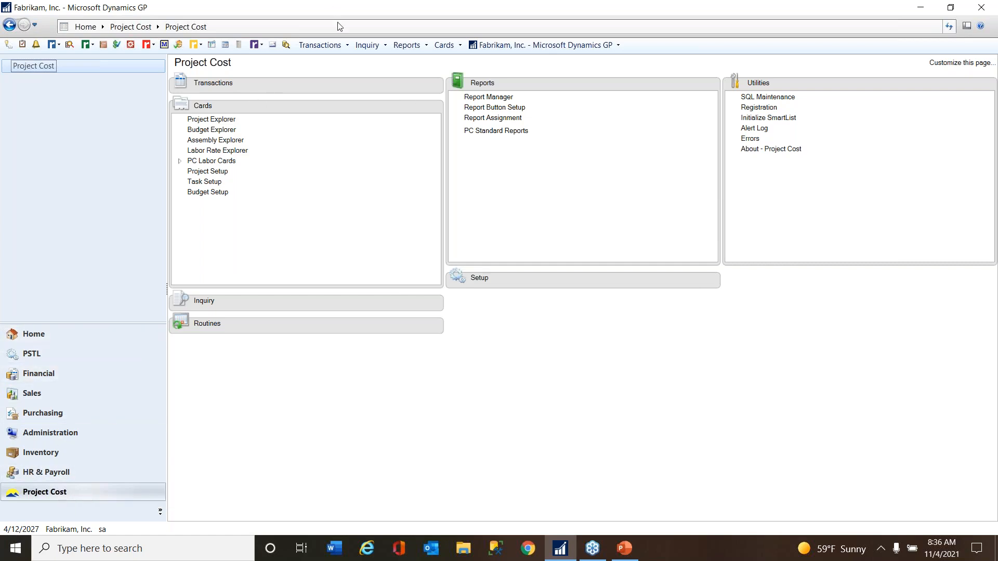
- Expand Transactions, then move the Inquiry panel under Setup and the Routines panel under Utilities
left_click(435, 89)
left_click(435, 85)
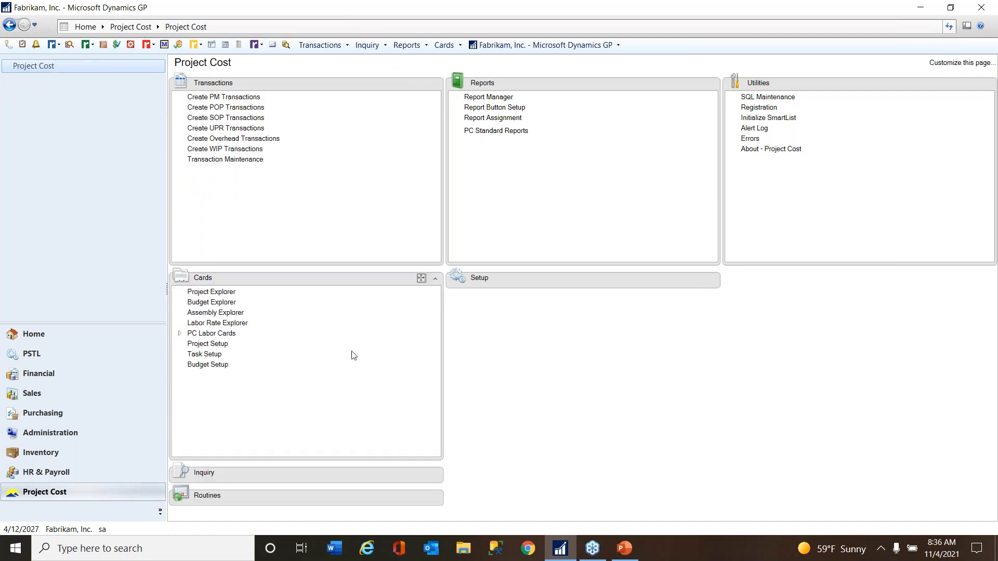
left_click_drag(372, 477, 634, 287)
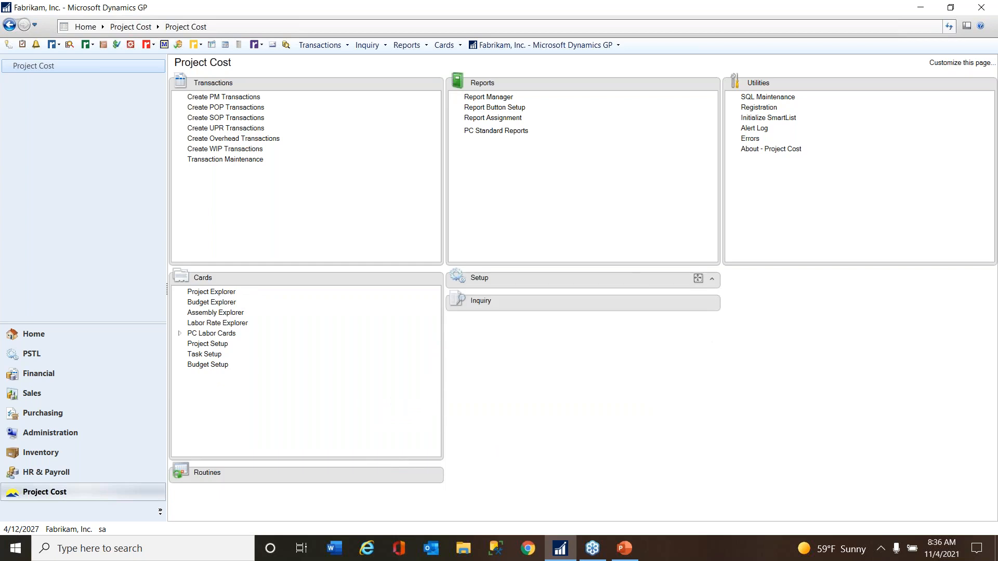
left_click_drag(342, 479, 906, 283)
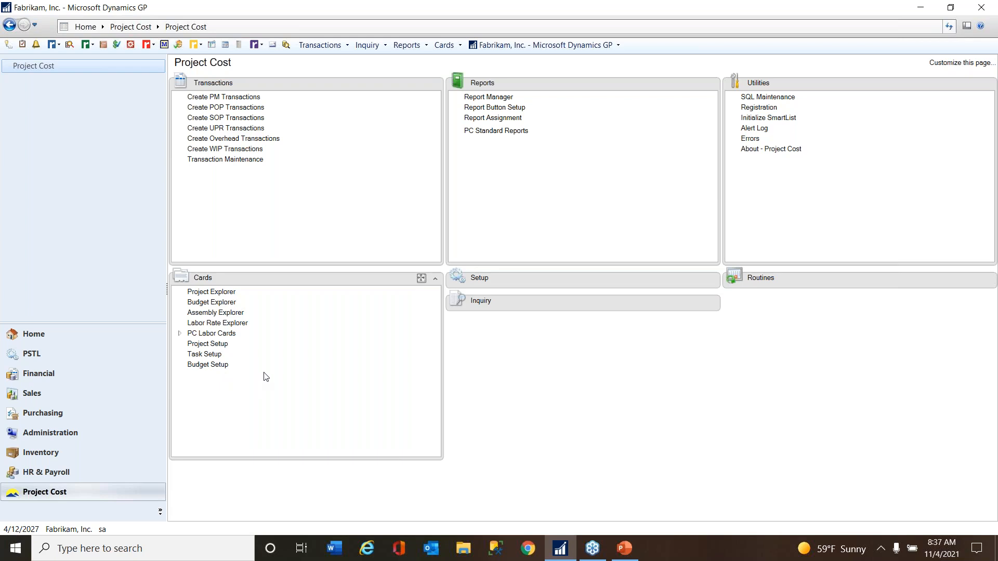
- Open Project Explorer, move its window aside, and expand the COLOCATE project folder
left_click(211, 292)
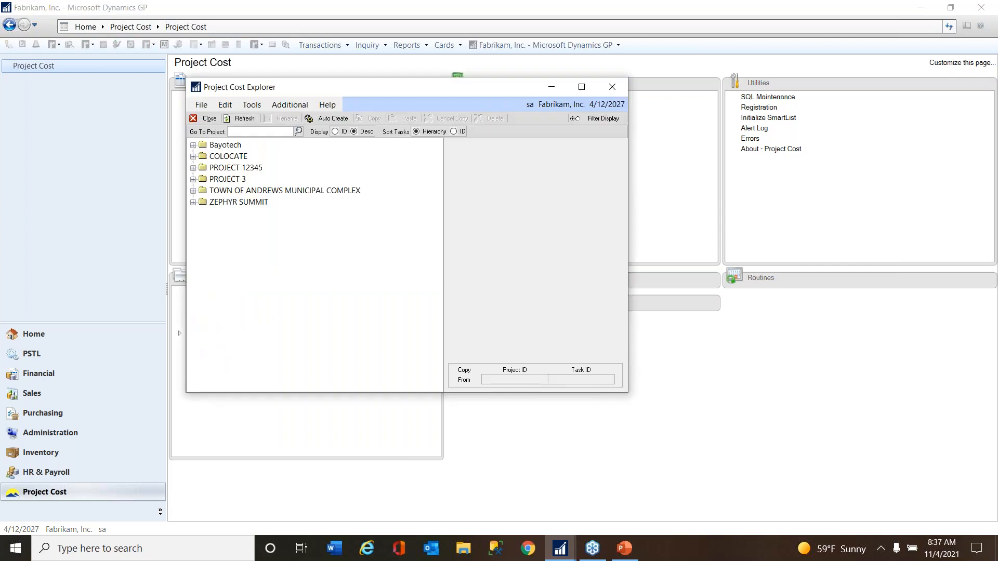
left_click_drag(447, 90, 506, 69)
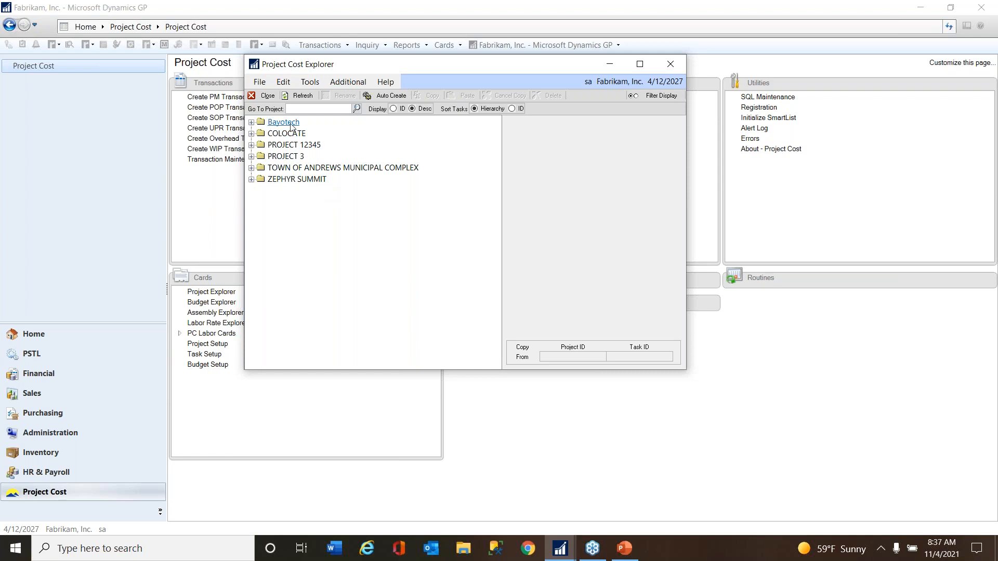
left_click(251, 134)
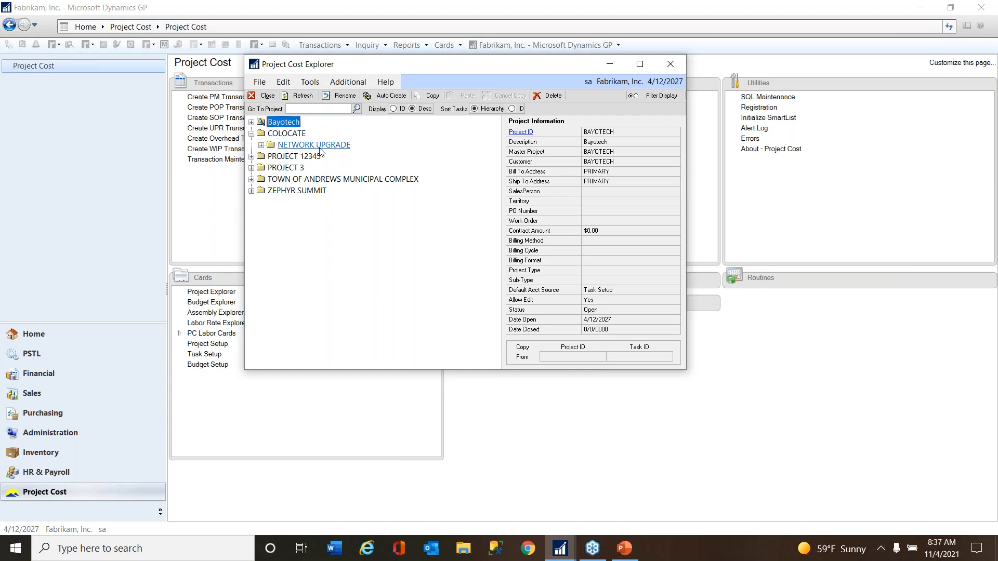
- Expand NETWORK UPGRADE, PURCHASES and LABOR, then open setup for Consulting task 1234
left_click(261, 145)
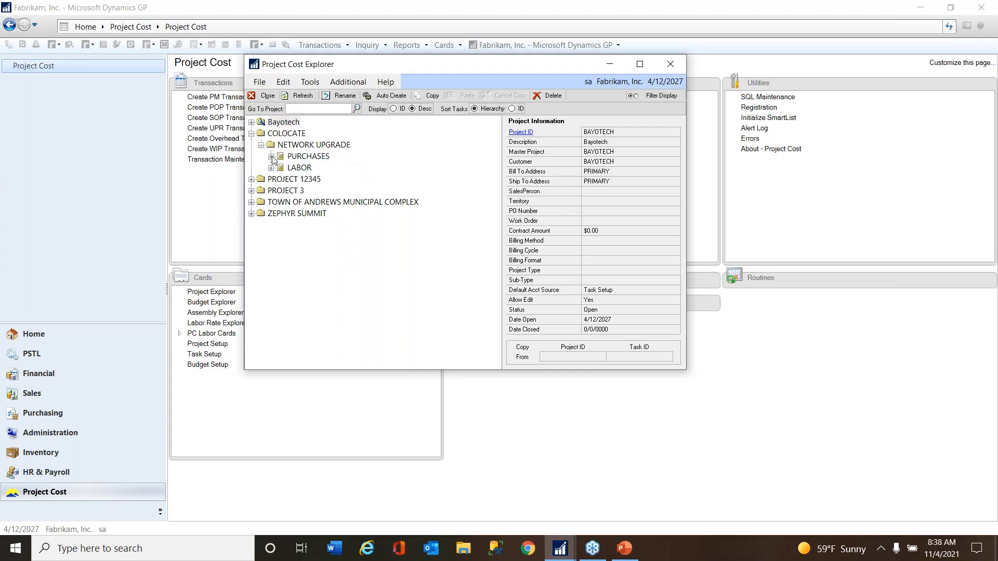
left_click(271, 156)
left_click(316, 169)
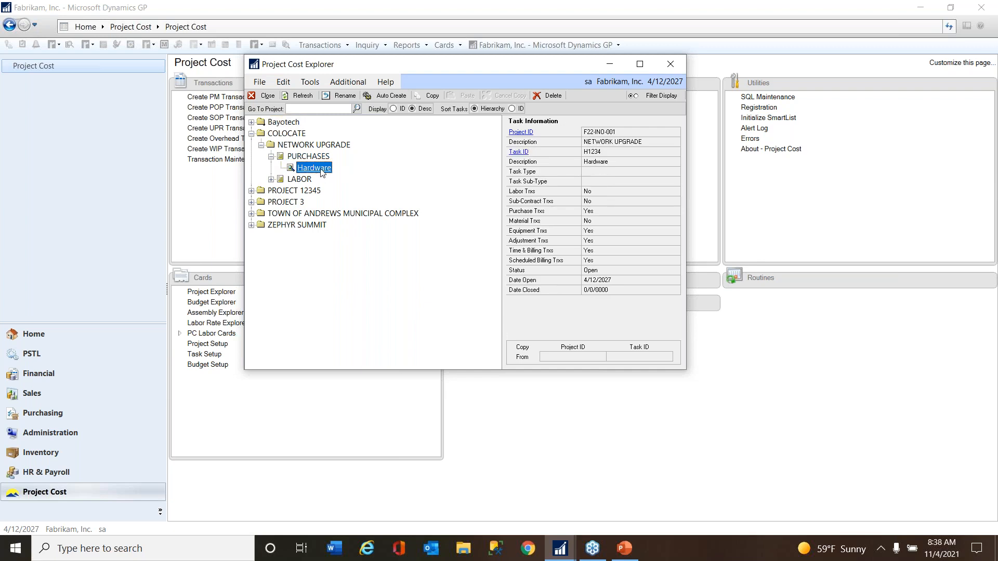
left_click(271, 179)
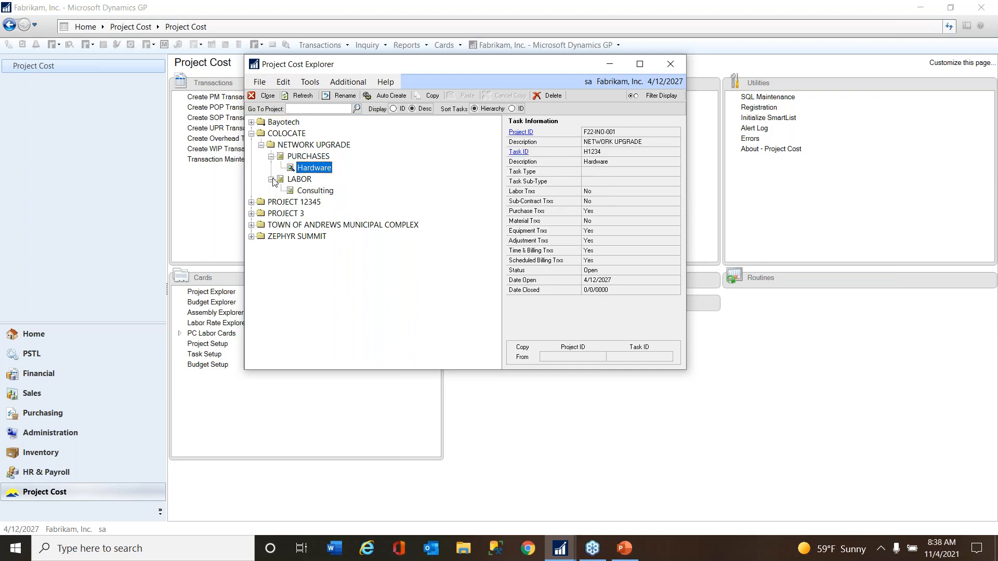
left_click(313, 191)
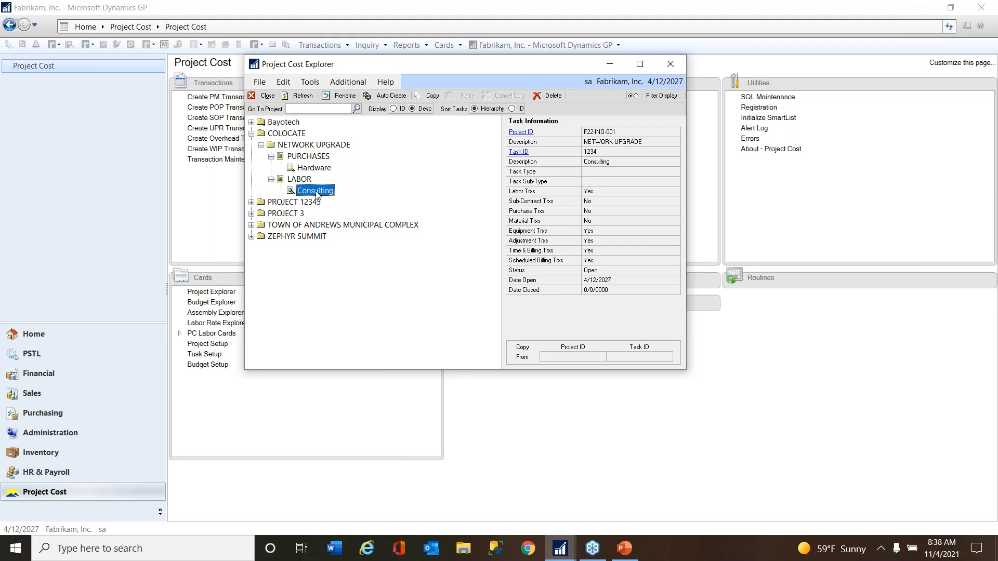
left_click(521, 152)
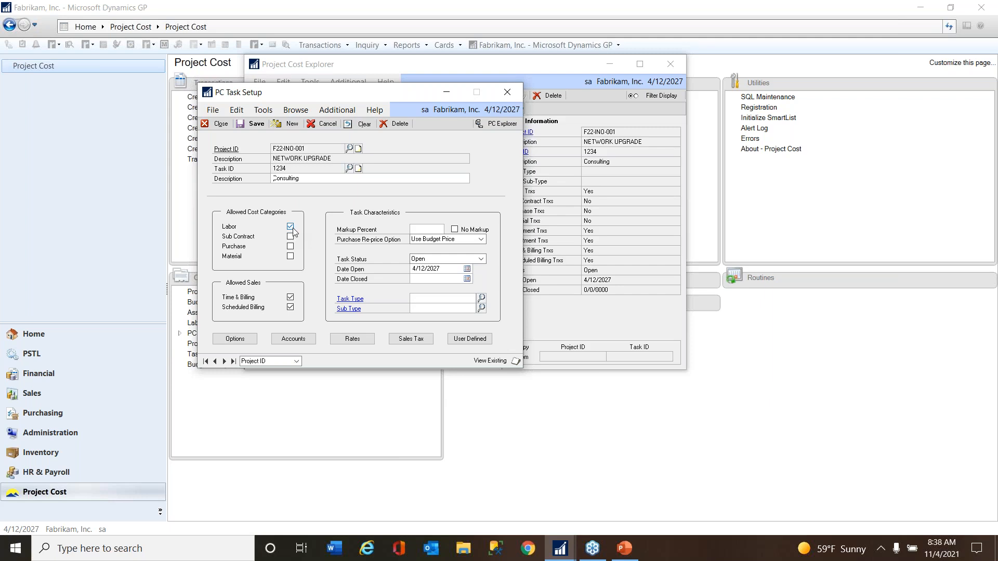
- Check the Consulting task's default Labor account, then close the accounts and task setup windows
left_click(304, 342)
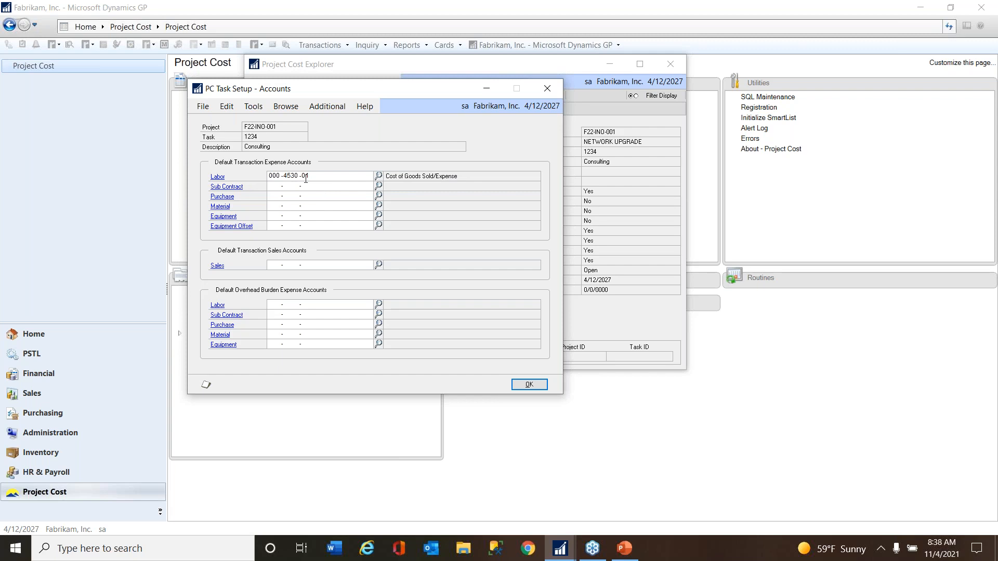
left_click(284, 266)
left_click(529, 385)
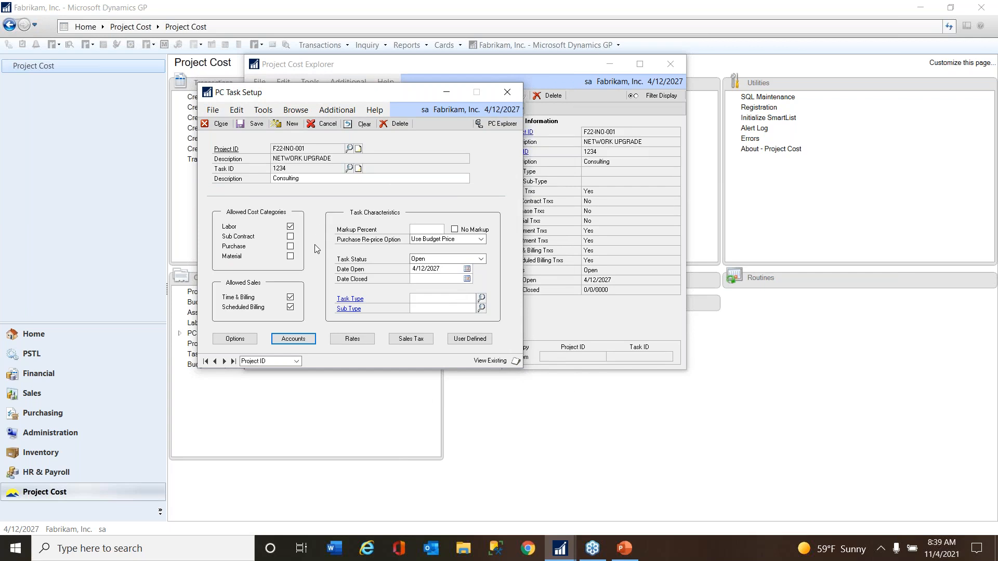
left_click(508, 92)
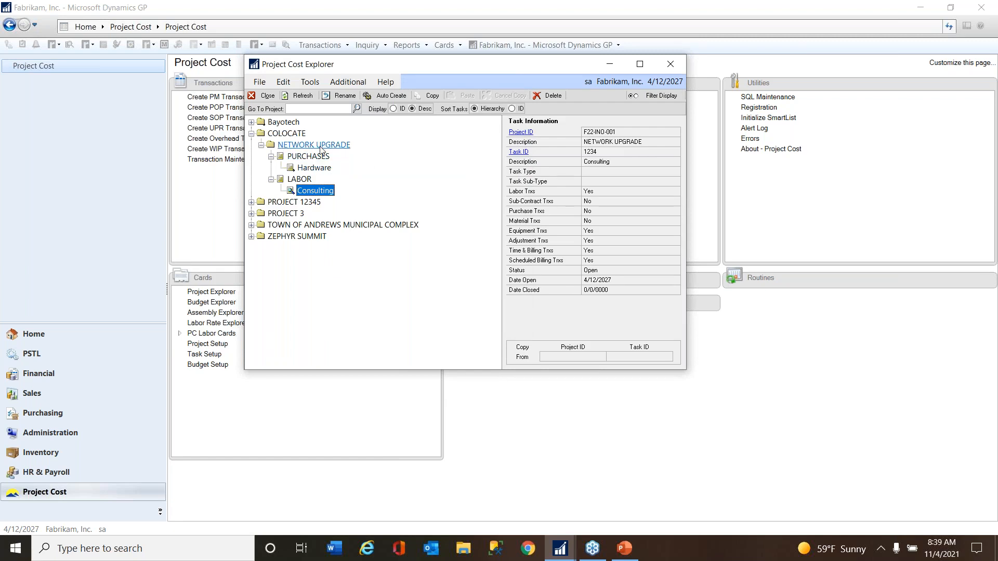
- Browse COLOCATE, NETWORK UPGRADE, PURCHASES, Hardware and Consulting, then collapse COLOCATE and close the explorer
left_click(294, 137)
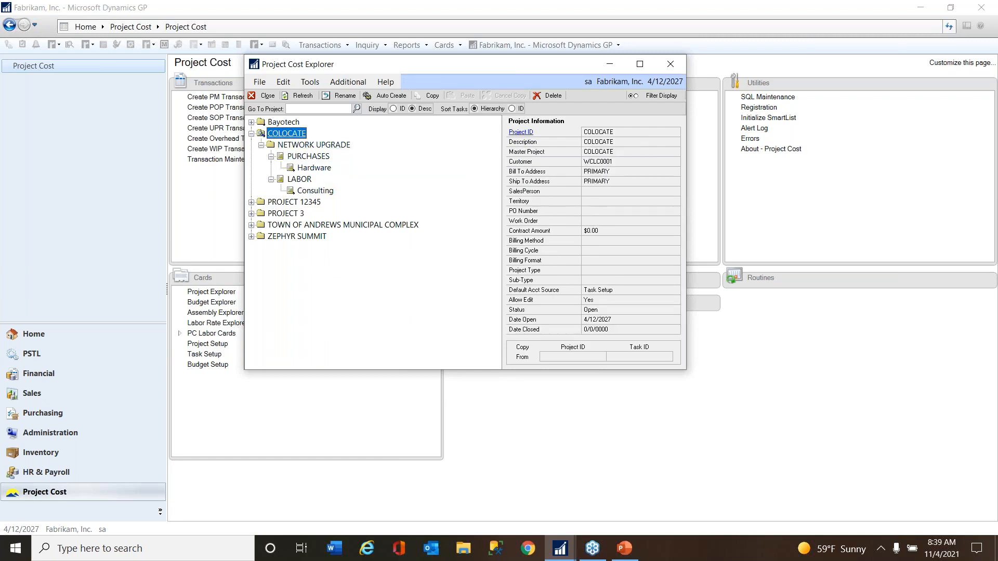
left_click(304, 145)
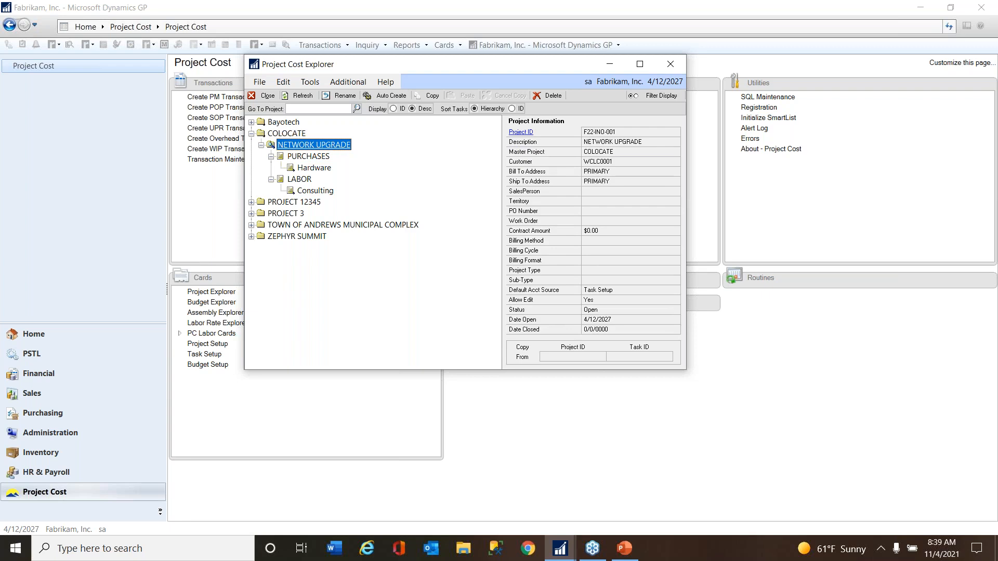
left_click(307, 156)
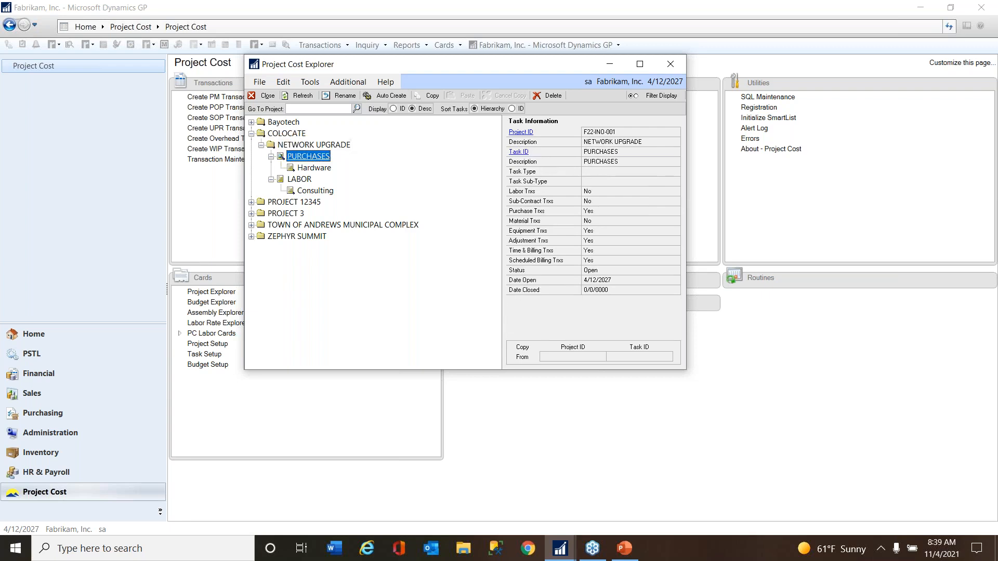
left_click(314, 168)
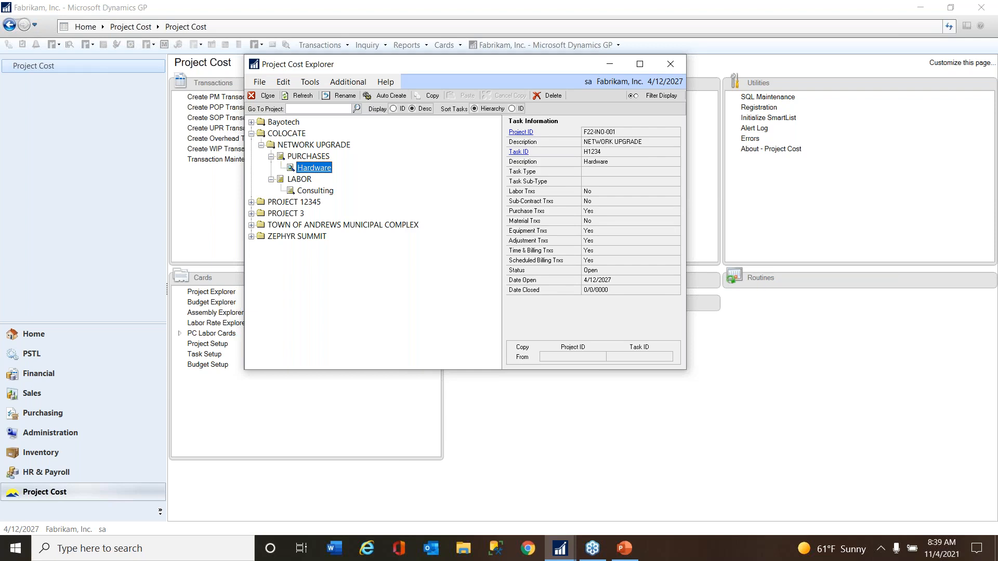
left_click(315, 190)
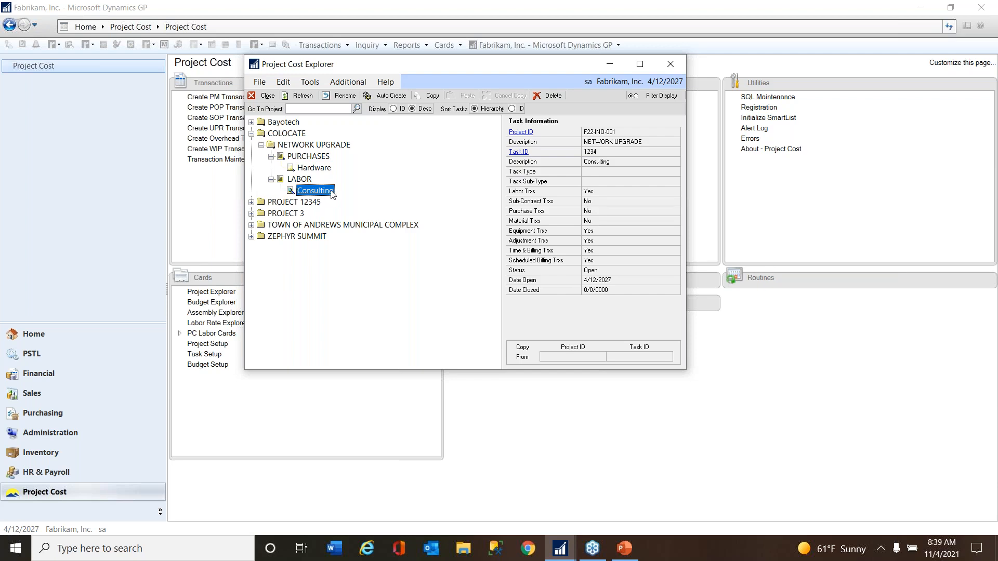
left_click(309, 168)
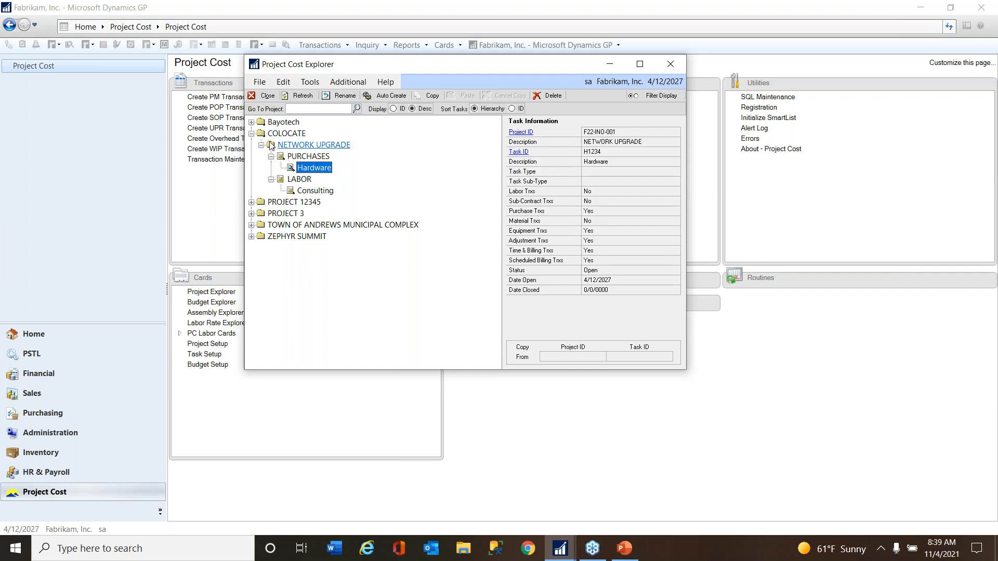
left_click(251, 134)
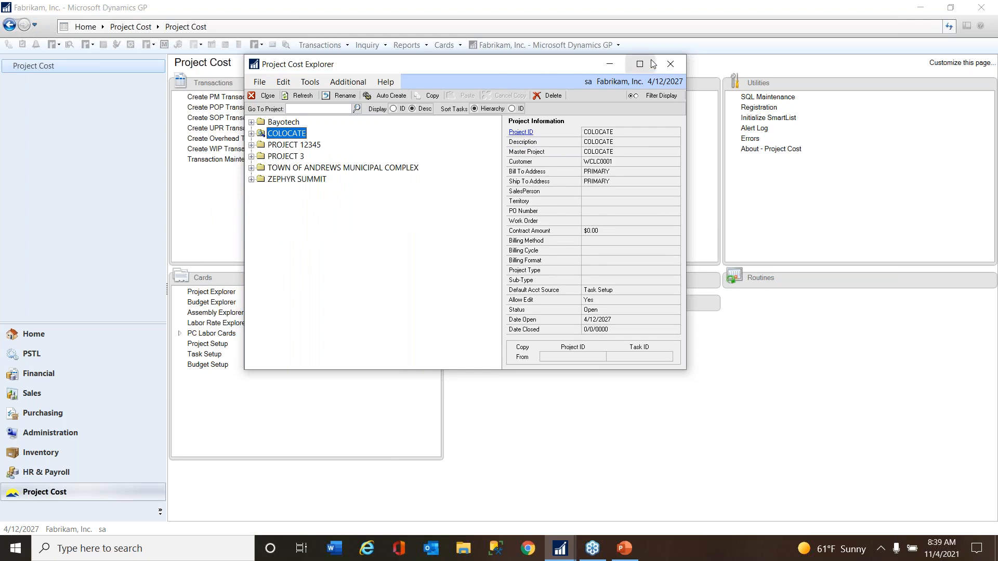
left_click(671, 64)
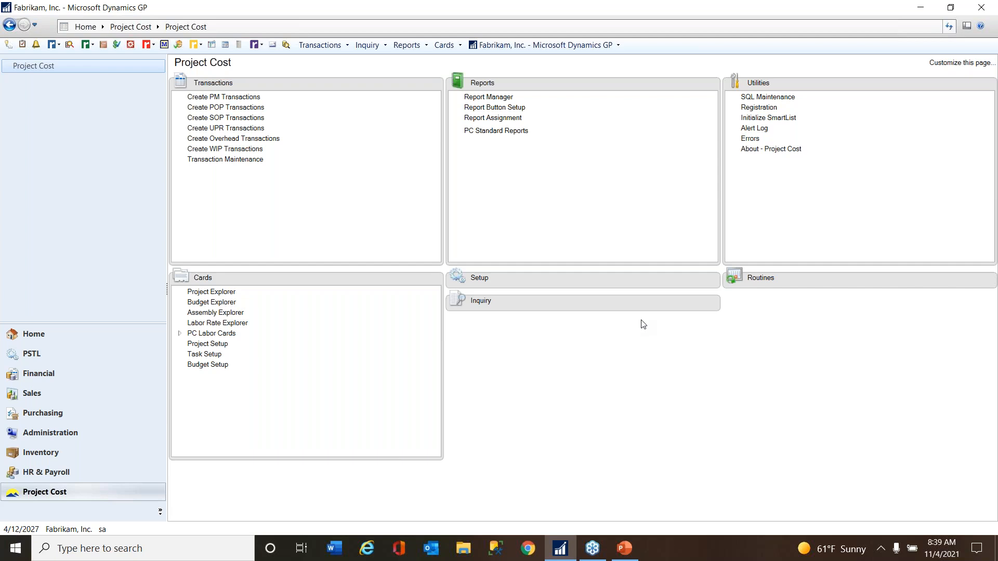
- Start a new payables transaction from Purchasing with vendor Auto Financing (AUTOFINA0001)
left_click(48, 414)
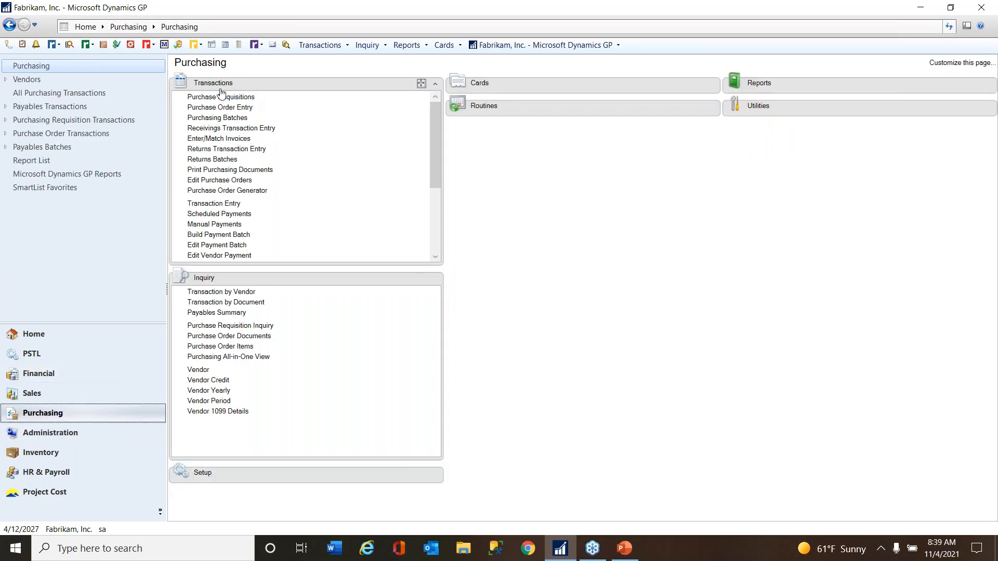
left_click(421, 85)
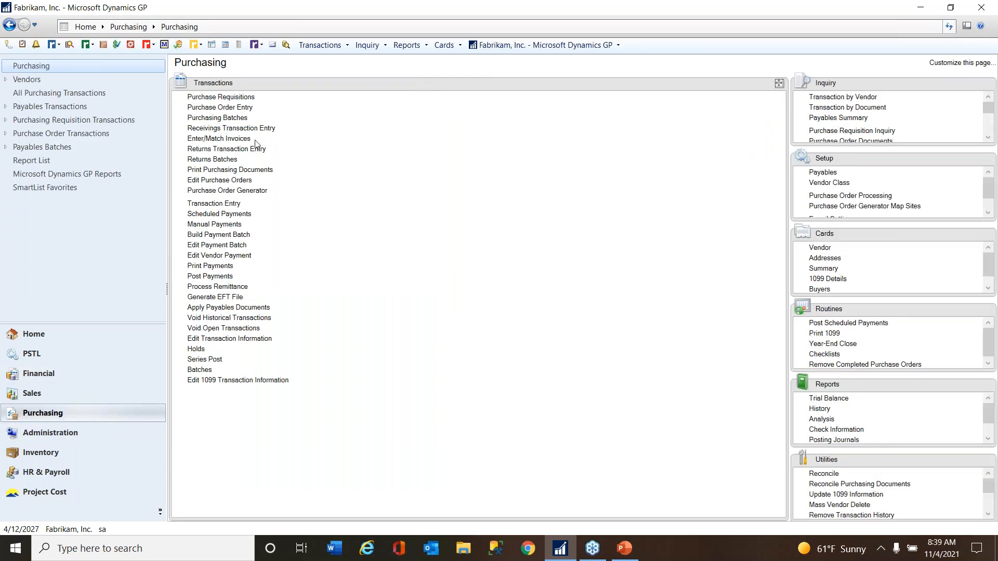
left_click(214, 203)
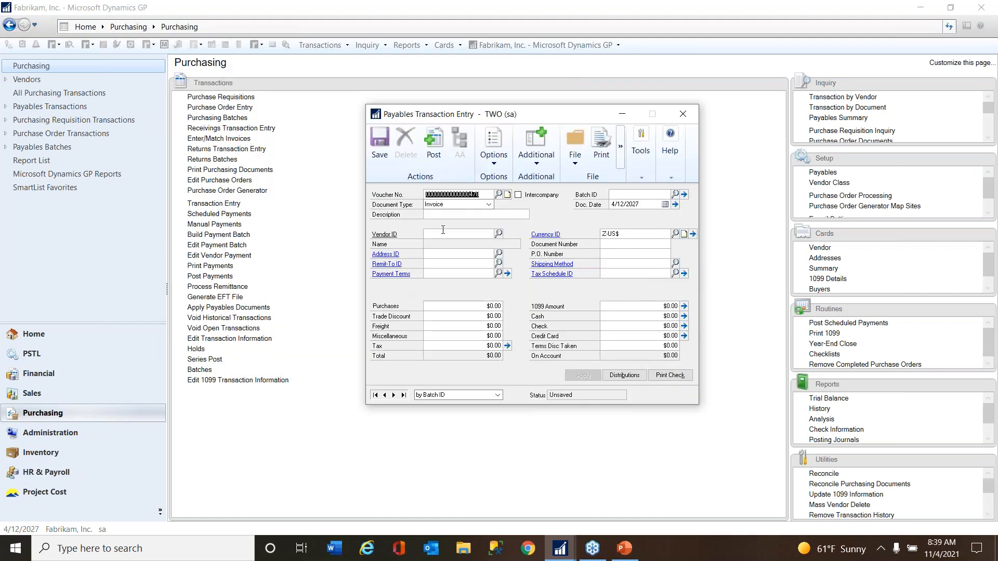
left_click(443, 234)
left_click(499, 233)
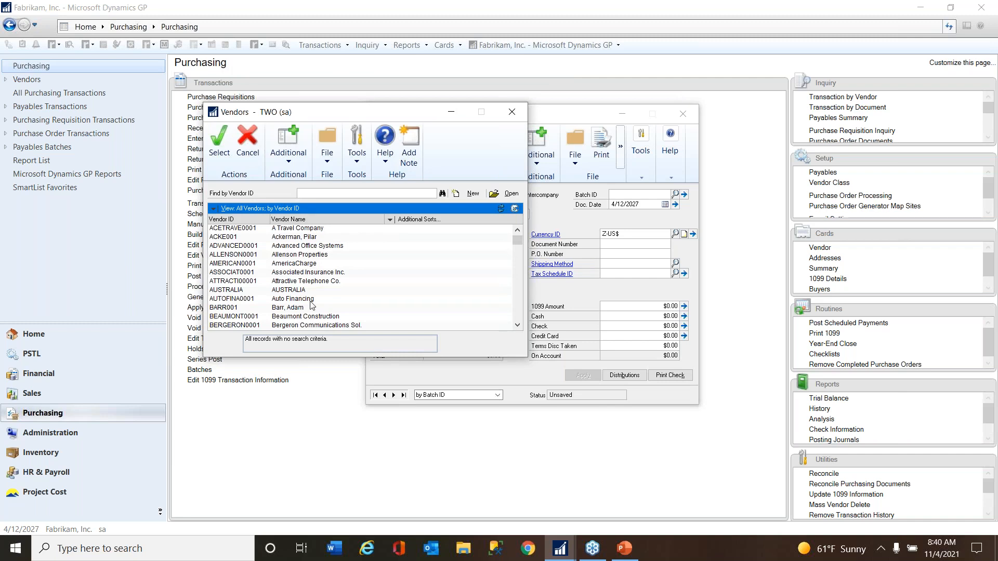
double_click(309, 299)
- Enter document number 456789 and a Purchases amount of 1000 to bring up project cost entry
left_click(610, 245)
type("456789")
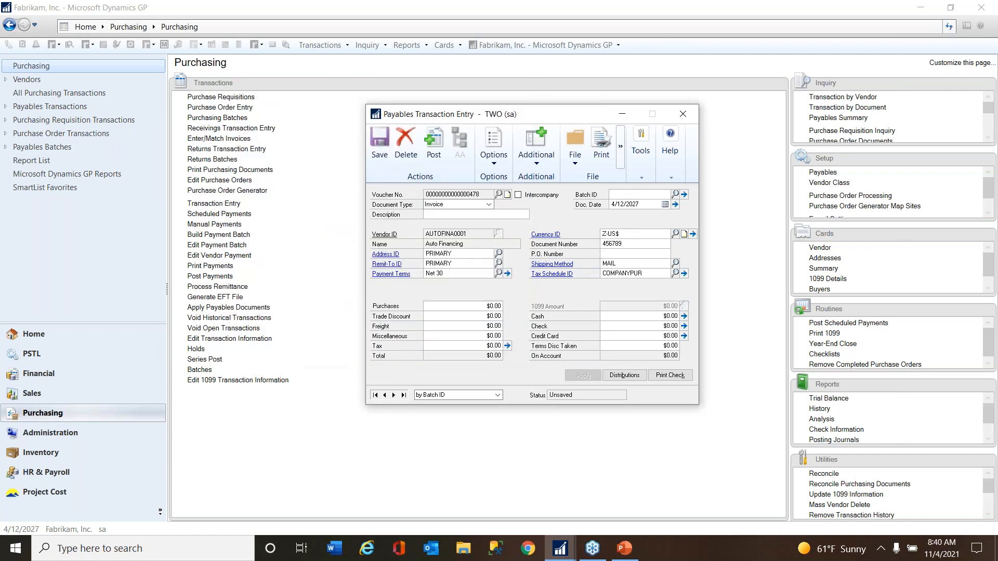
left_click_drag(485, 306, 513, 310)
type("1000")
key("Tab")
left_click_drag(385, 82, 672, 174)
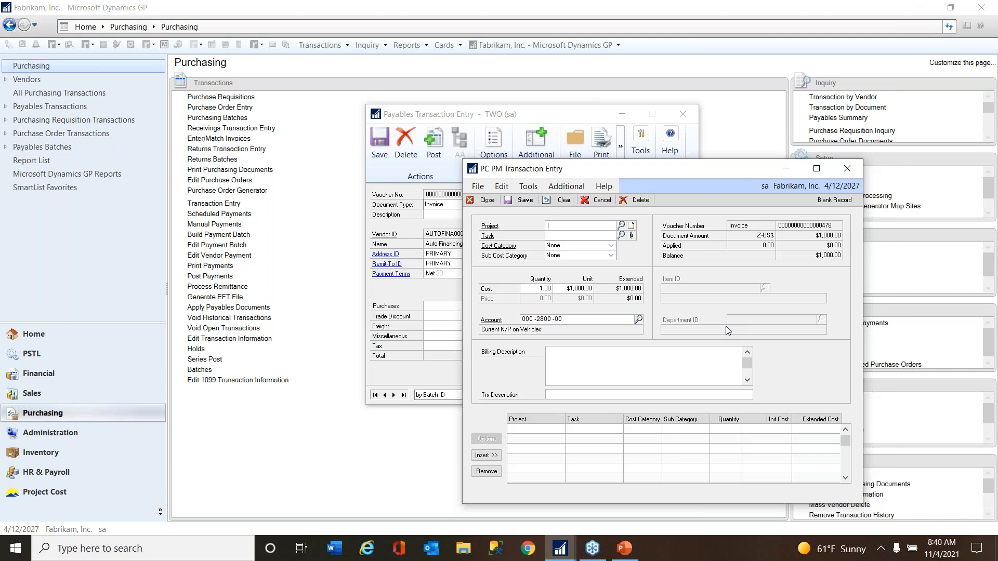
- Insert a cost line for project F22-INO-001, task H1234, and save the distribution
left_click_drag(645, 173, 753, 175)
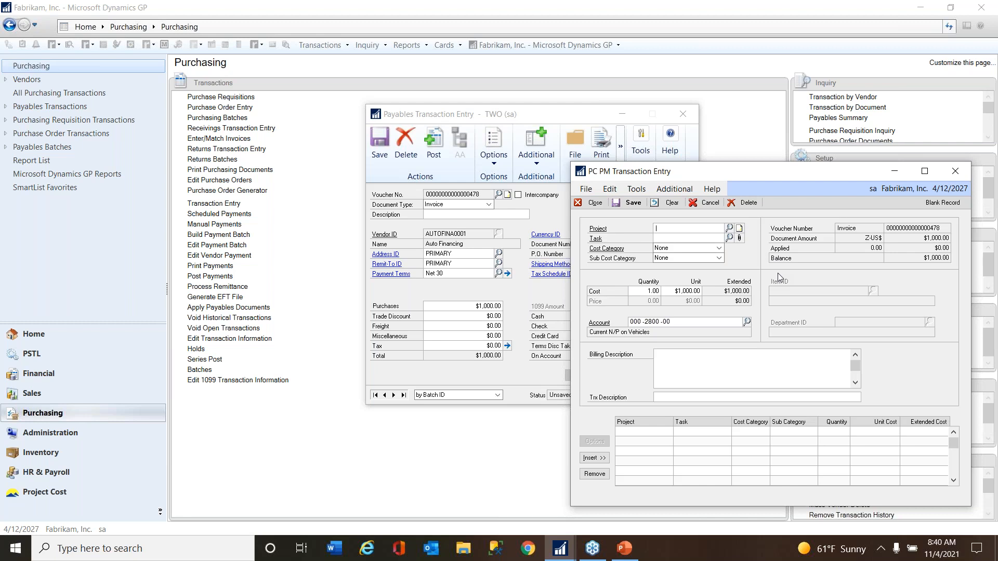
left_click(728, 228)
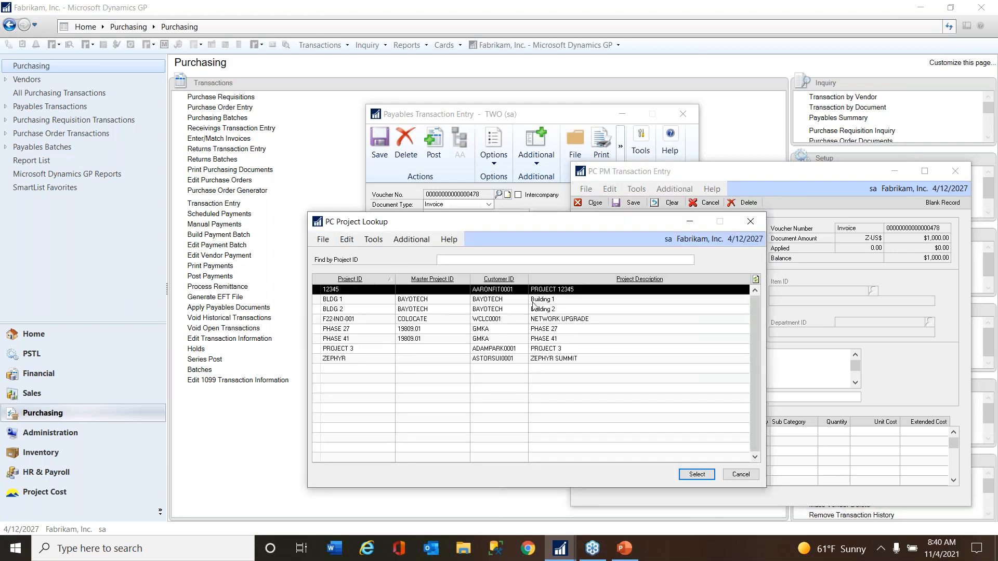
double_click(387, 320)
left_click(729, 237)
left_click(576, 414)
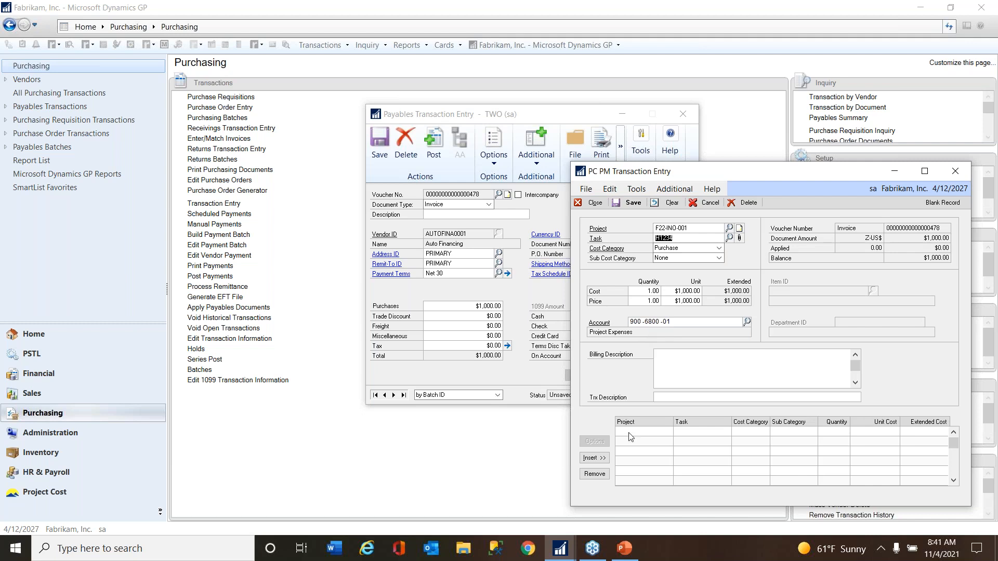
left_click(596, 457)
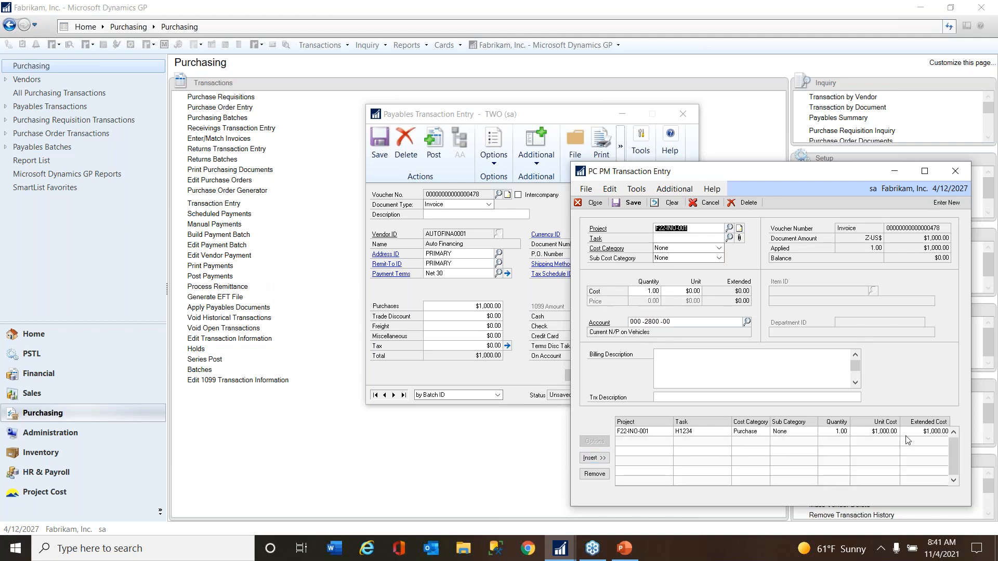
left_click(628, 202)
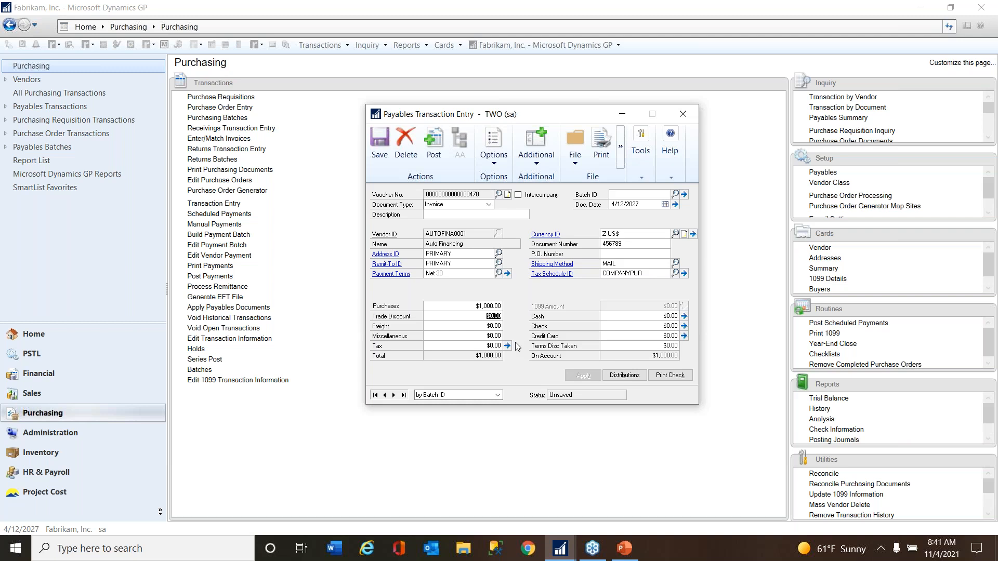
- Create batch EASY for the invoice, save the batch and the invoice, and close the entry window
left_click(632, 194)
type("SY")
key("Tab")
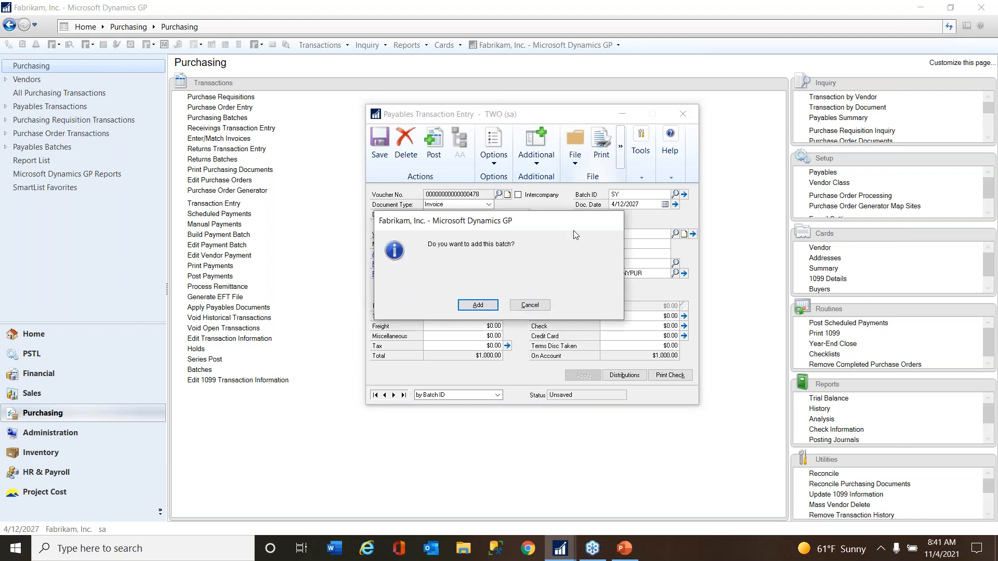
left_click(530, 304)
type("EASY")
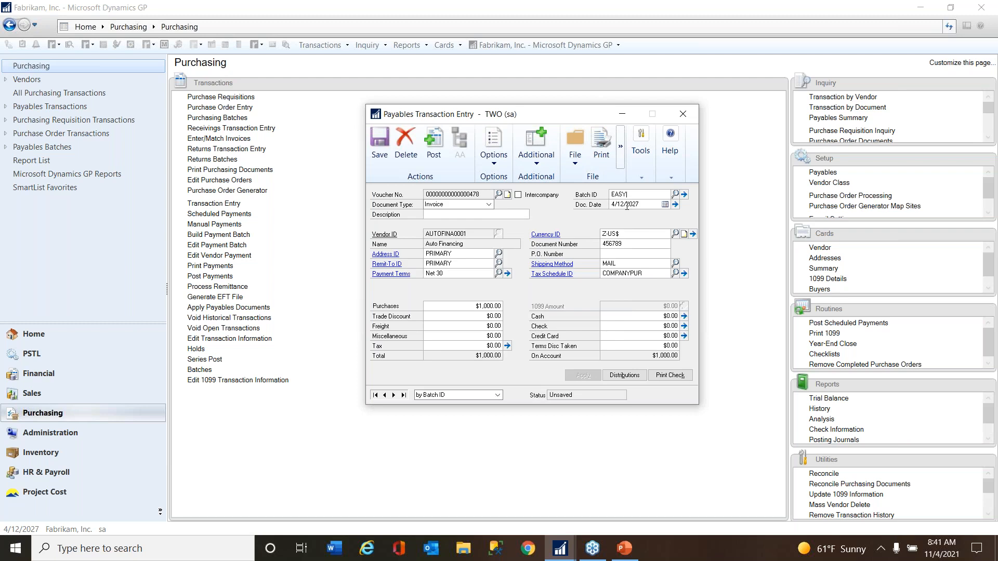
key("Tab")
left_click(479, 304)
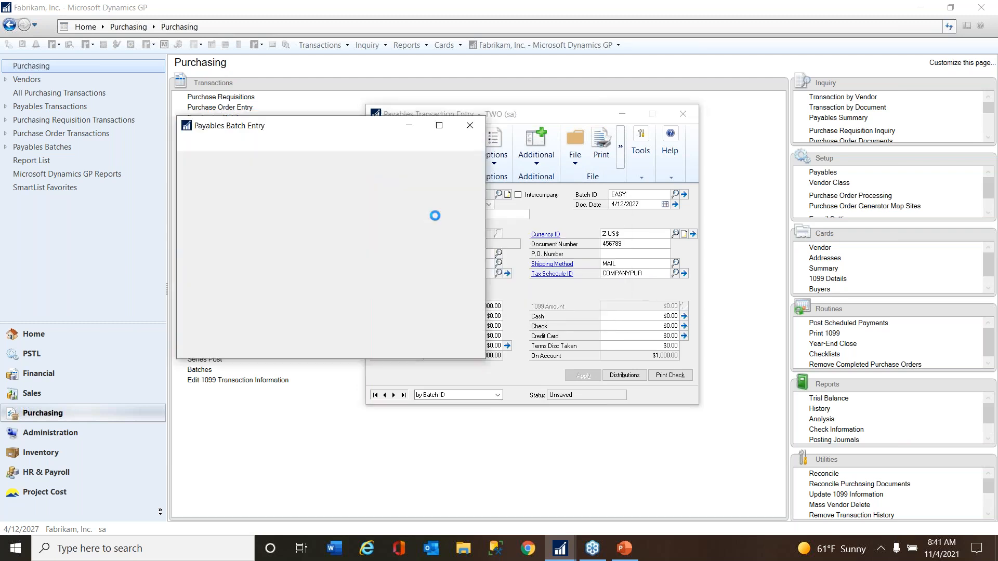
left_click(193, 165)
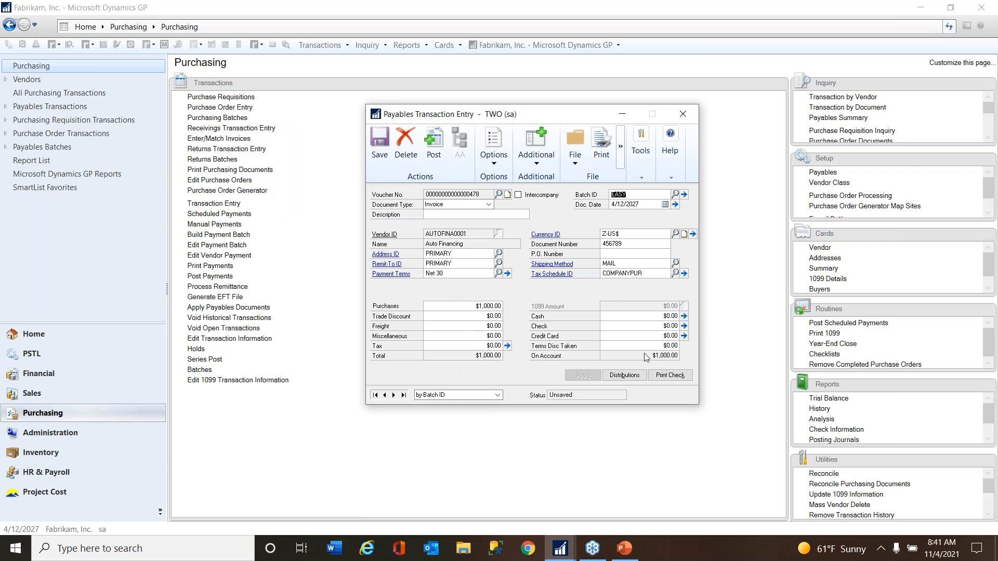
left_click(379, 144)
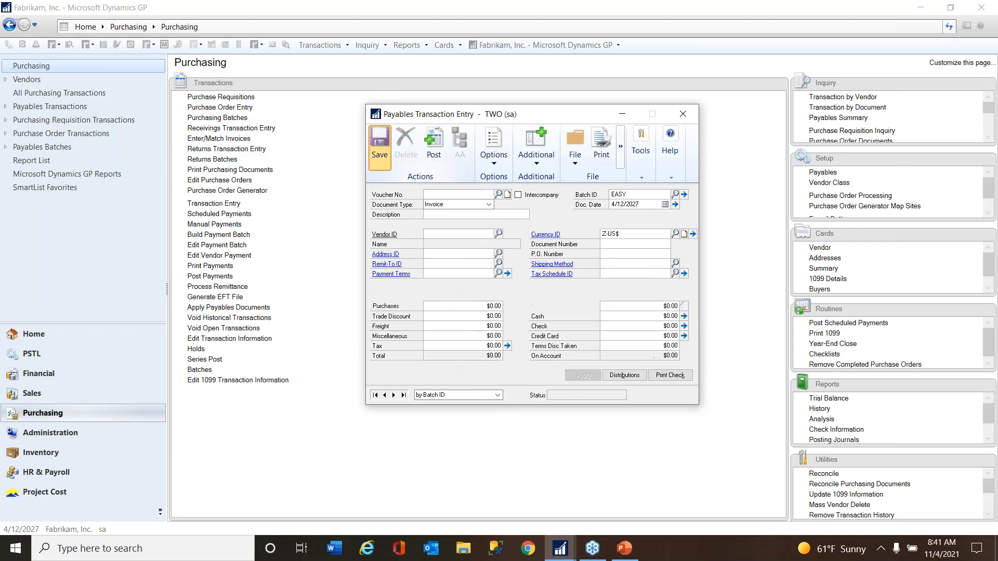
left_click(678, 114)
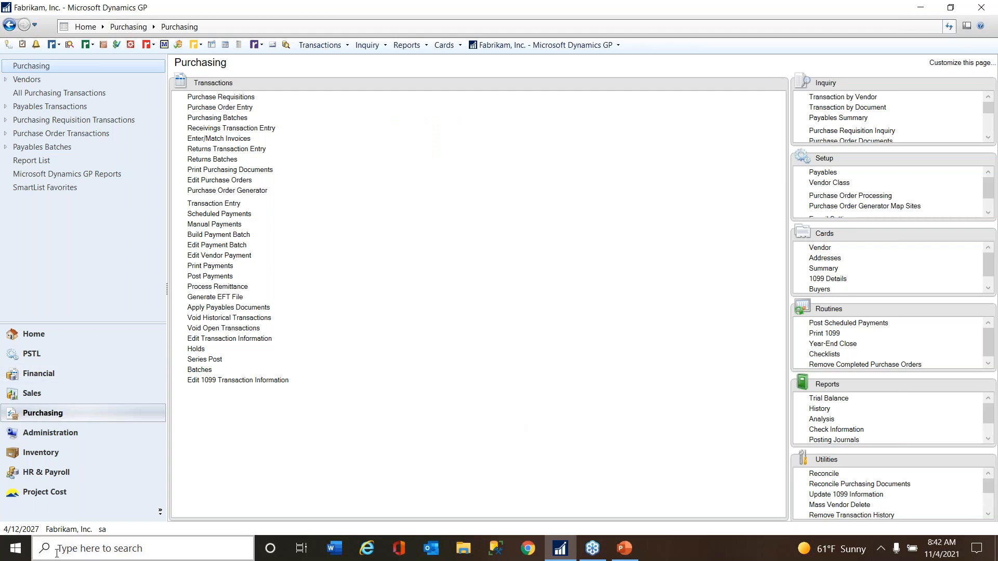
- On the Project Cost page, move Inquiry to the top, expand it, and open Project Model
left_click(51, 494)
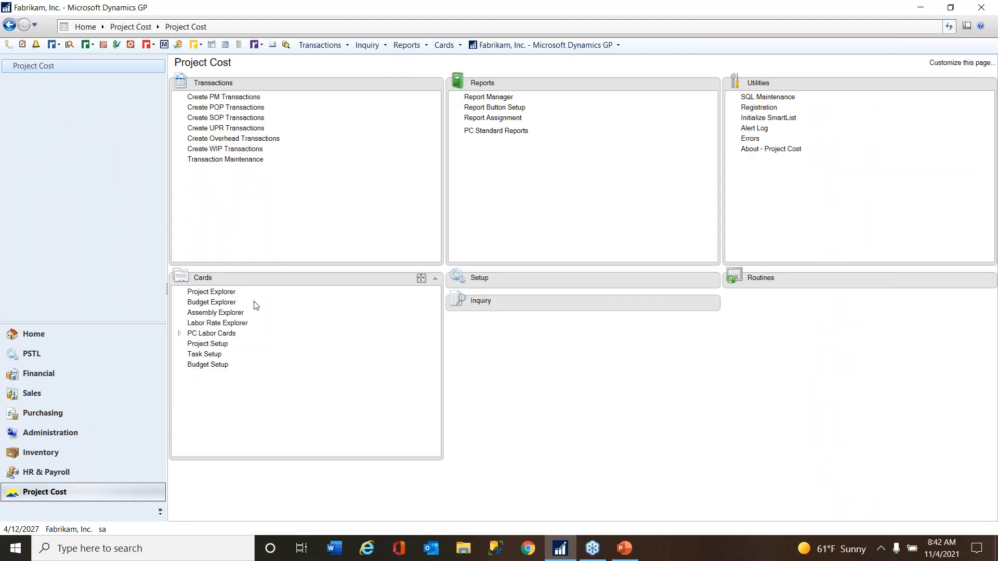
left_click_drag(646, 307, 346, 88)
left_click(421, 83)
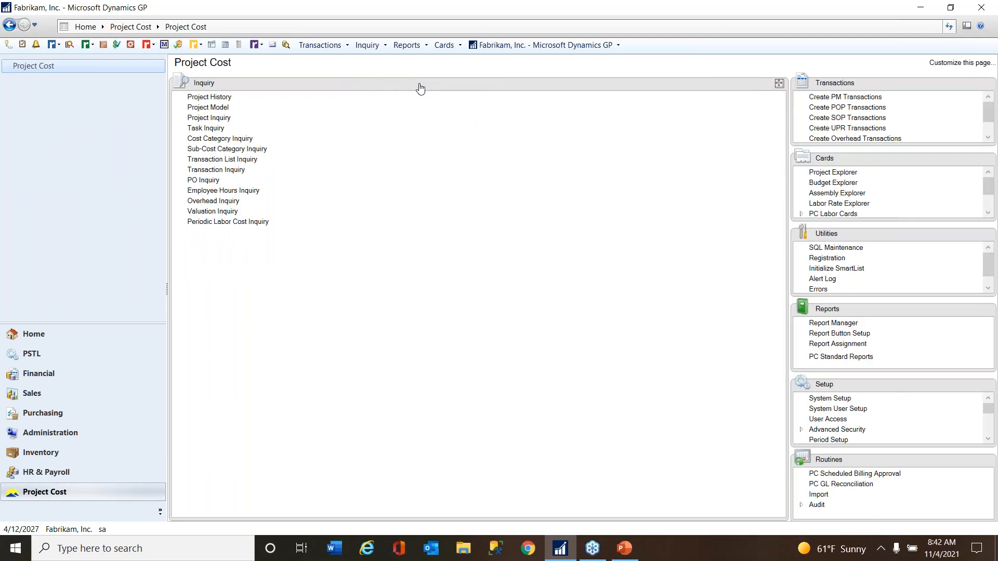
left_click(211, 109)
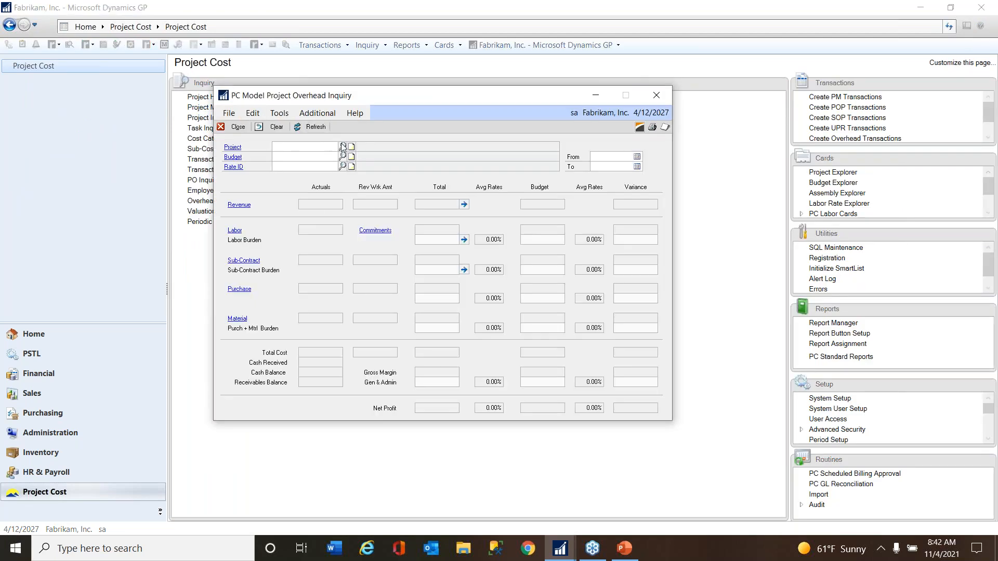
- Load project F22-INO-001 against budget F22-INO-001, then list the project's transactions
left_click(342, 146)
double_click(370, 349)
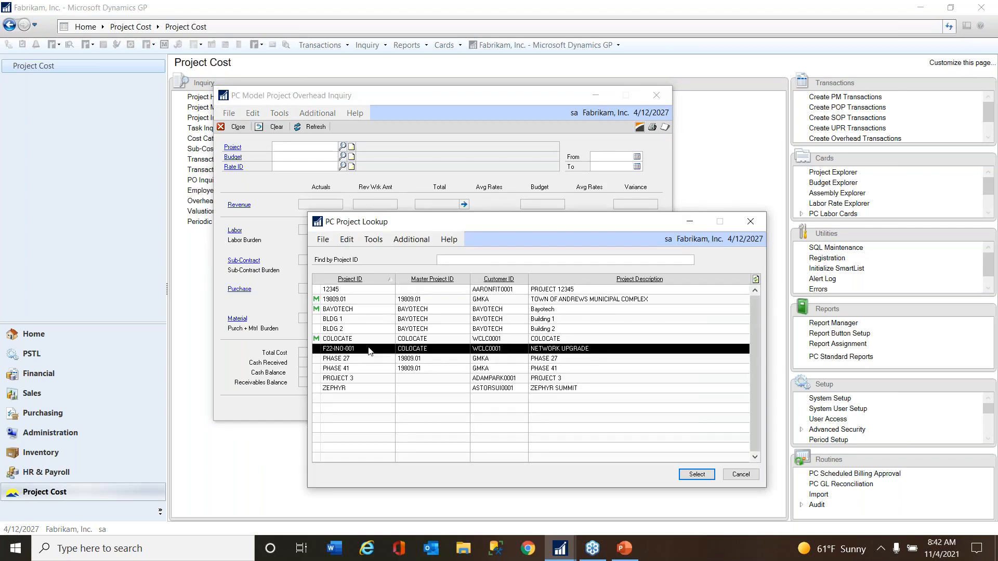
left_click(343, 157)
left_click(511, 437)
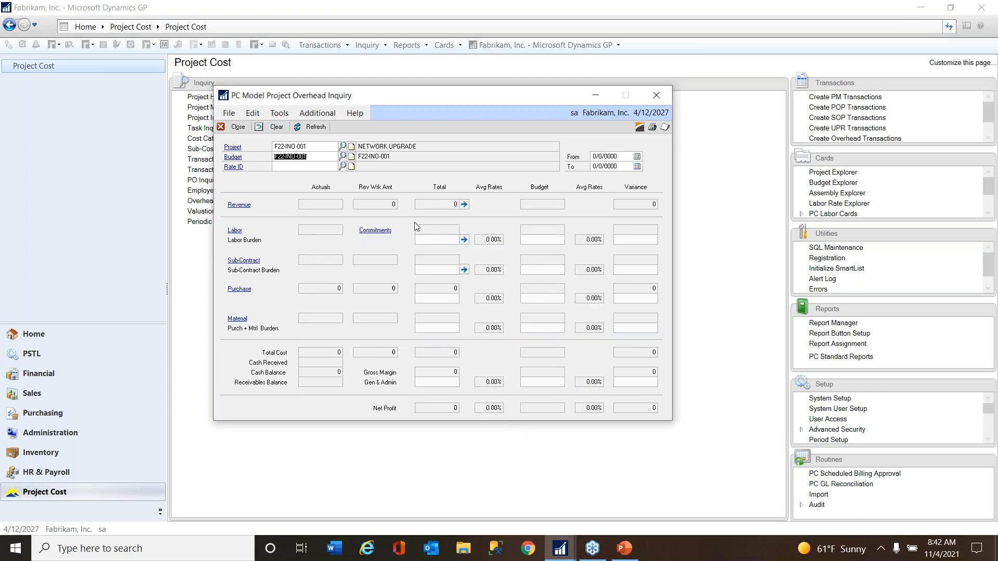
key("Tab")
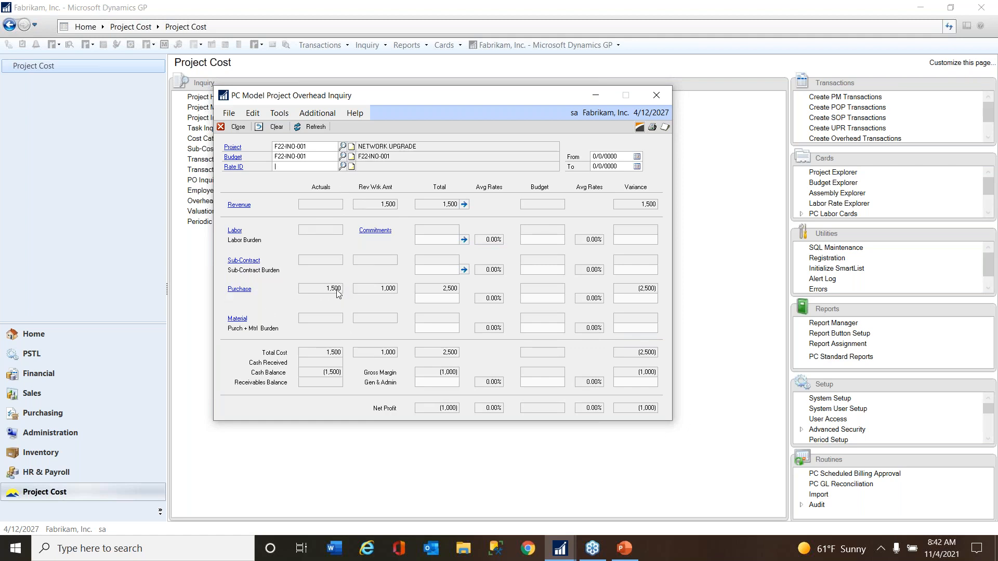
left_click_drag(443, 97, 523, 85)
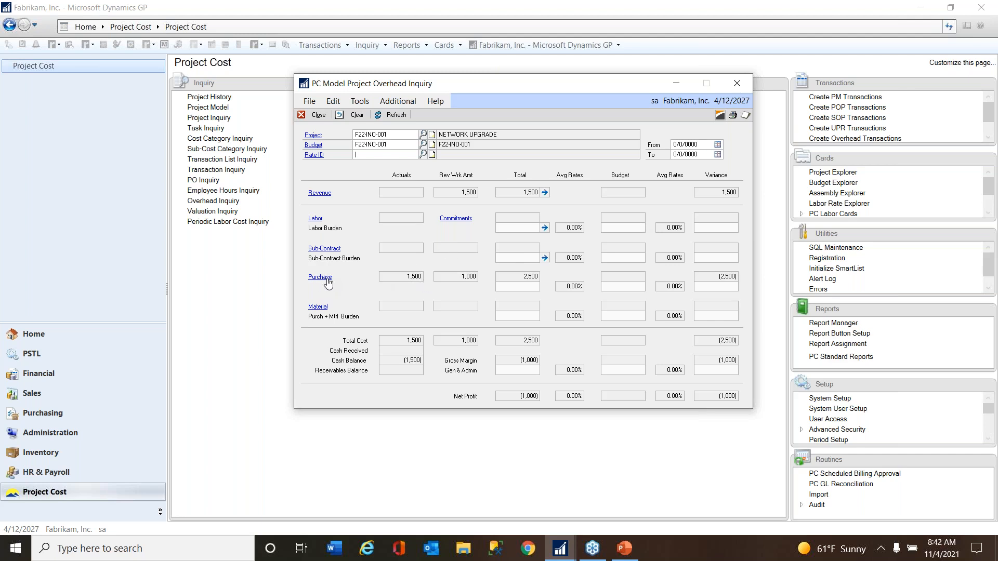
left_click(320, 277)
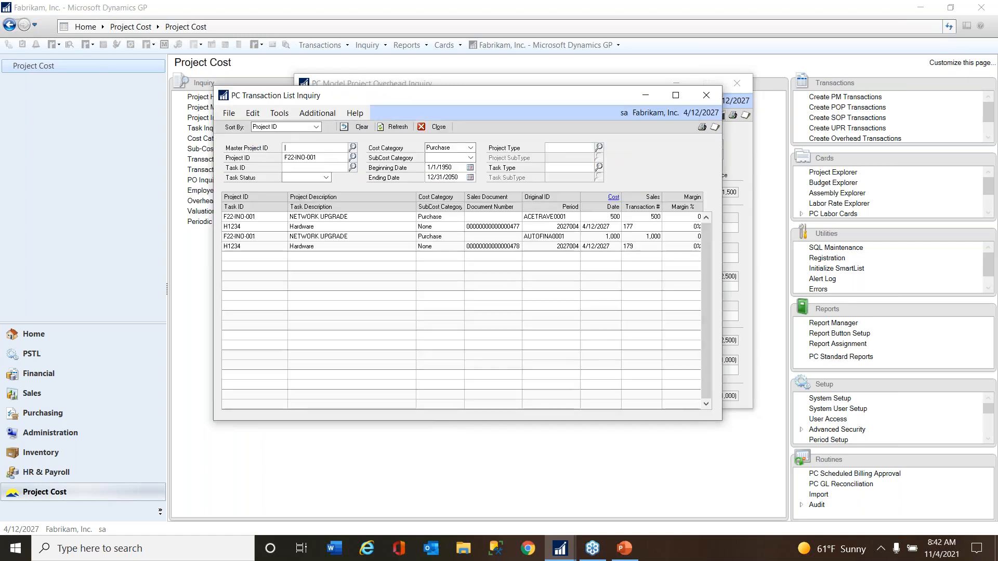
- Refresh the transaction list and open cost details for the 1,000 AUTOFINA0001 purchase
left_click(388, 127)
left_click(370, 229)
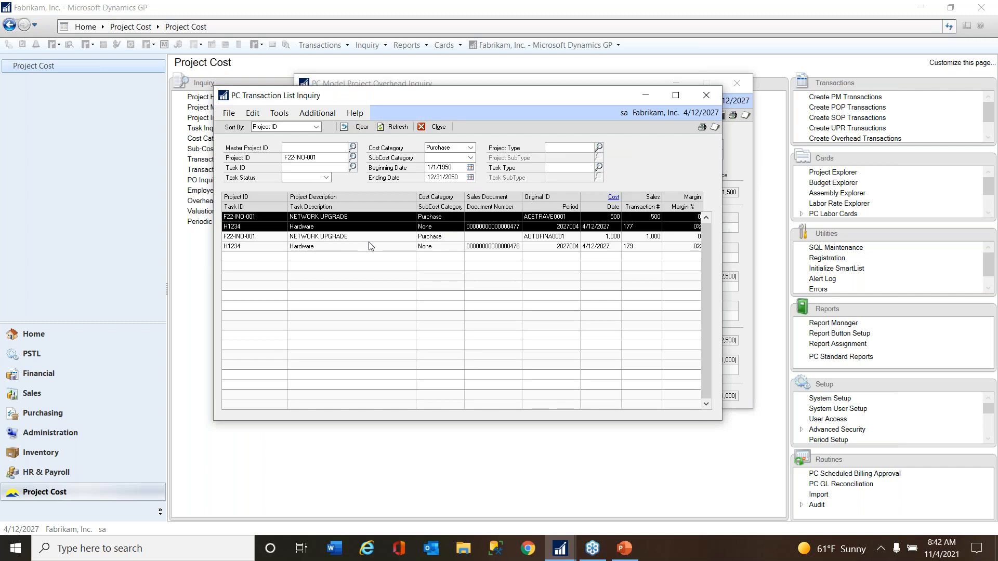
left_click(549, 238)
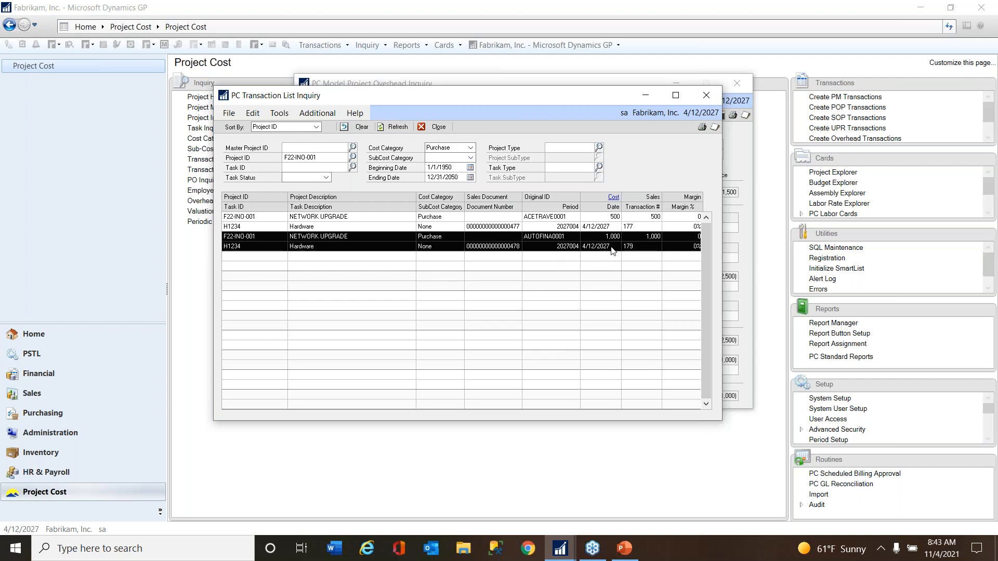
left_click(618, 199)
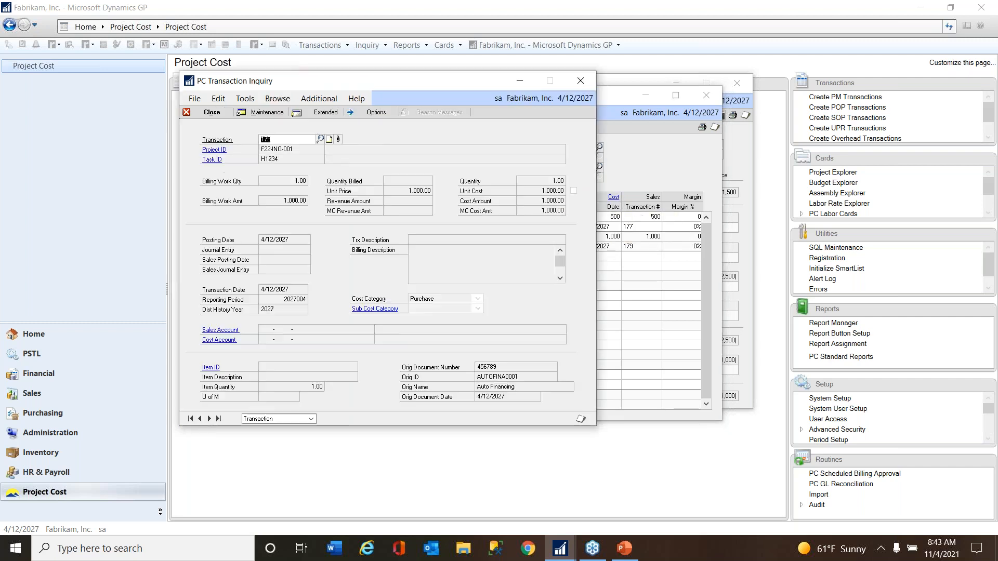
left_click(300, 140)
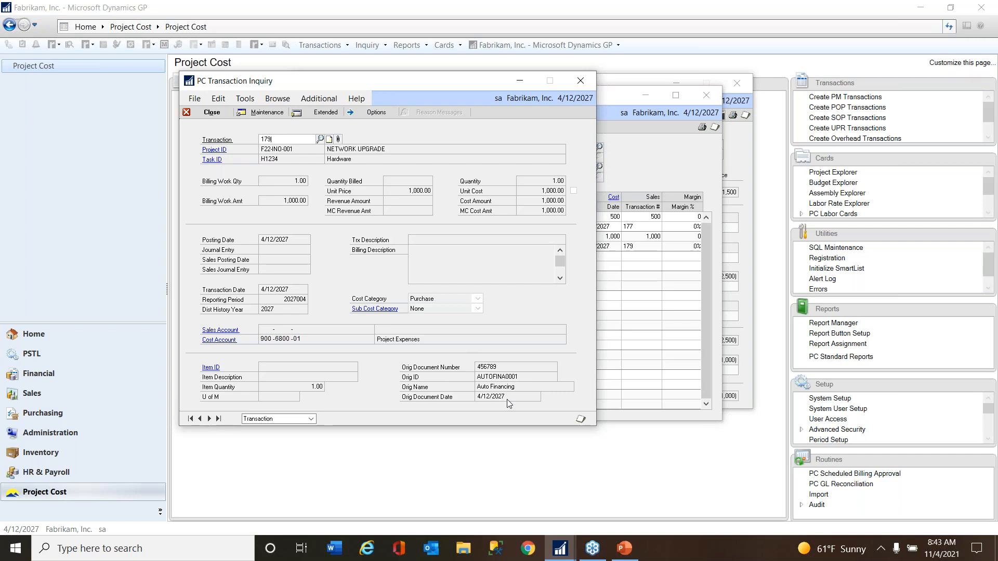
left_click(266, 113)
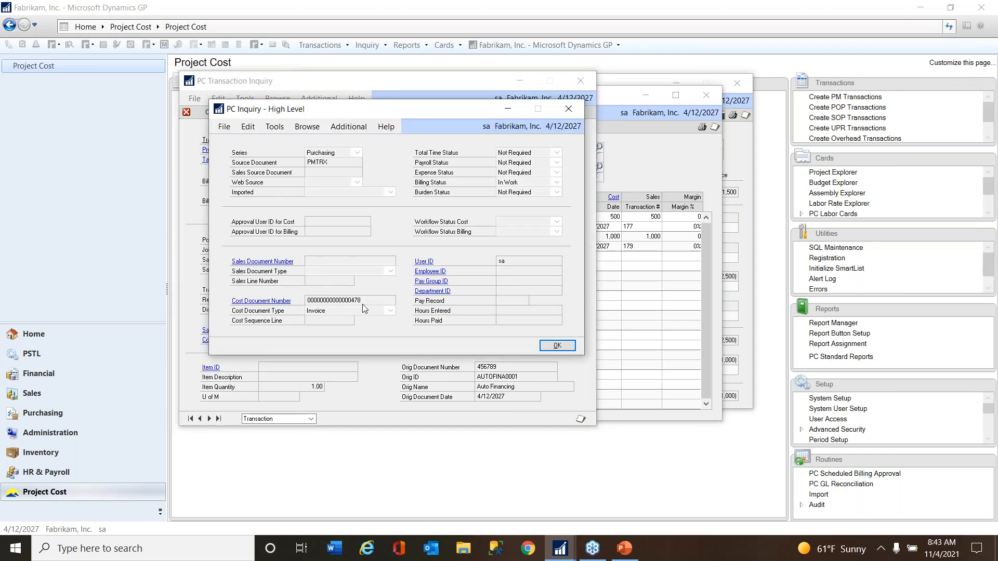
left_click(280, 302)
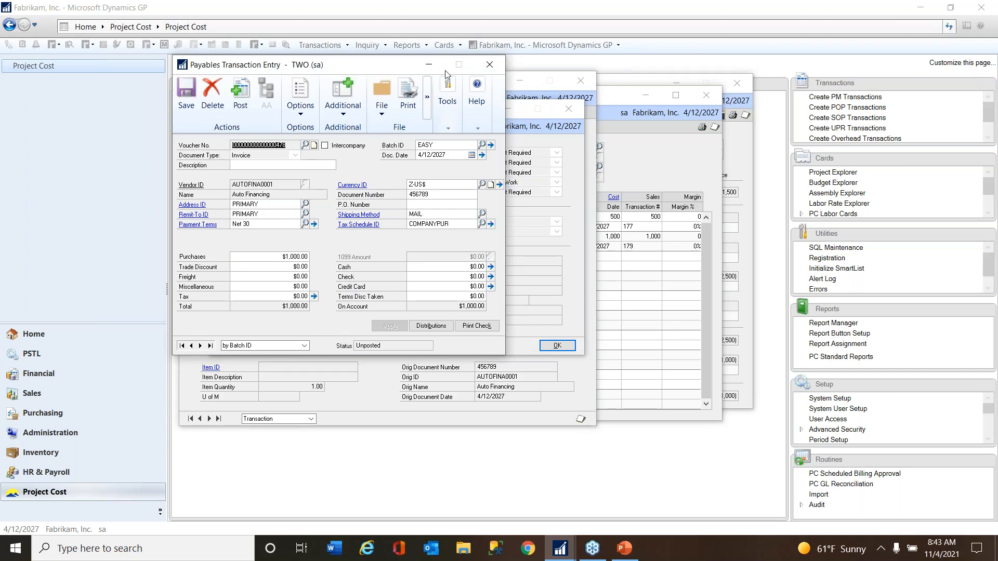
- Close the payables voucher, source document details and PC Transaction Inquiry windows
left_click(489, 64)
left_click(557, 346)
left_click(580, 82)
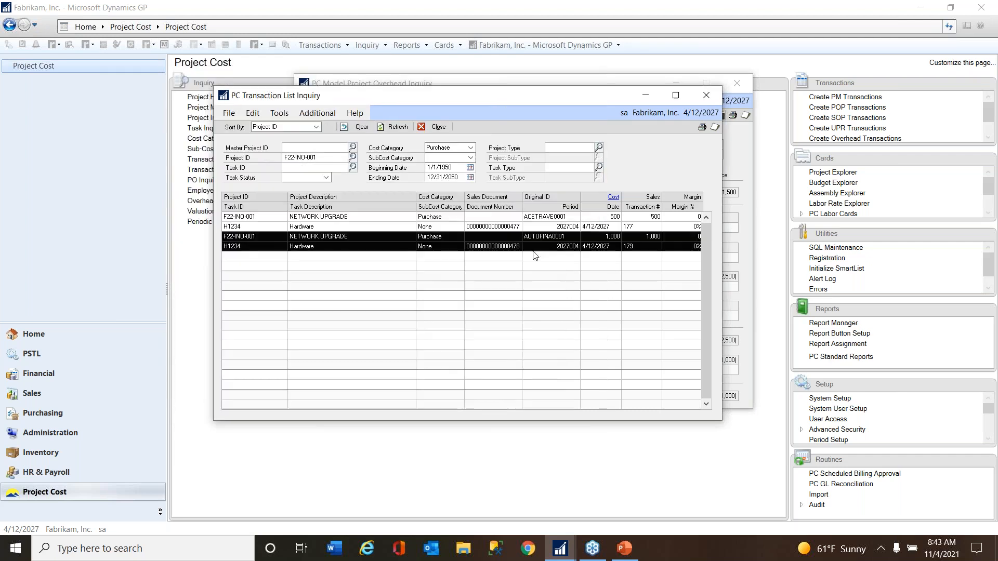
- Close the Transaction List and Project Model inquiries, restore the page layout, and go to Purchasing
left_click(705, 95)
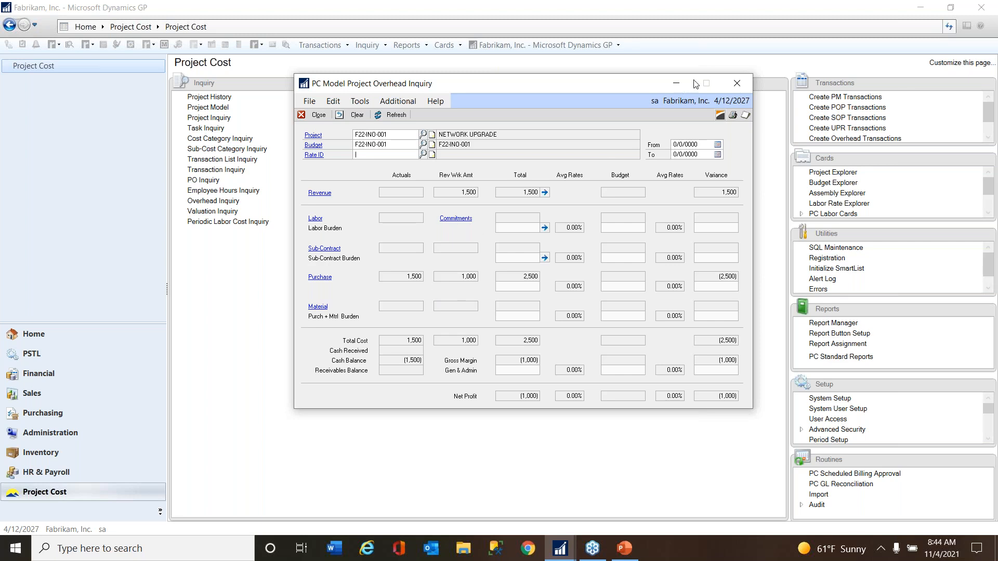
left_click(737, 83)
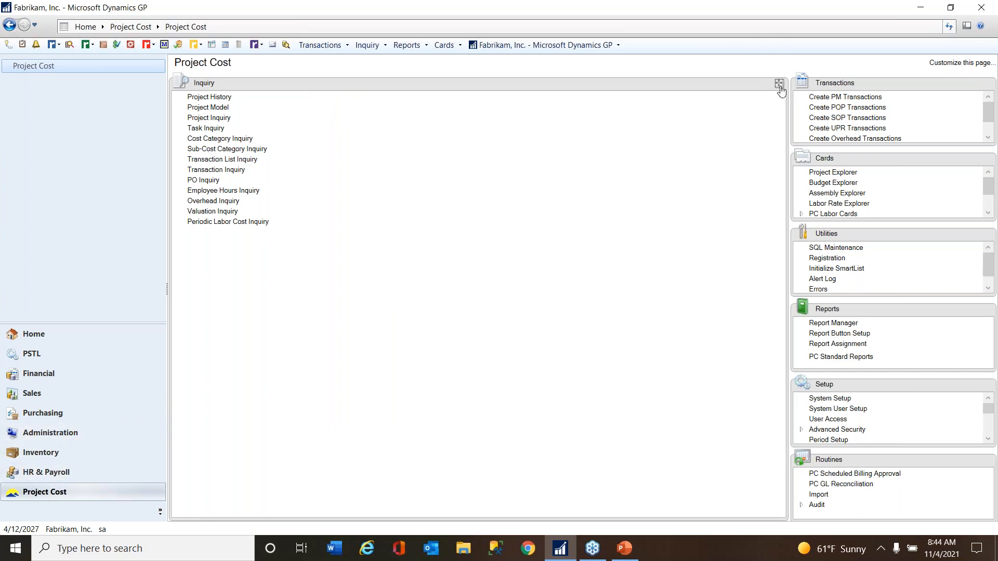
left_click(779, 83)
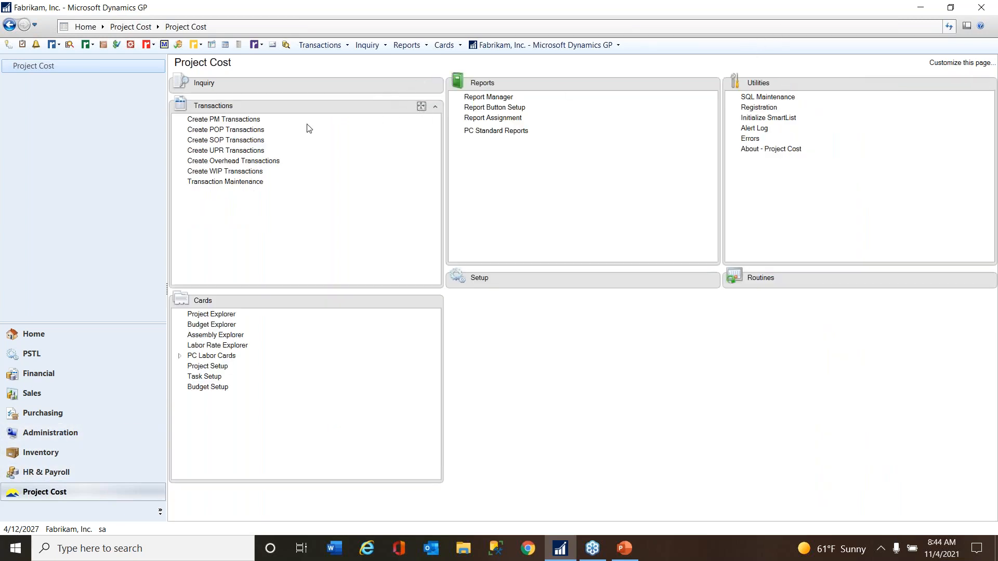
left_click(46, 412)
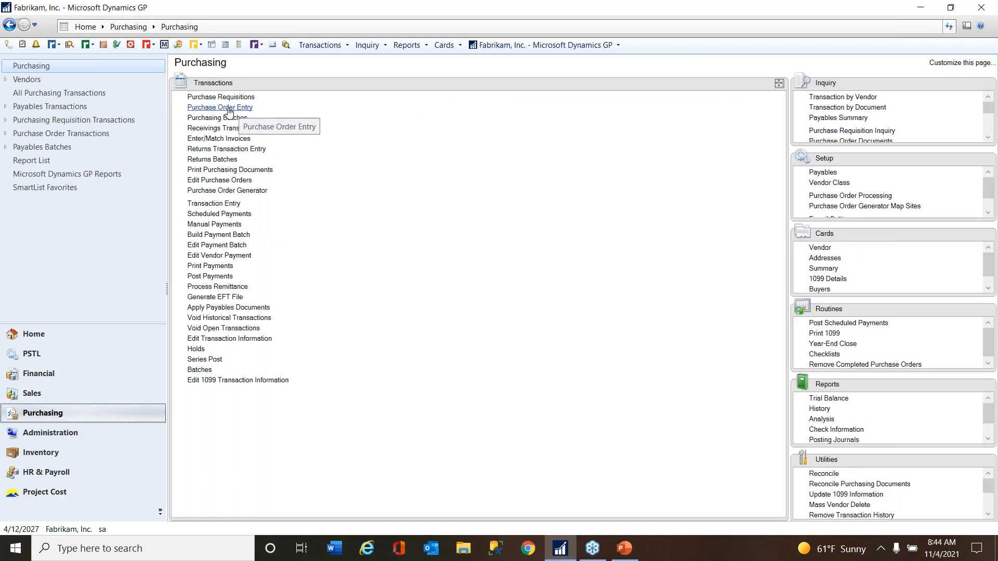
- Start a new purchase order with the next number for vendor Beaumont Construction (BEAUMONT0001)
left_click(251, 112)
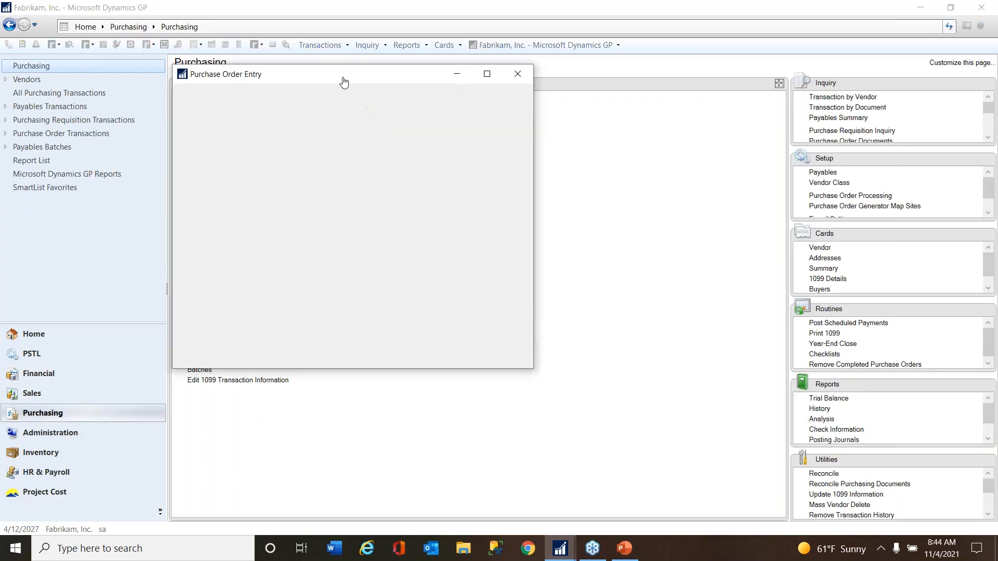
left_click_drag(341, 81, 456, 81)
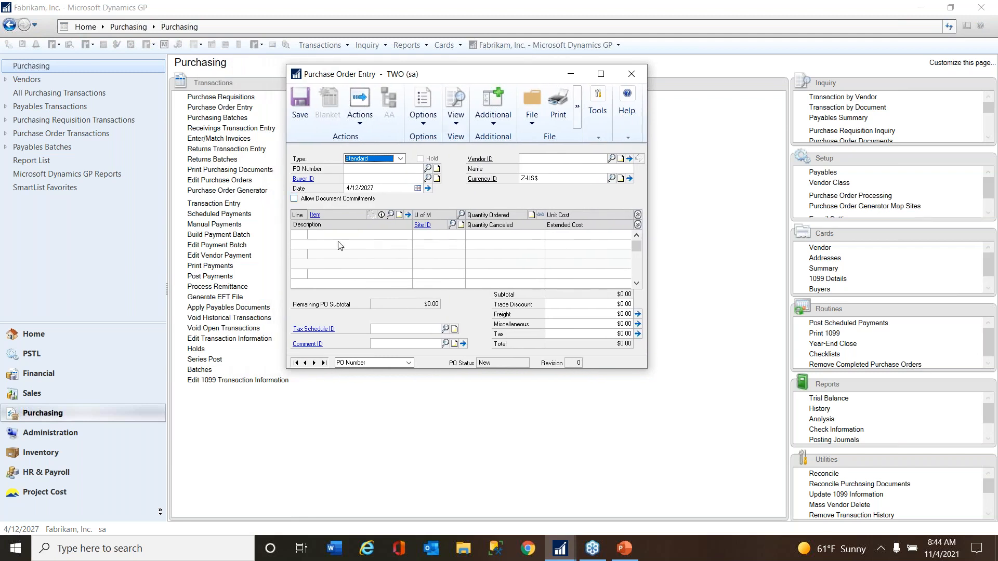
left_click(367, 169)
left_click(537, 158)
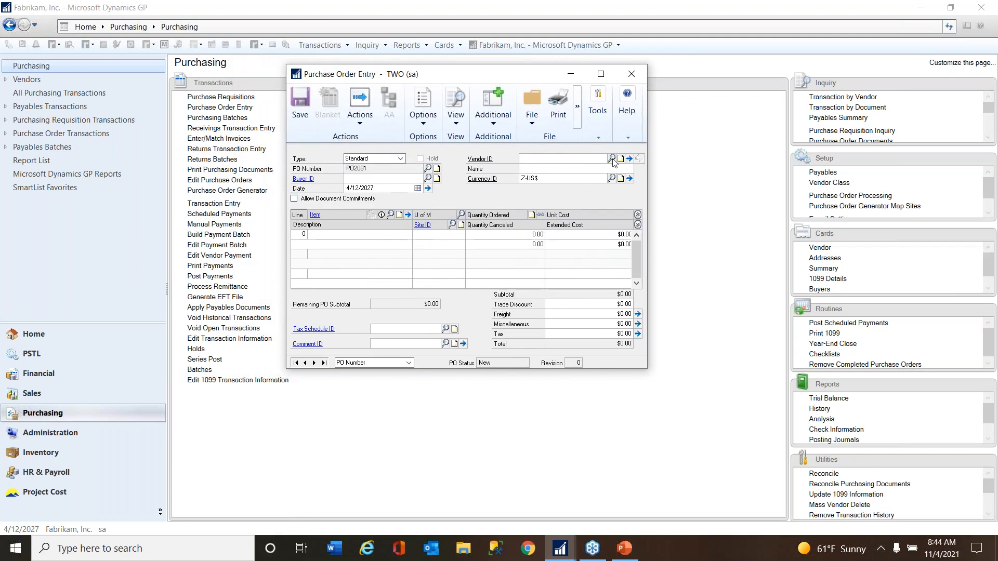
left_click(612, 158)
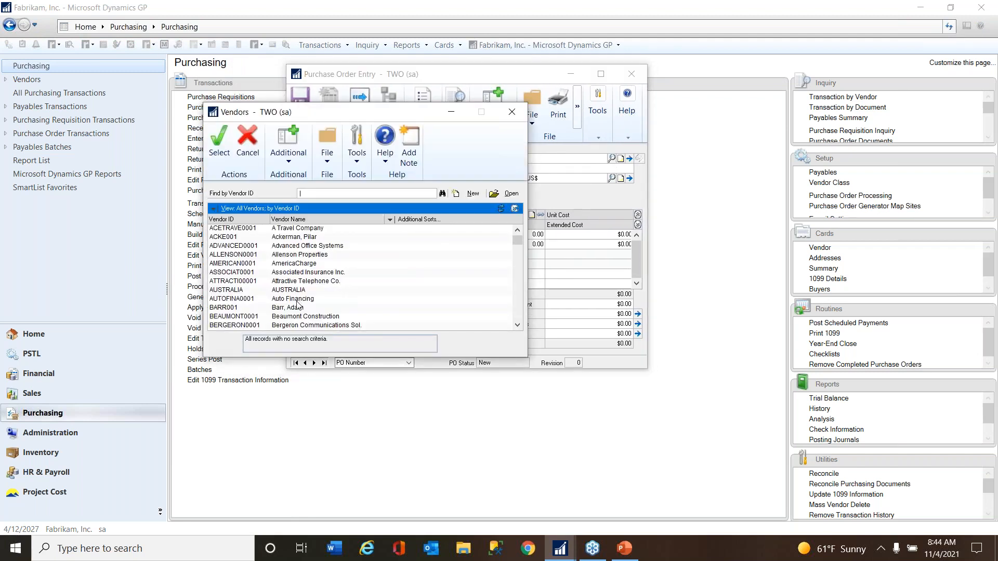
double_click(312, 318)
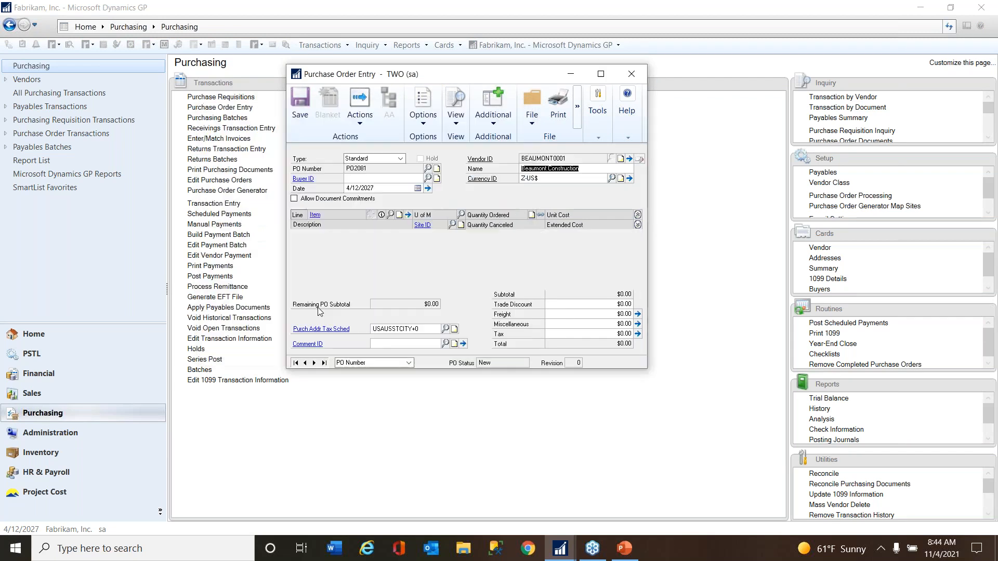
- Add a SERVICES line with quantity 1, unit cost $500.00 and site WAREHOUSE
type("S")
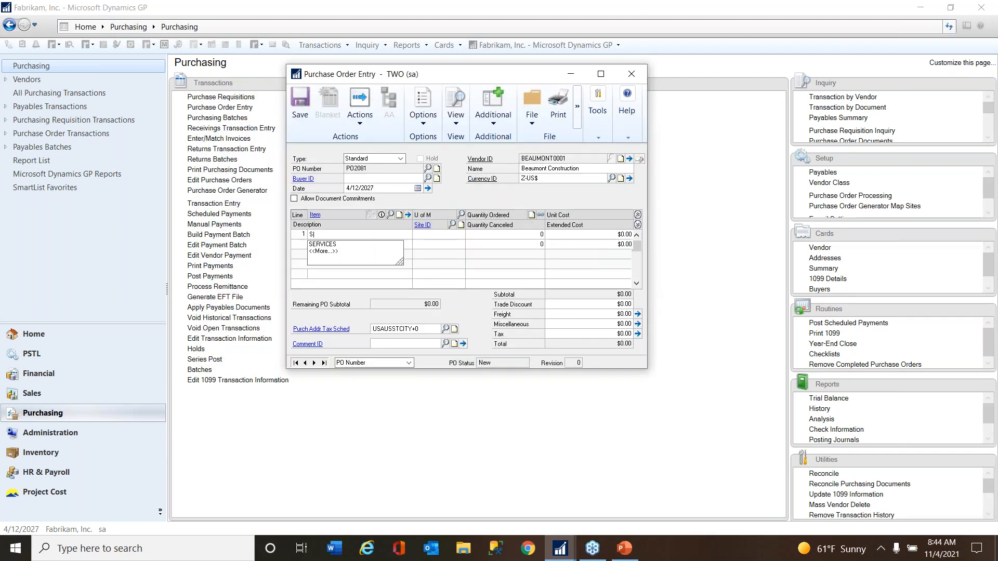
type("ERVICES")
key("Tab")
key("Tab")
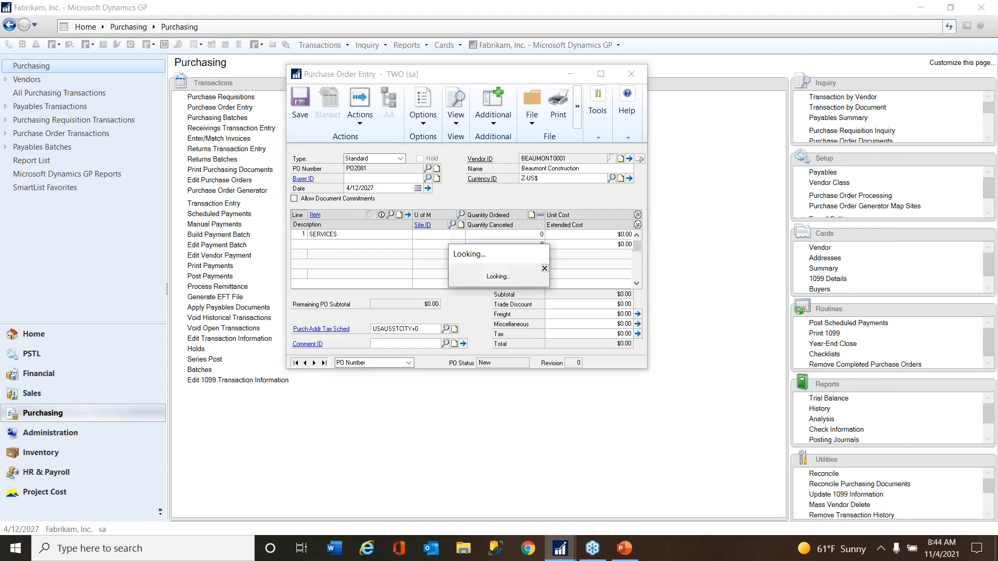
key("Tab")
type("5")
key("Tab")
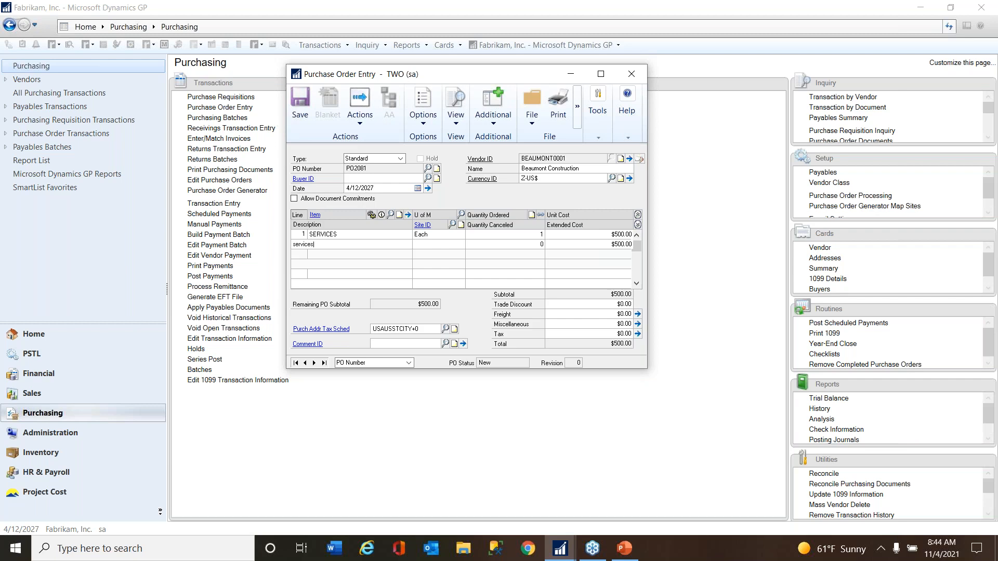
left_click(451, 224)
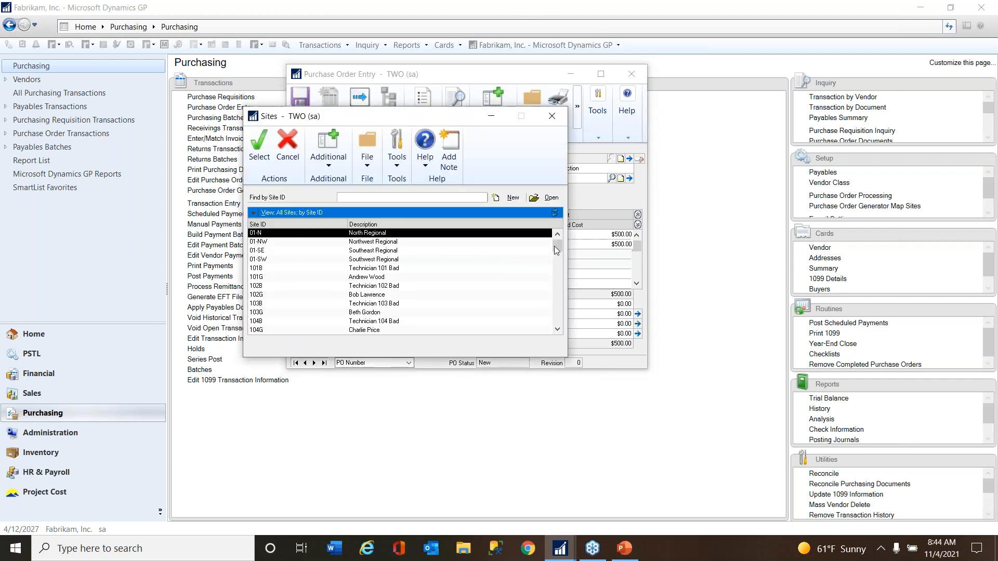
left_click_drag(568, 325, 568, 328)
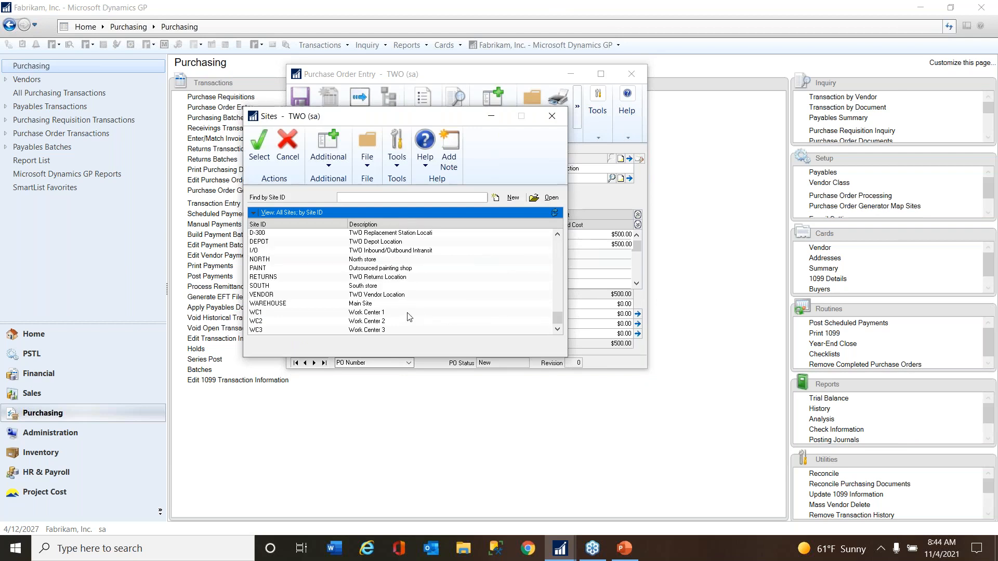
double_click(342, 305)
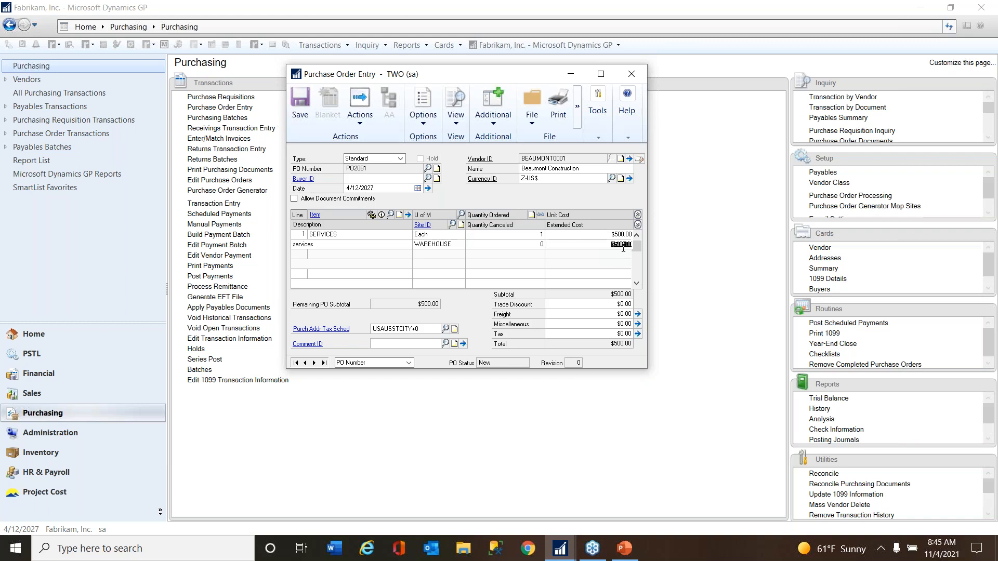
- Open PC PO Transaction Entry for the SERVICES line after clearing the required-fields warning
left_click(568, 262)
left_click(508, 304)
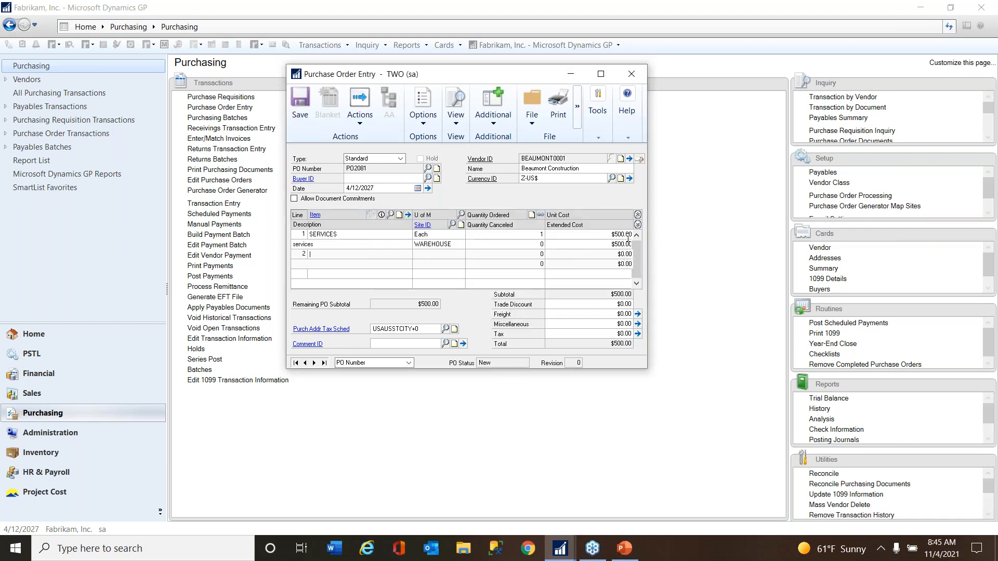
left_click(627, 244)
key("Tab")
left_click_drag(346, 95, 579, 175)
- Insert a $500.00 Purchase cost allocation to project F22-INO-001, task H1234, and save it
left_click_drag(629, 144, 563, 112)
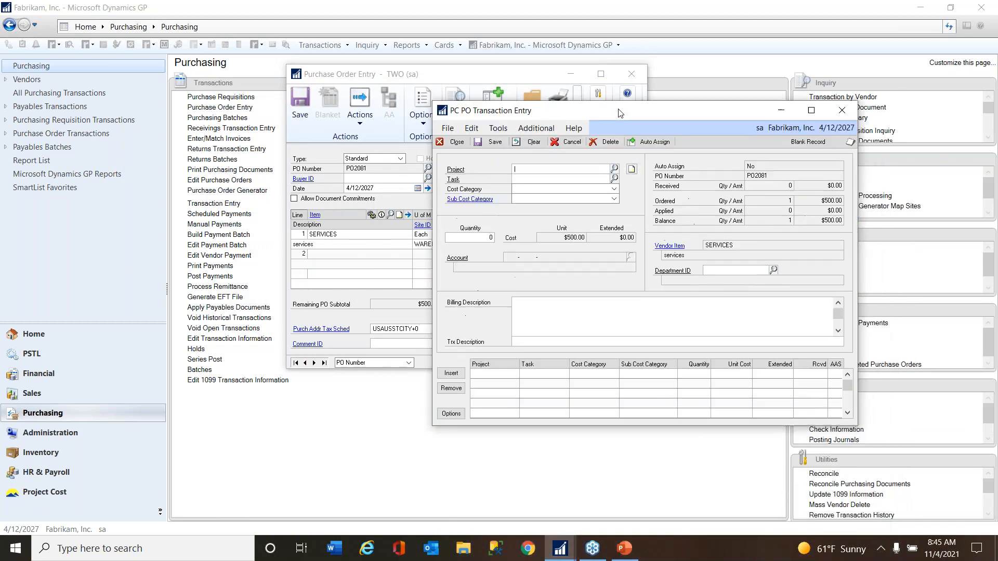
left_click(614, 168)
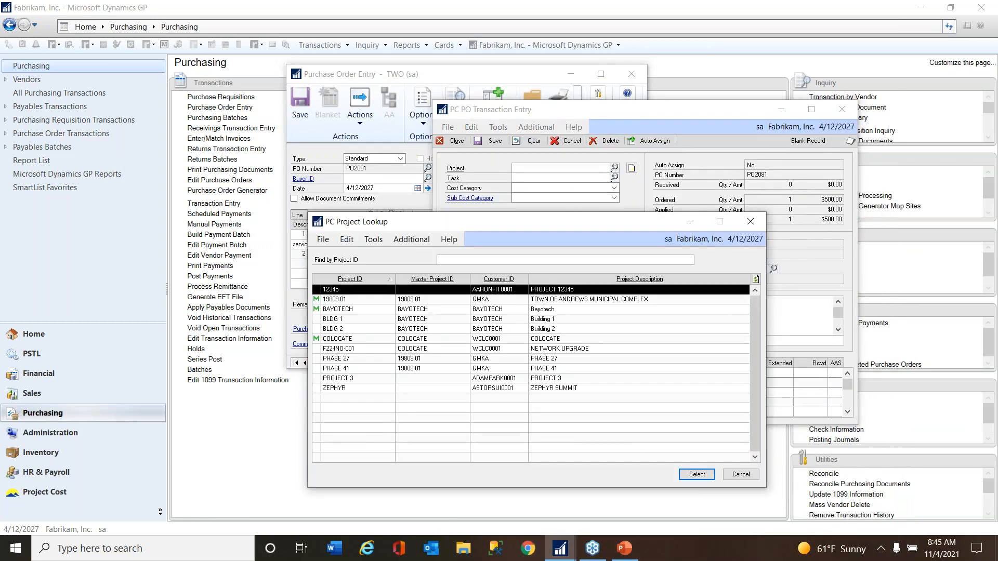
double_click(352, 349)
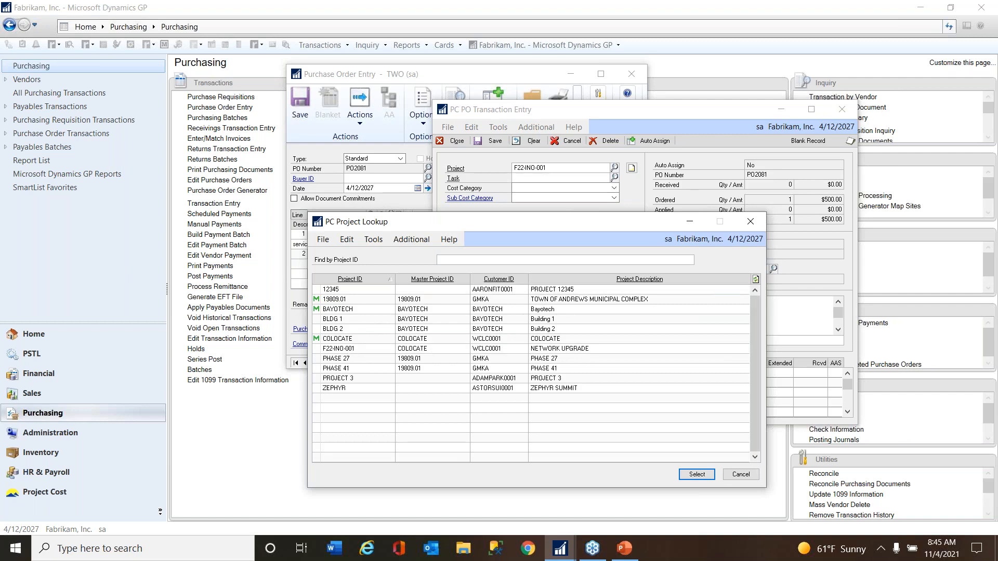
left_click(614, 177)
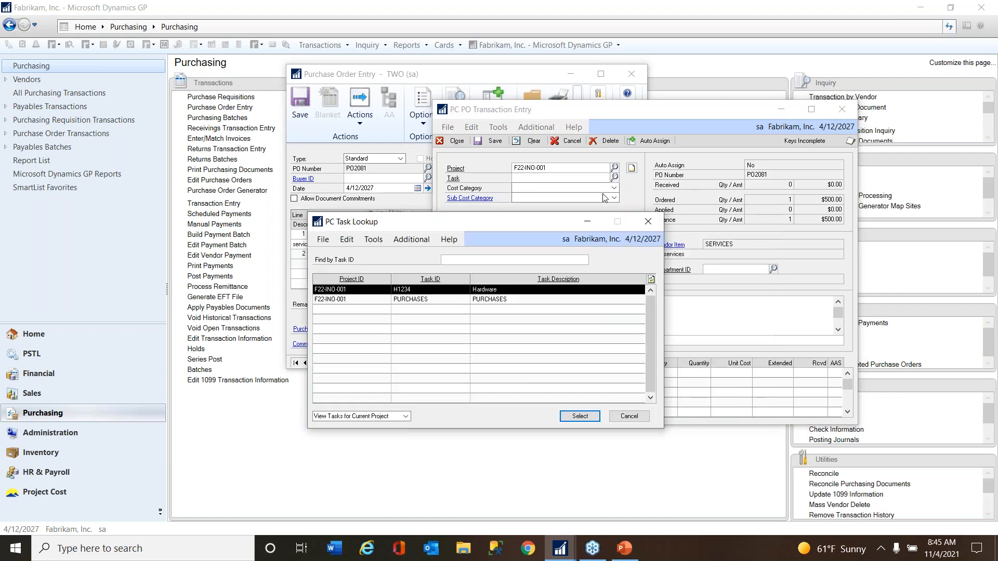
double_click(491, 288)
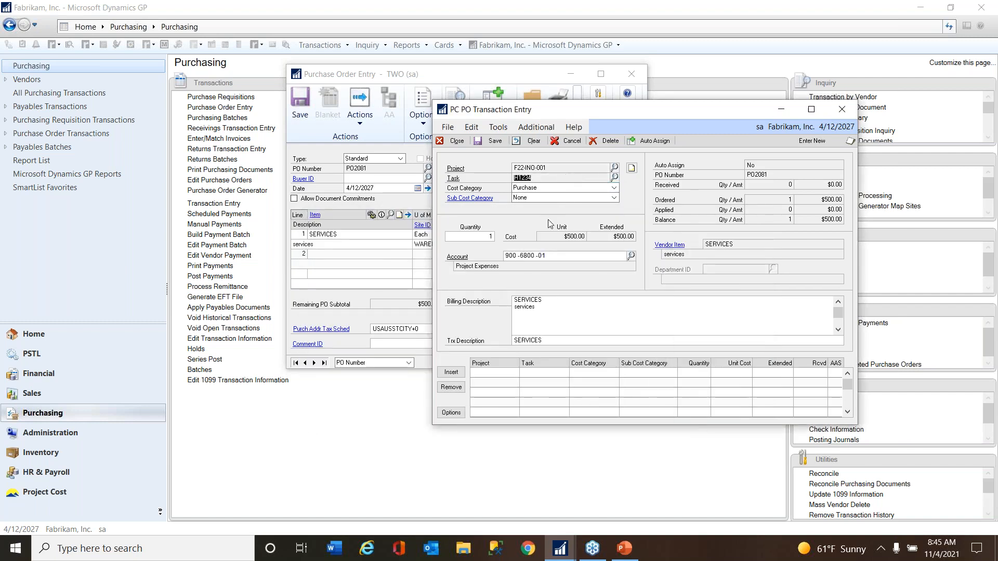
left_click(455, 373)
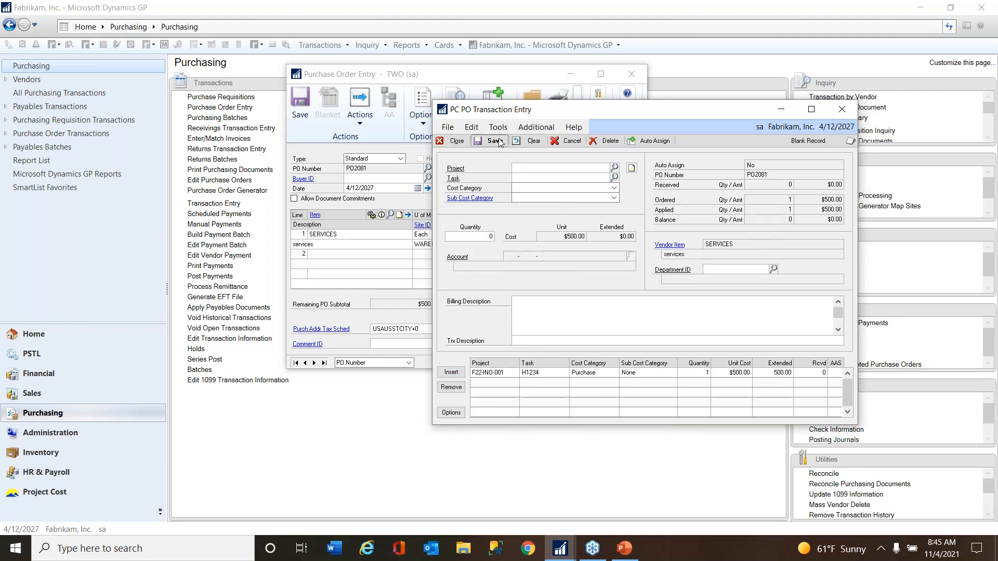
left_click(494, 142)
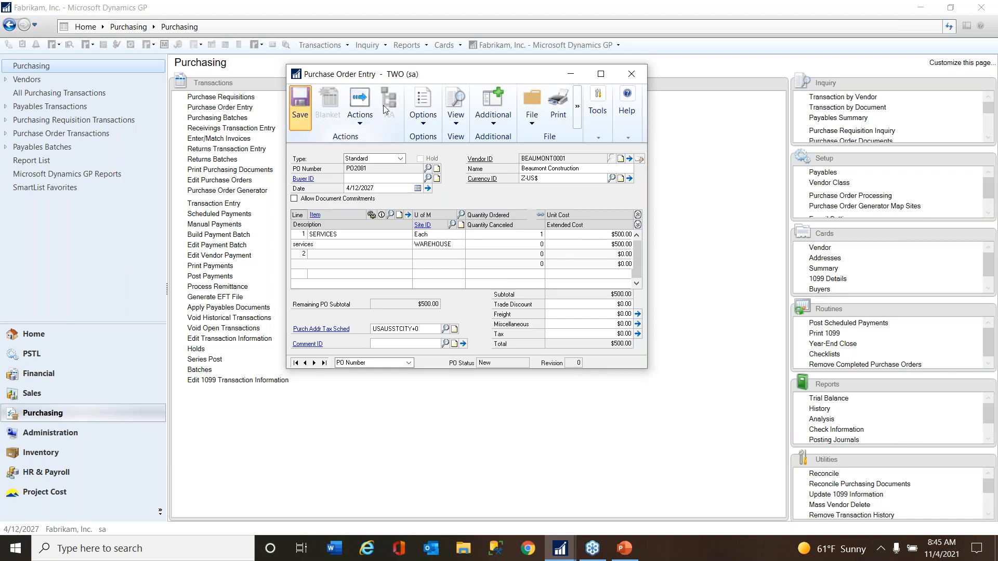
- Save and close the purchase order, then open the Project Model overhead inquiry
left_click(299, 107)
left_click(631, 73)
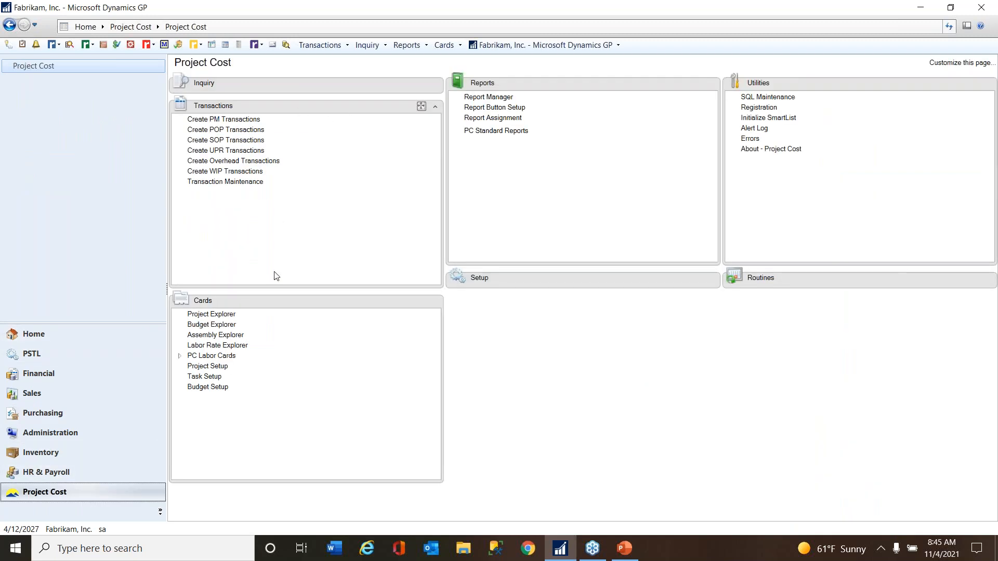
left_click(418, 83)
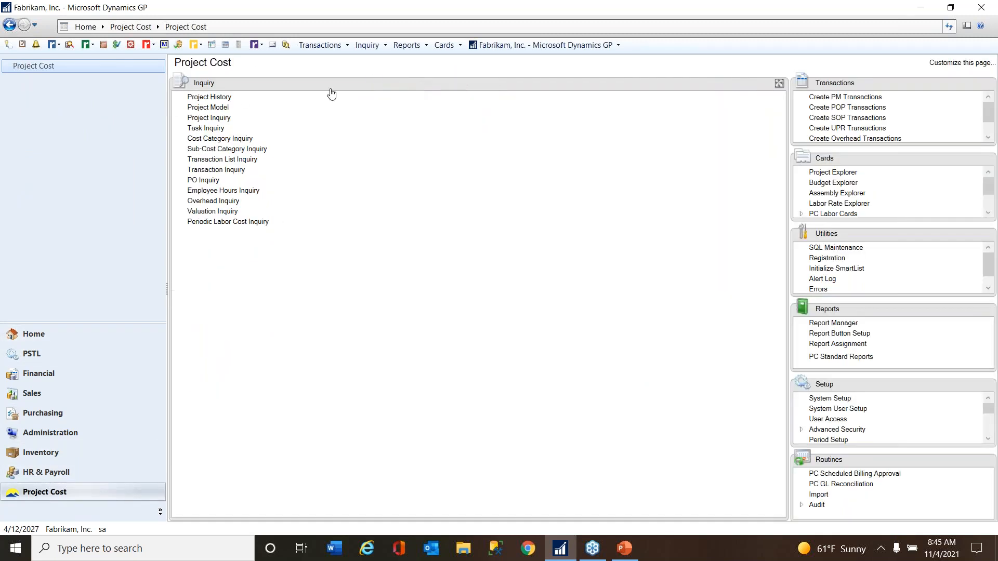
left_click(218, 108)
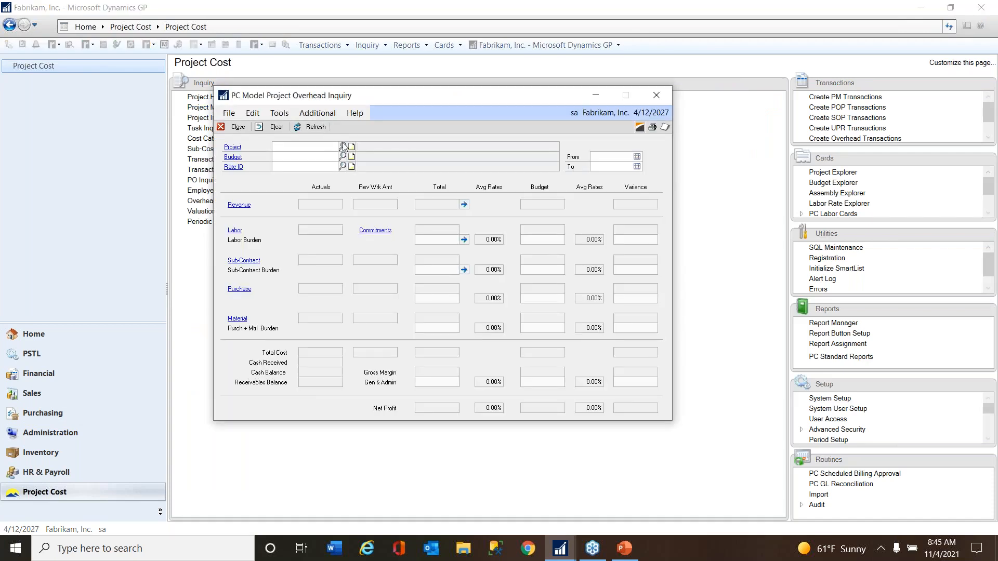
- Load project F22-INO-001 with budget F22-INO-001, showing Purchase cost totalling 3,000
left_click(343, 147)
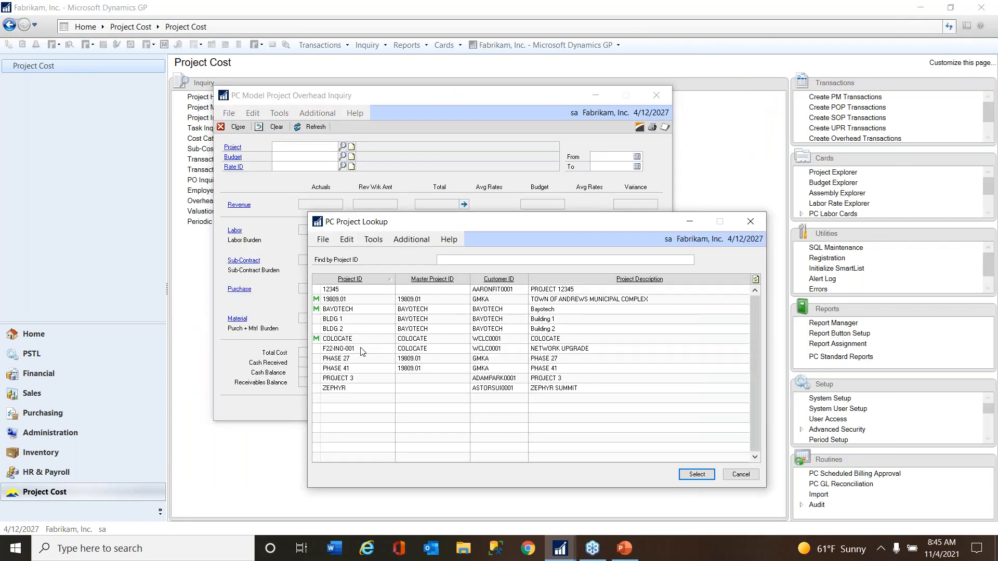
double_click(363, 349)
left_click(343, 157)
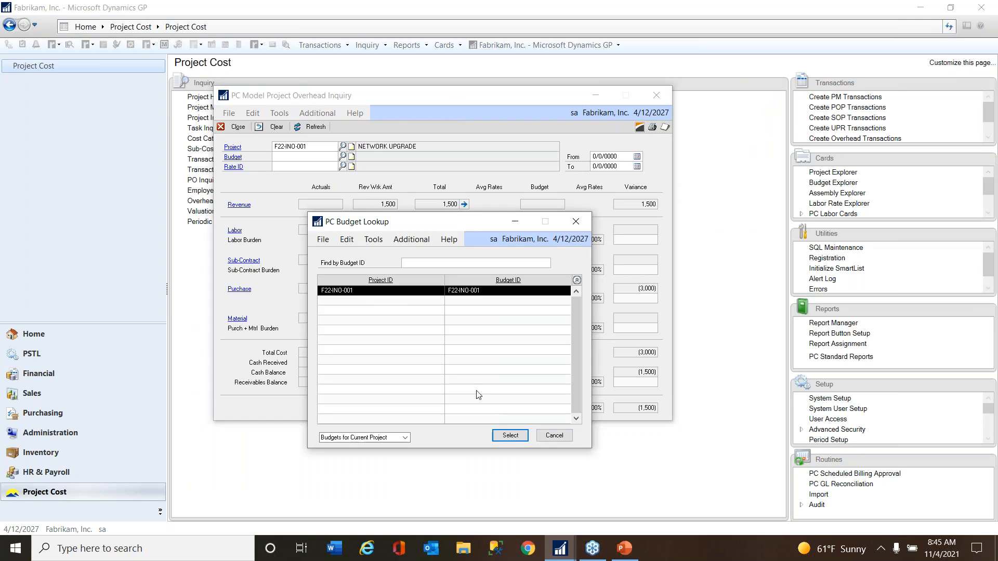
left_click(510, 435)
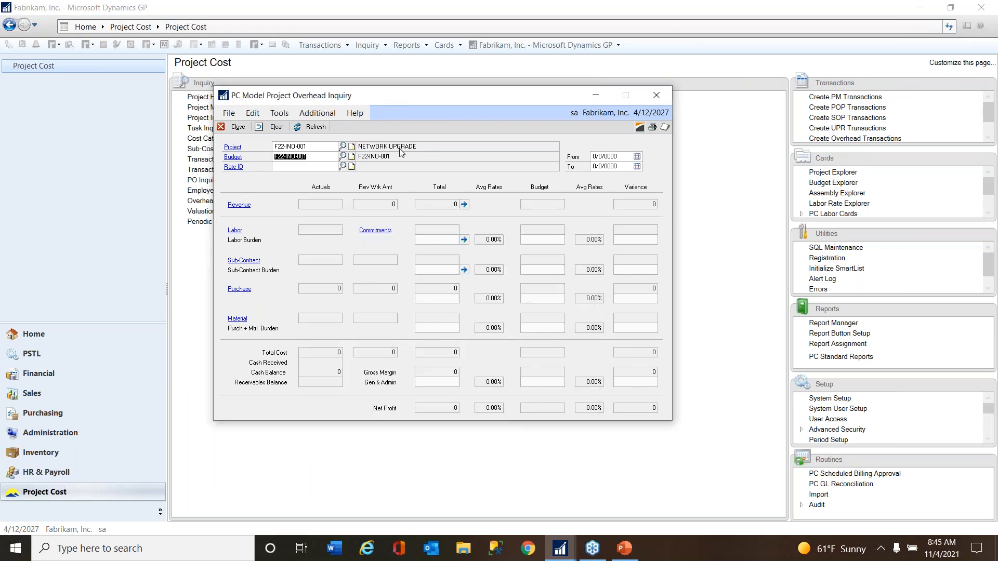
key("Tab")
left_click_drag(405, 98, 477, 87)
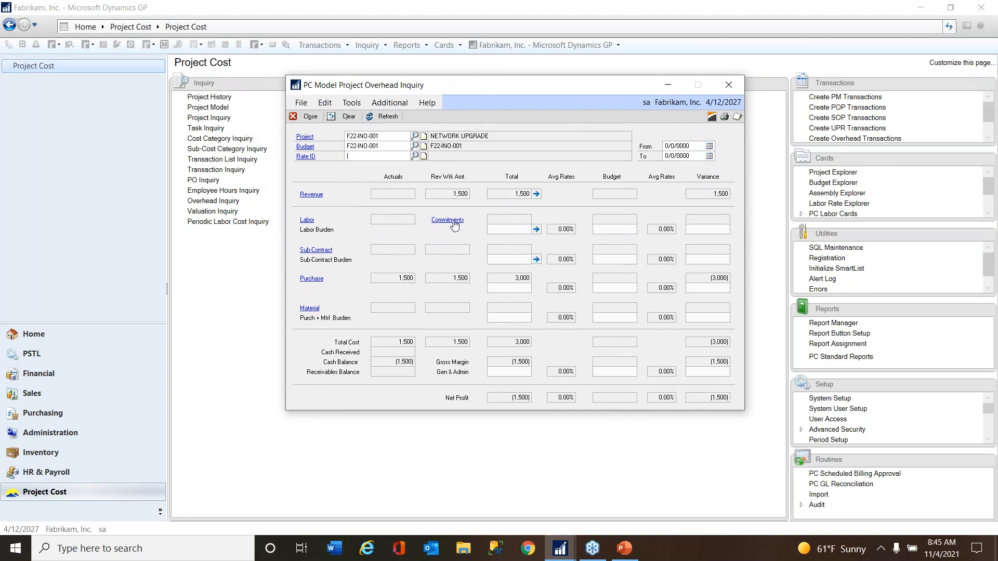
- Refresh F22-INO-001's PO commitments and drill into Beaumont Construction's PO2081 line
left_click(447, 220)
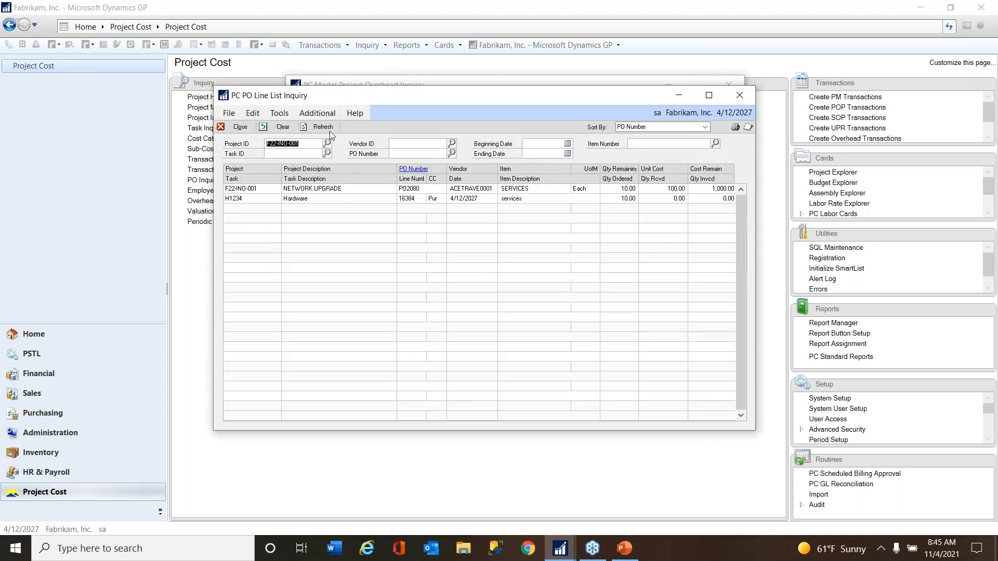
left_click(351, 215)
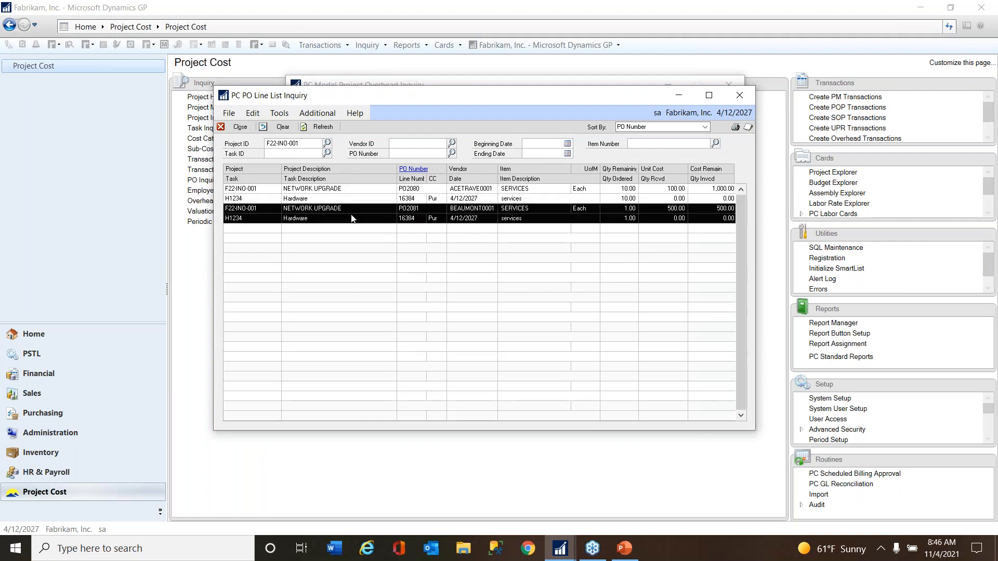
left_click(618, 197)
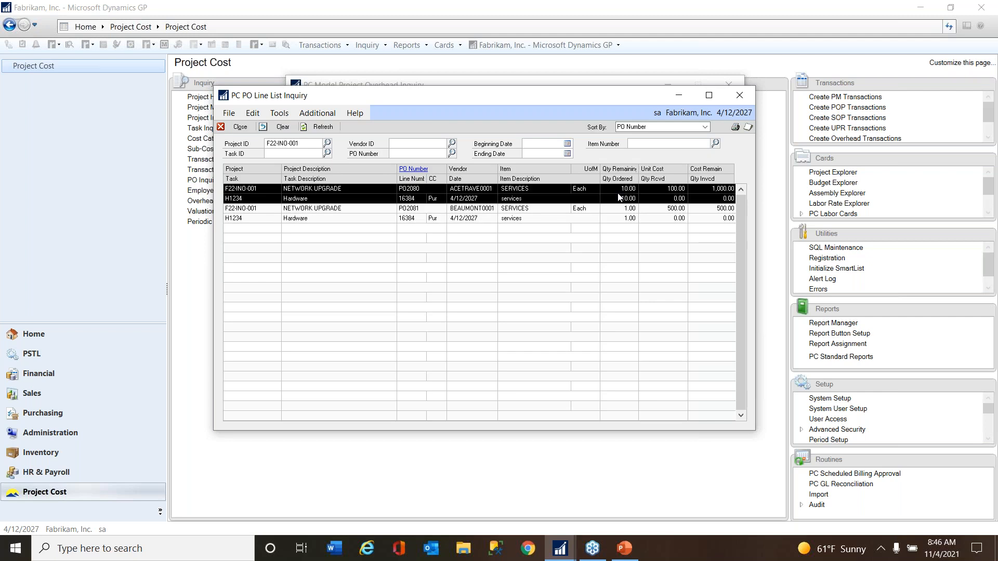
left_click(625, 218)
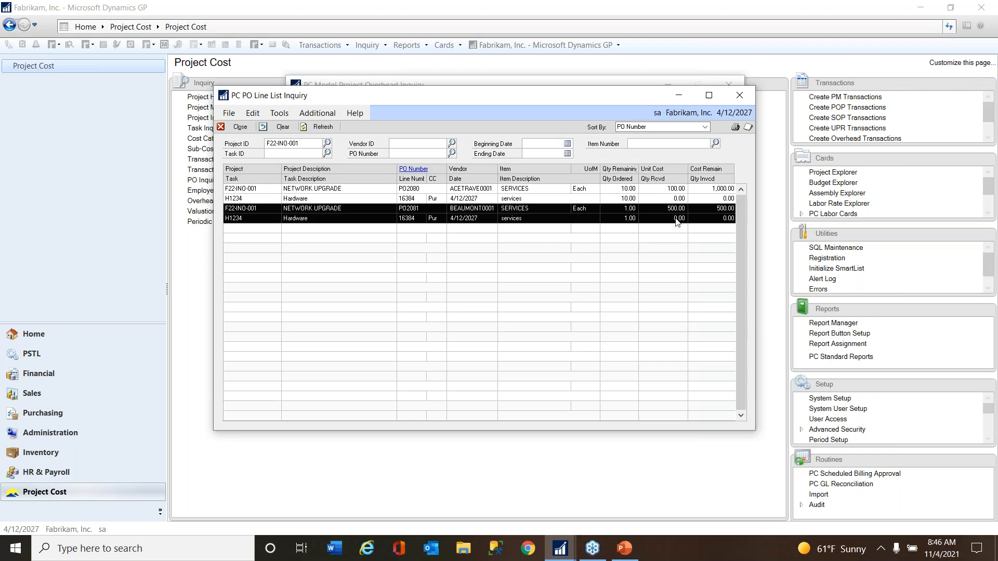
left_click(412, 170)
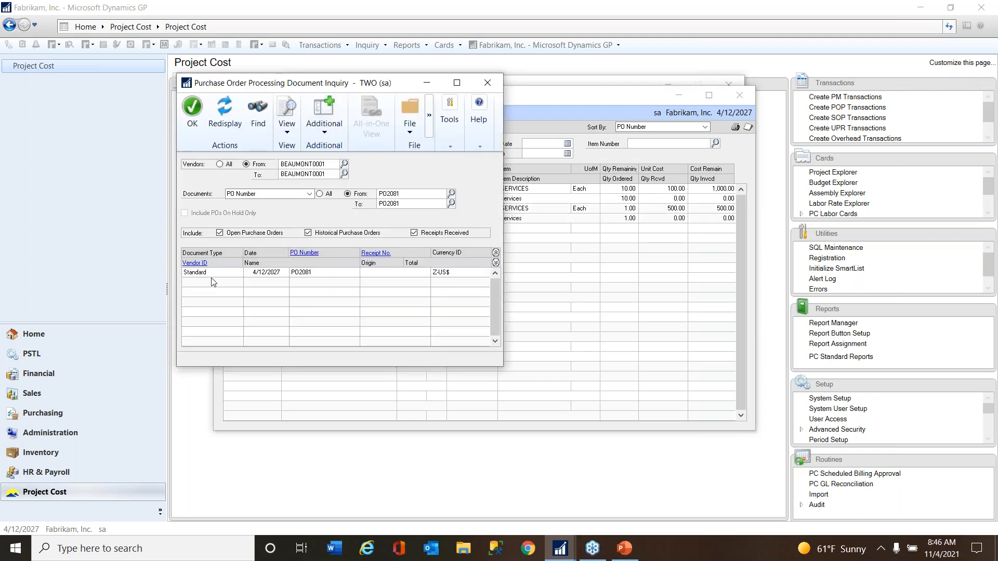
- Open and review the full details of standard purchase order PO2081 and its $500 services line
left_click(199, 274)
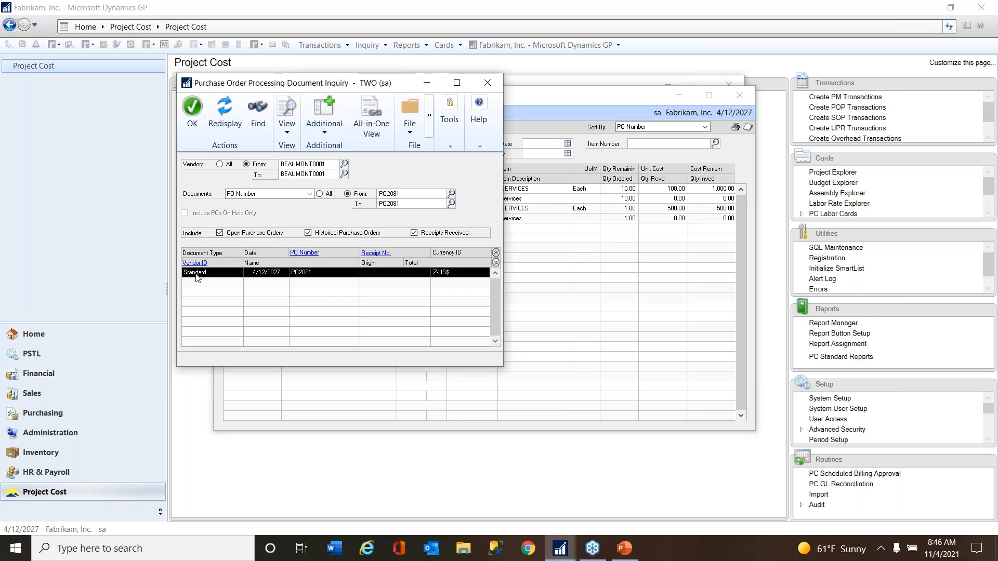
left_click(313, 253)
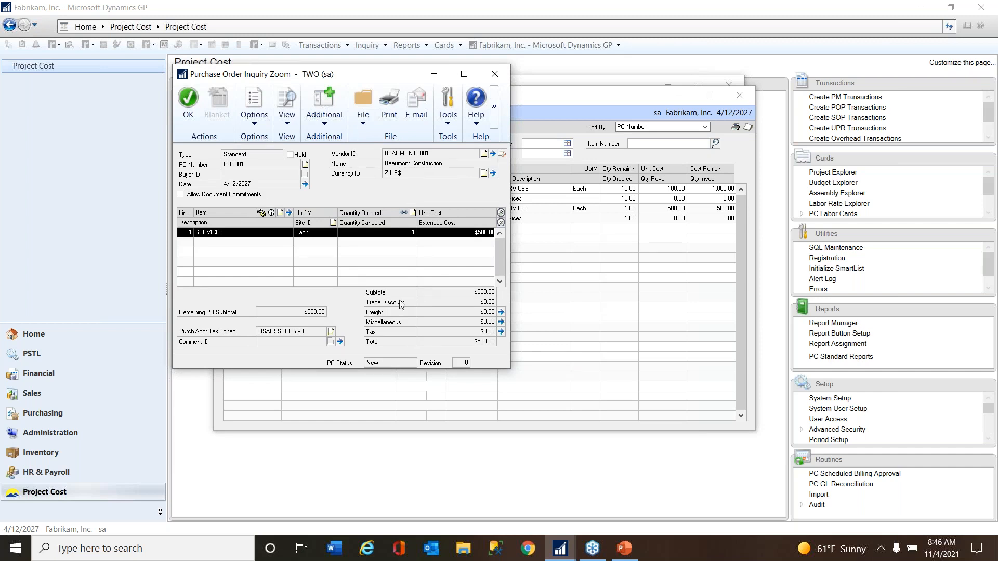
left_click(495, 73)
- Close the document inquiry, PO line list and project overhead inquiry windows
left_click(490, 83)
left_click(739, 95)
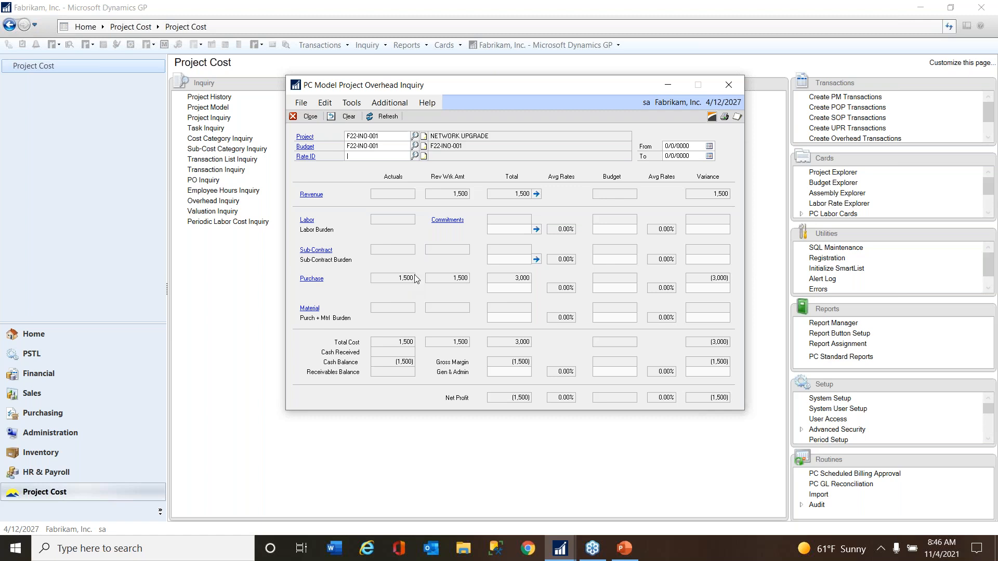
left_click(728, 85)
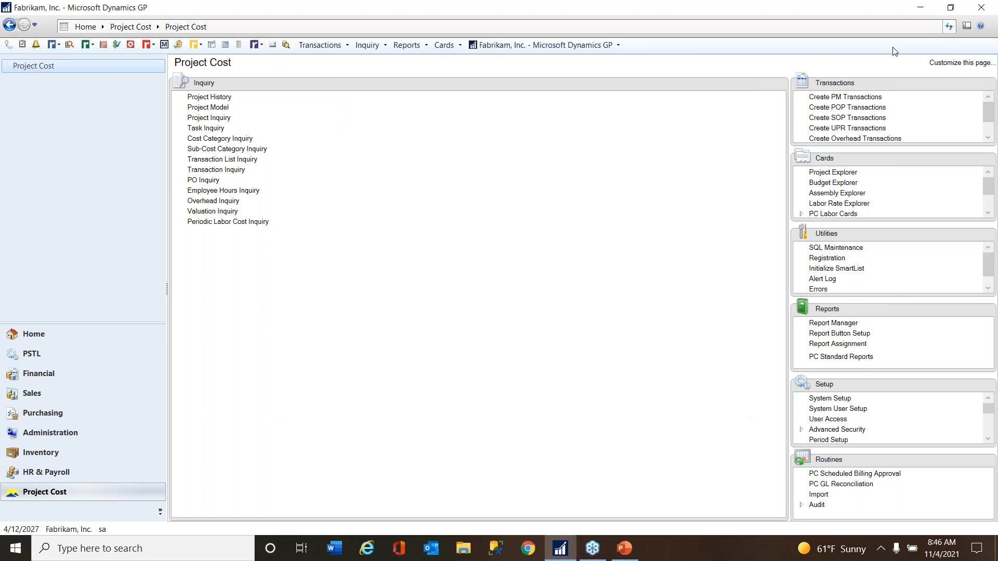
- Return to Dynamics GP and switch via Purchasing to the Inventory area
left_click(986, 41)
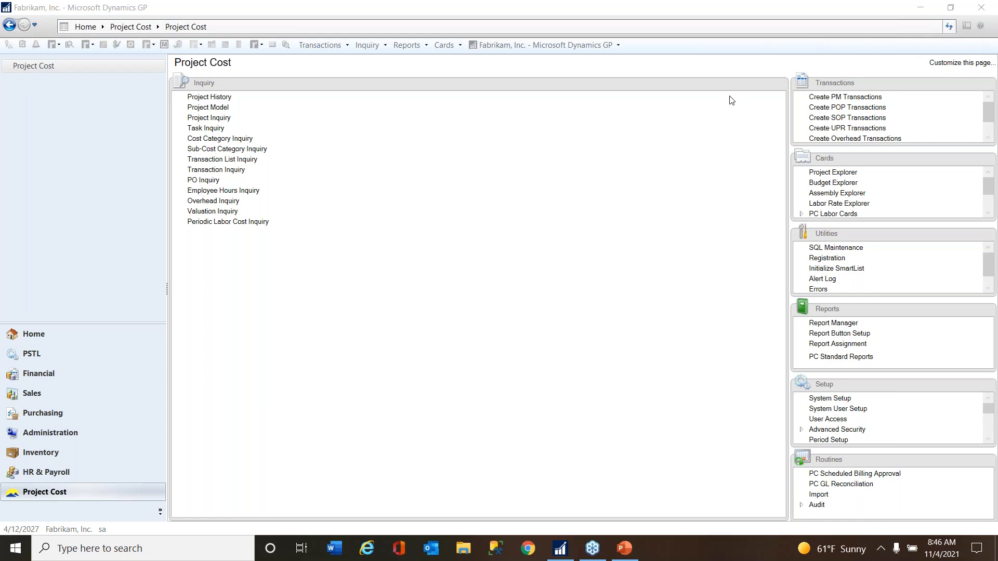
left_click(775, 90)
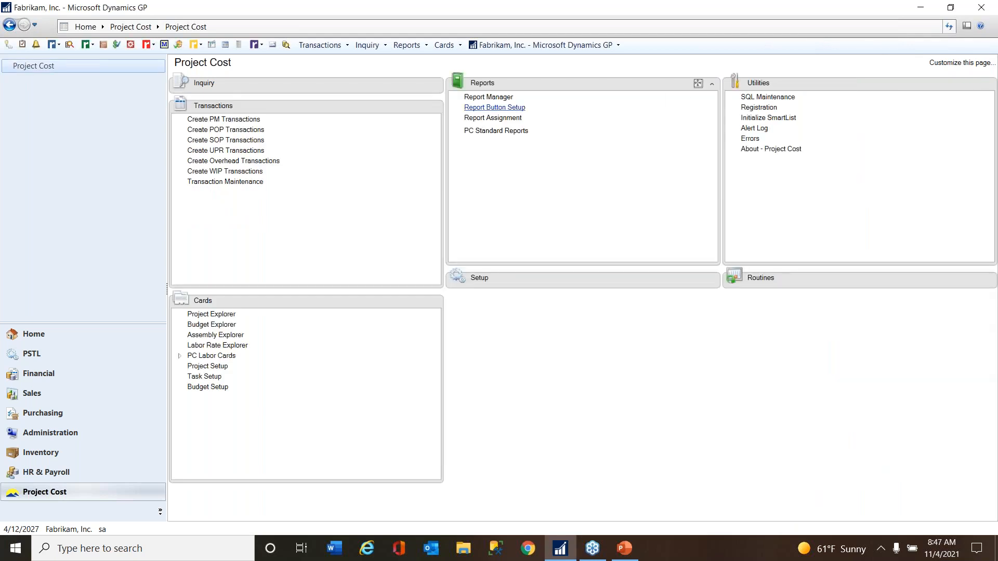
left_click(43, 413)
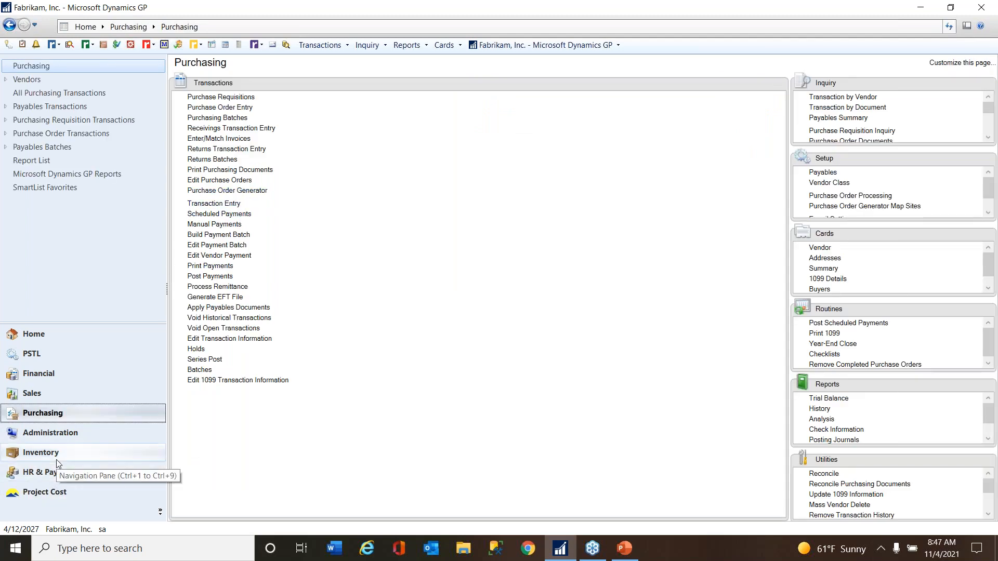
left_click(27, 453)
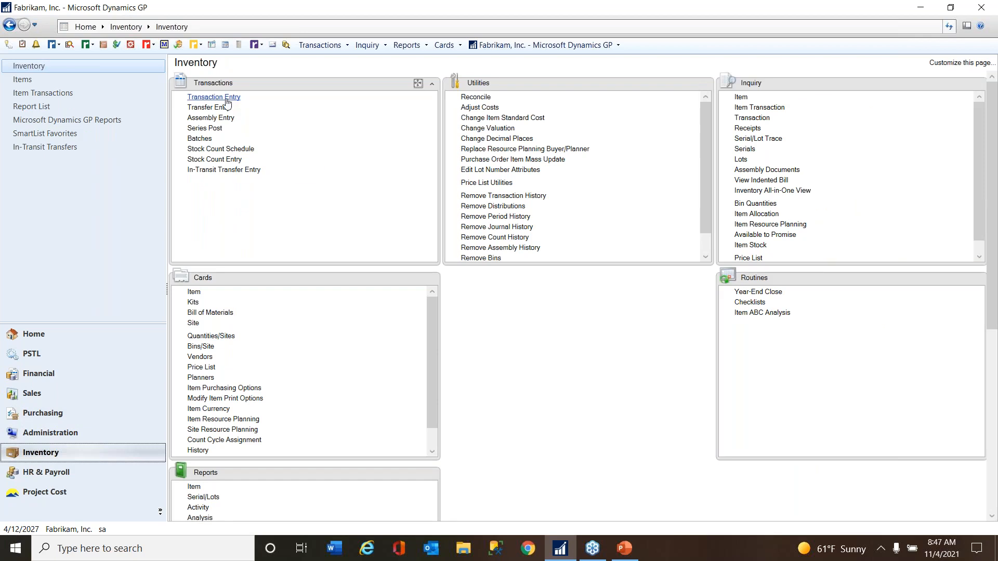
- Review the last item transfer in batch TRANSFER 1, including the 333PROC line, then close it
left_click(221, 108)
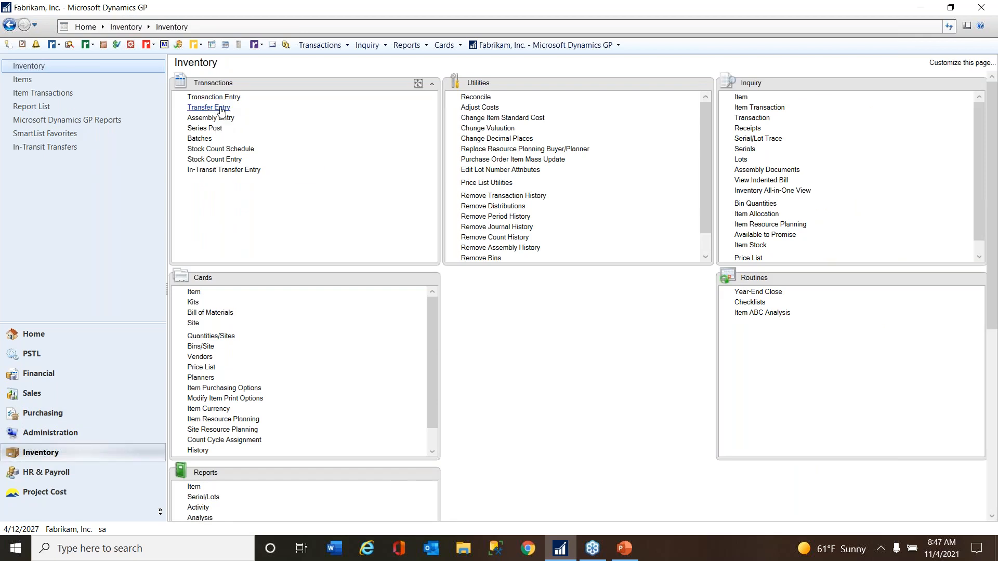
left_click(214, 360)
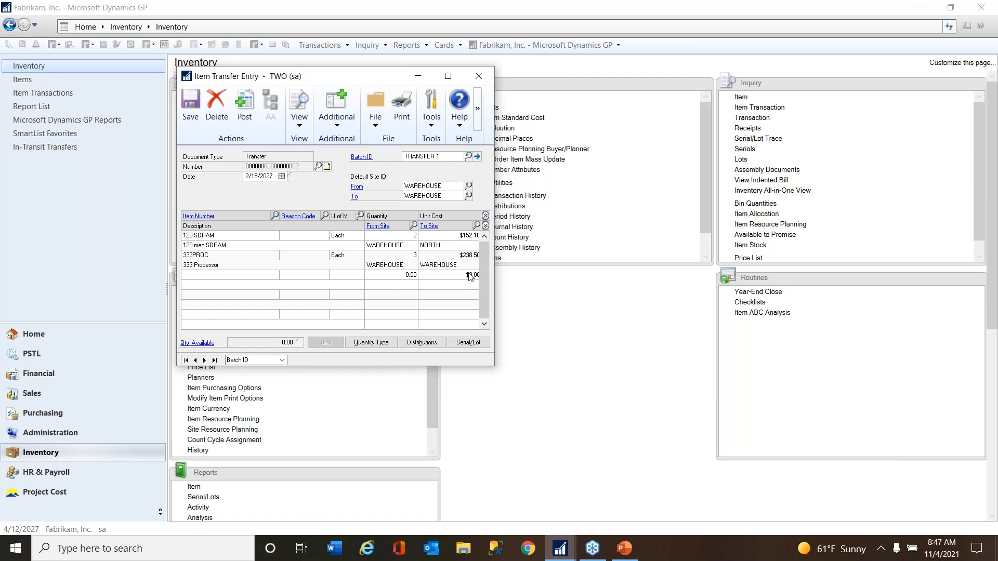
left_click(211, 255)
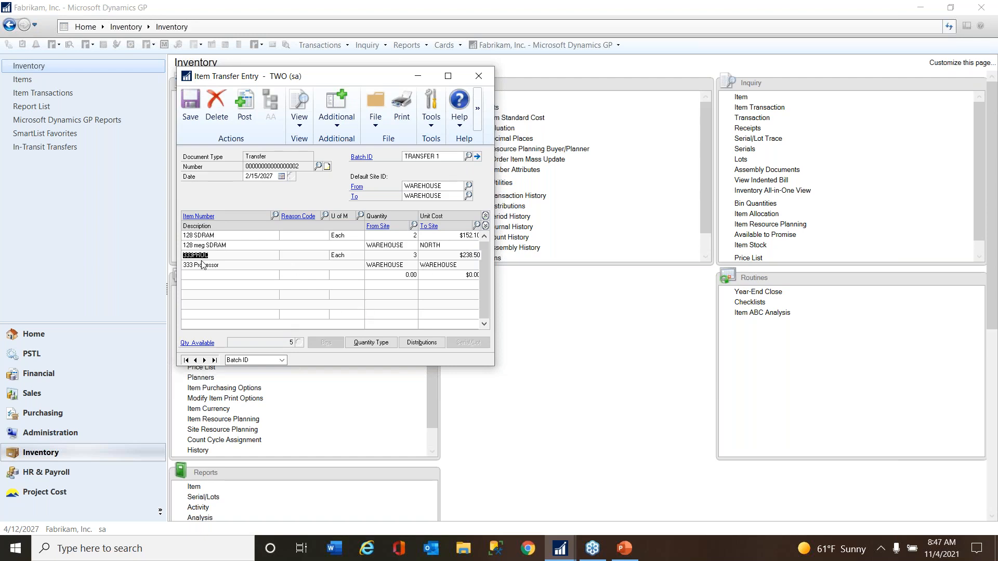
left_click(484, 77)
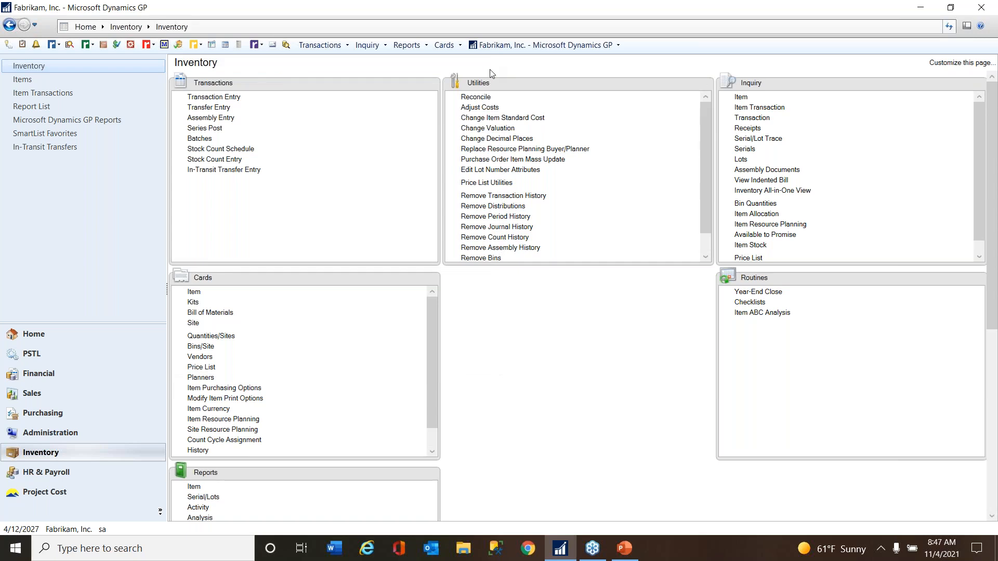
- Review the Green Phone 100XLG adjustment's project 12345 cost allocation, then close both windows
left_click(226, 97)
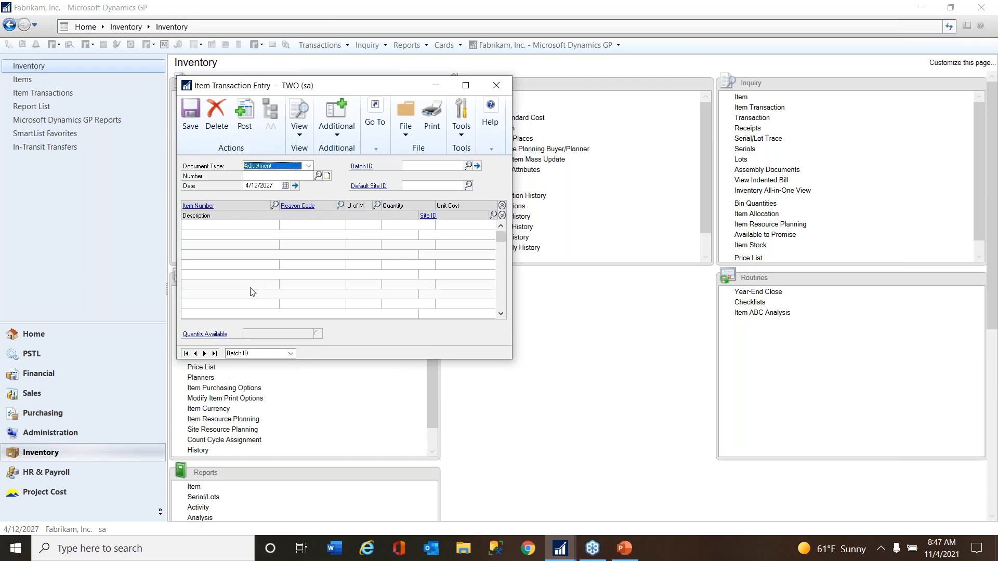
left_click(214, 353)
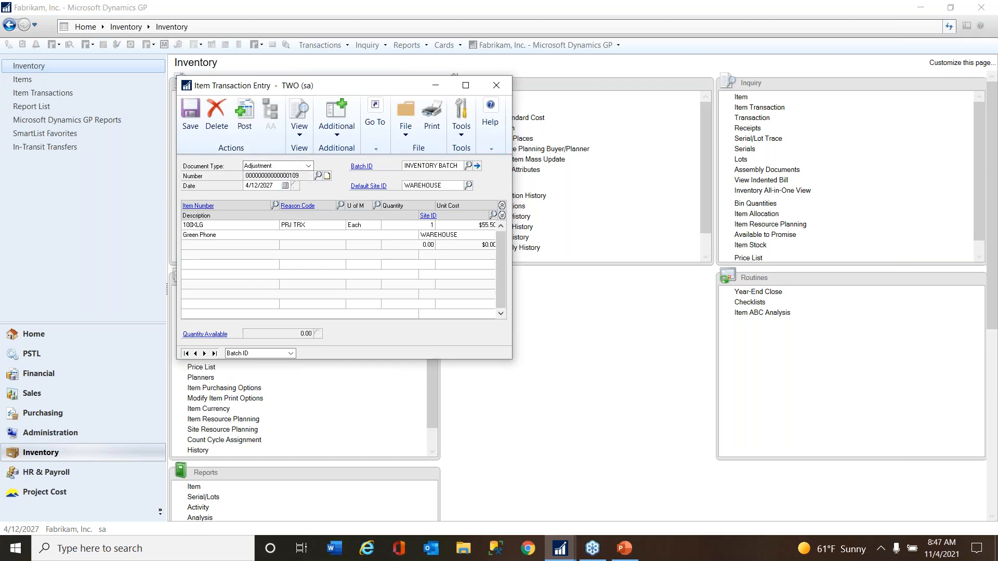
left_click(490, 225)
key("Tab")
left_click_drag(363, 80, 622, 243)
left_click(488, 467)
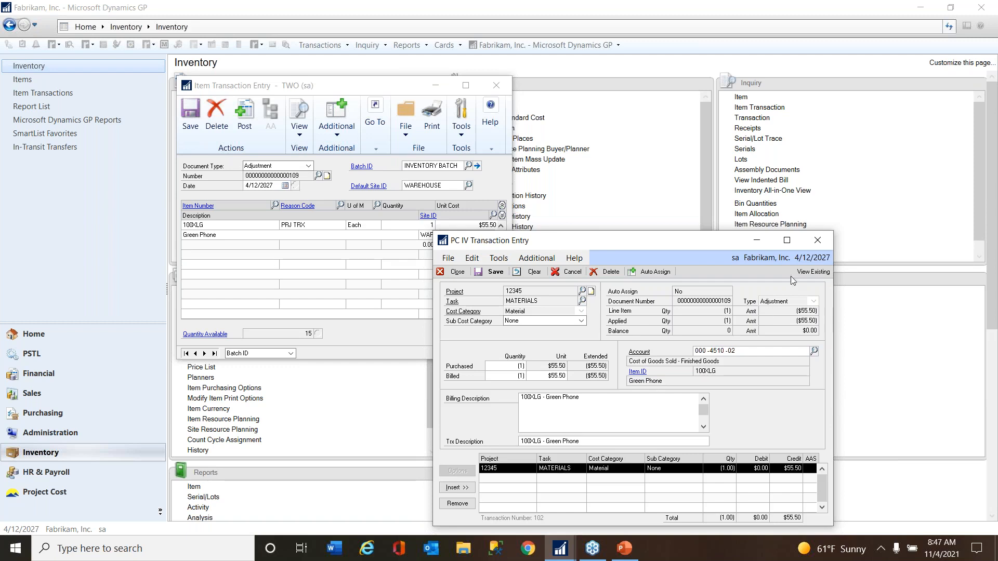
left_click(817, 245)
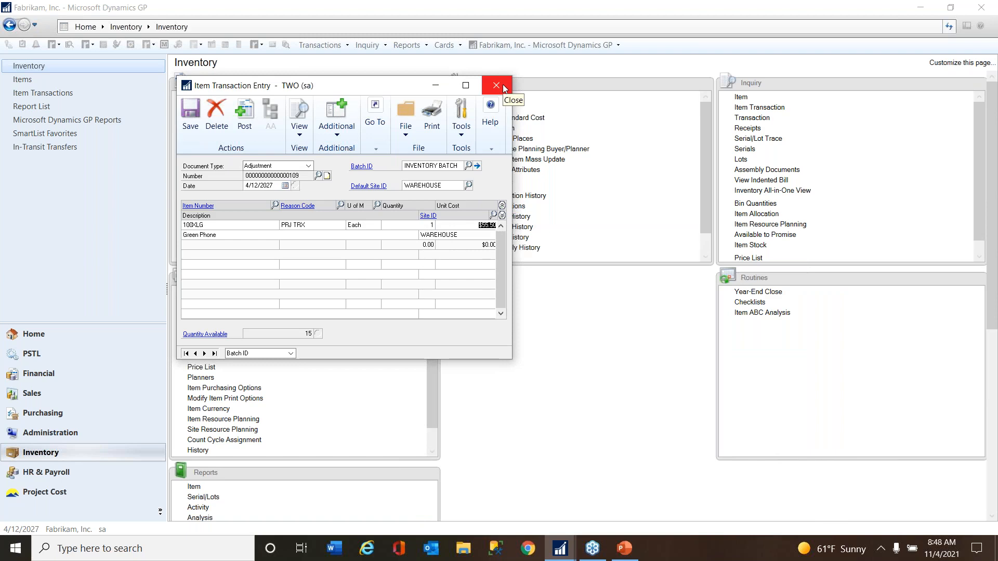
left_click(503, 84)
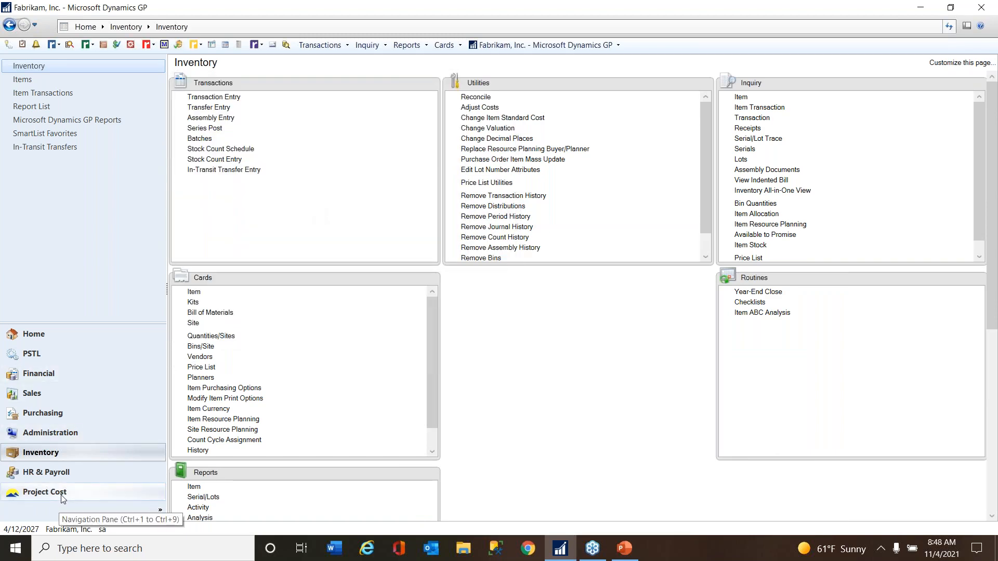
- Load GMKA ACCRUED EXPENSES journal 3,485 ($1,396.77) and open its PC GL Transaction Entry
left_click(44, 375)
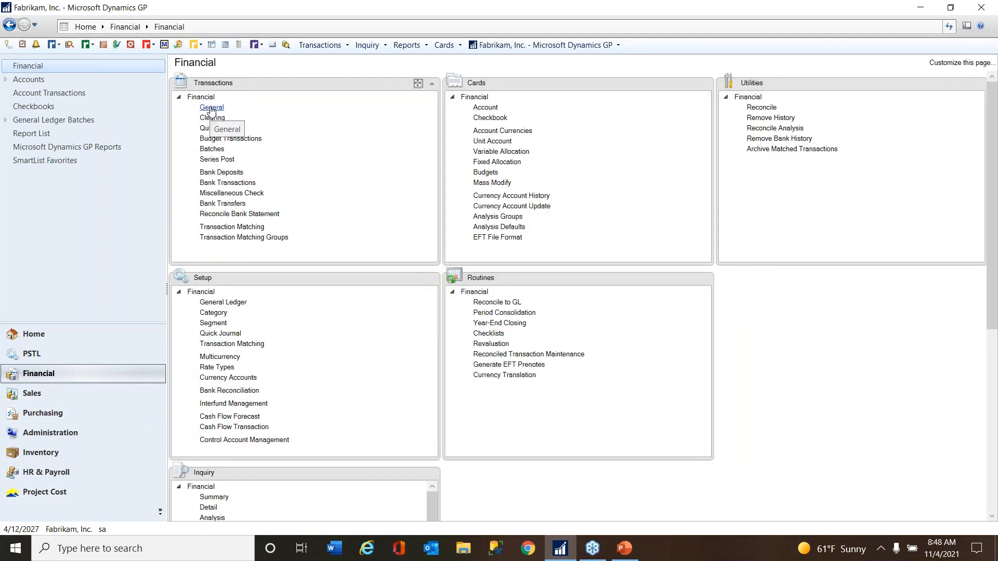
left_click(214, 111)
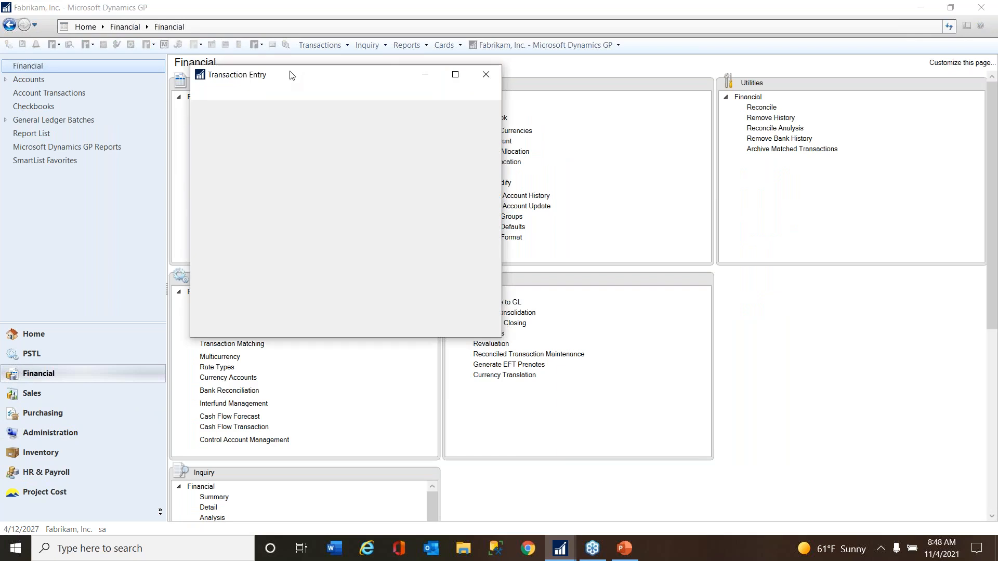
left_click_drag(292, 80, 436, 85)
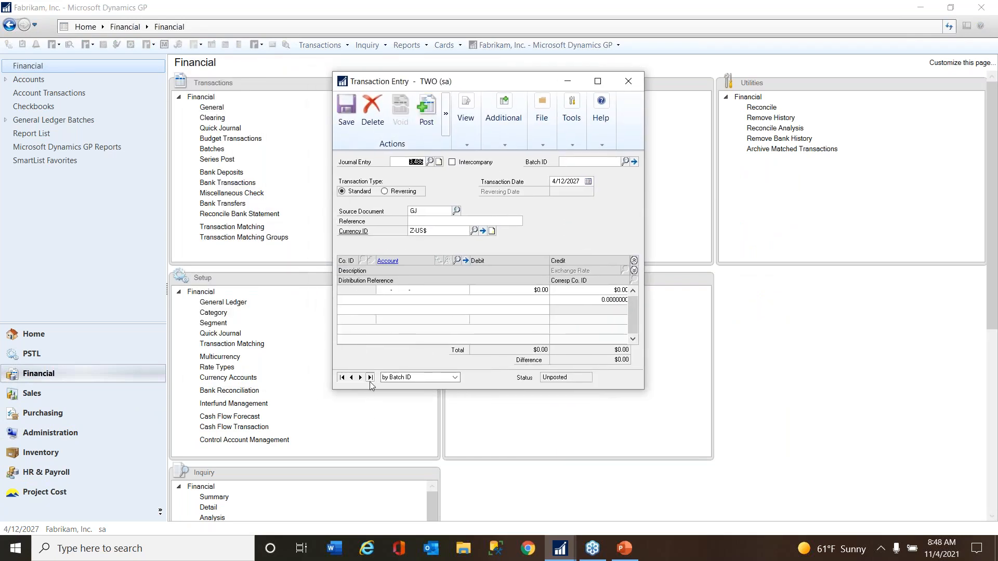
left_click(370, 376)
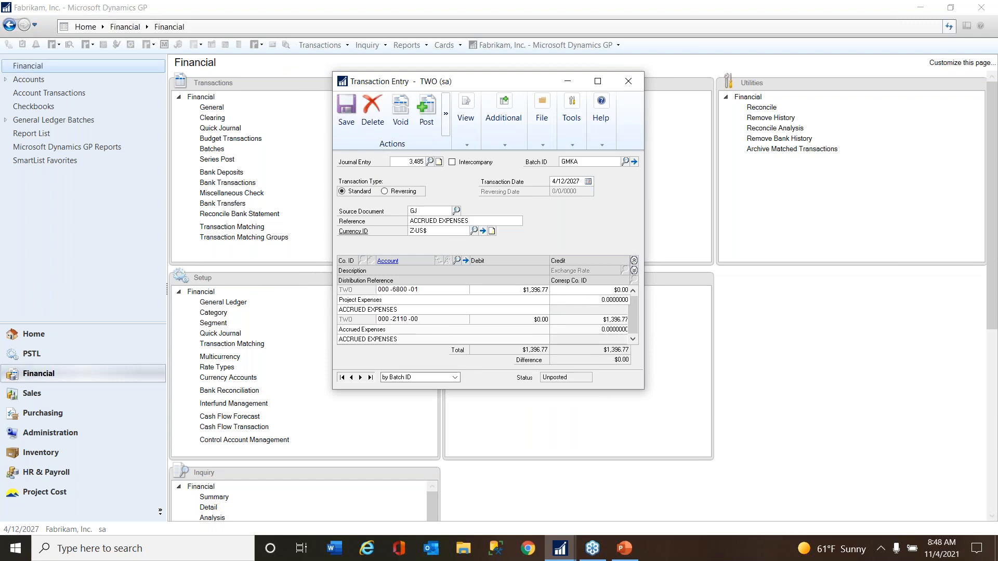
key("ctrl+p")
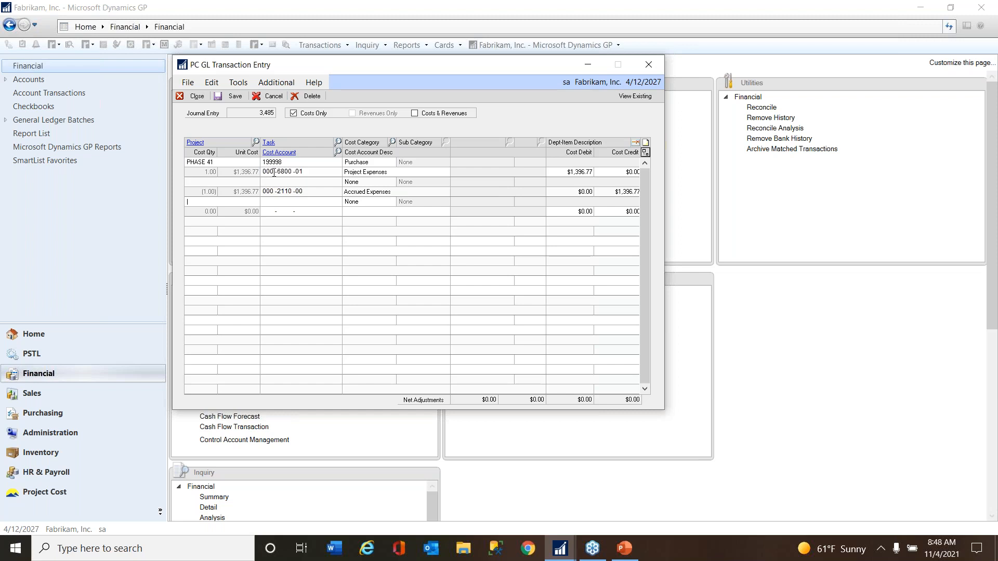
- Check the 000-6800-01 project expense and 2110 accrued expense account lines, then save the project cost lines
left_click(294, 181)
double_click(283, 172)
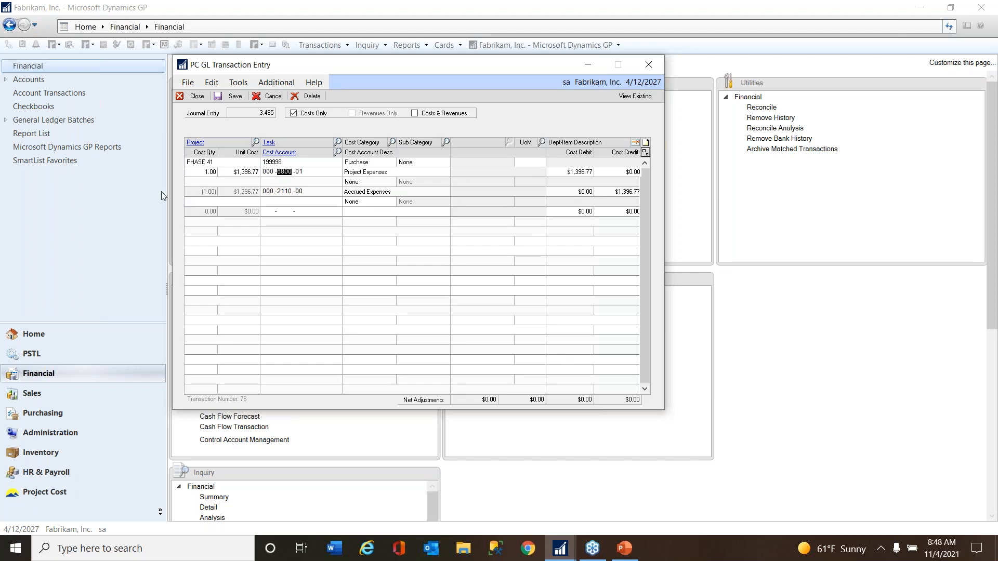
left_click(277, 184)
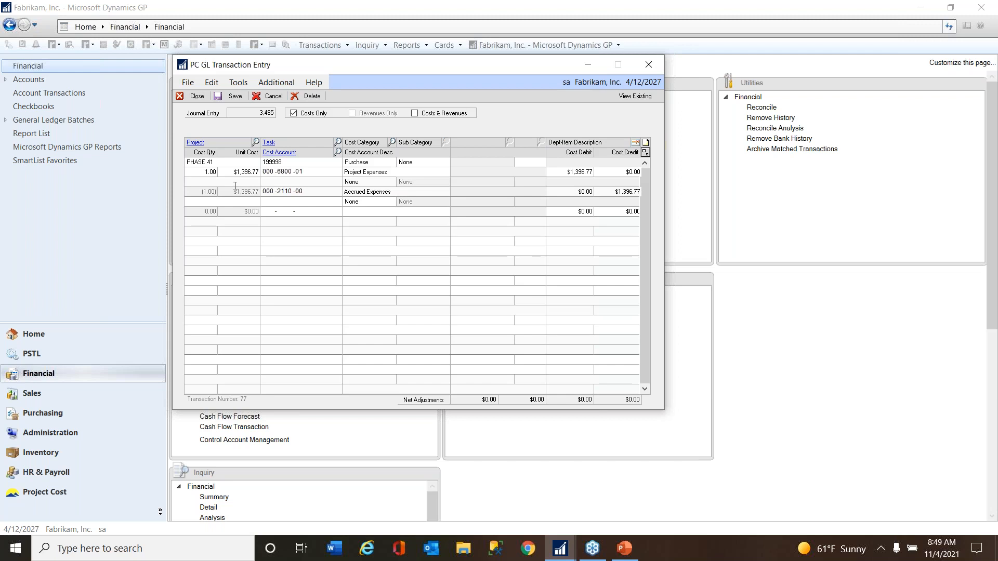
double_click(285, 192)
left_click(338, 151)
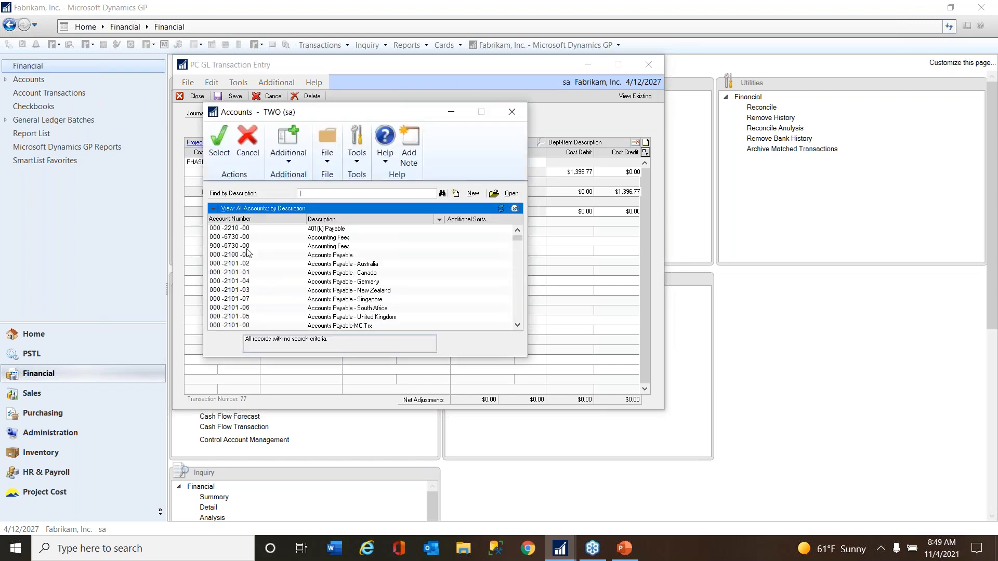
left_click(511, 112)
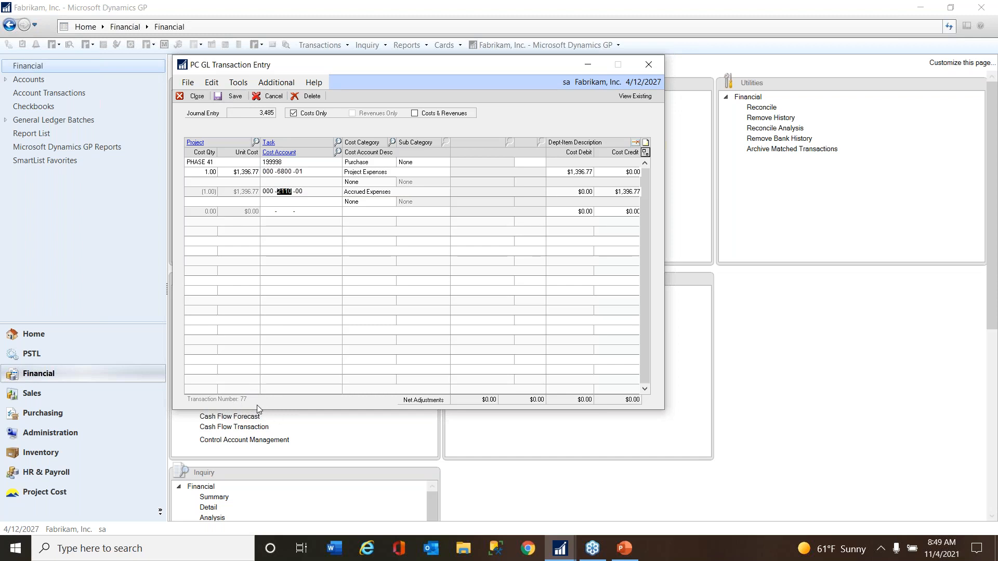
left_click(235, 97)
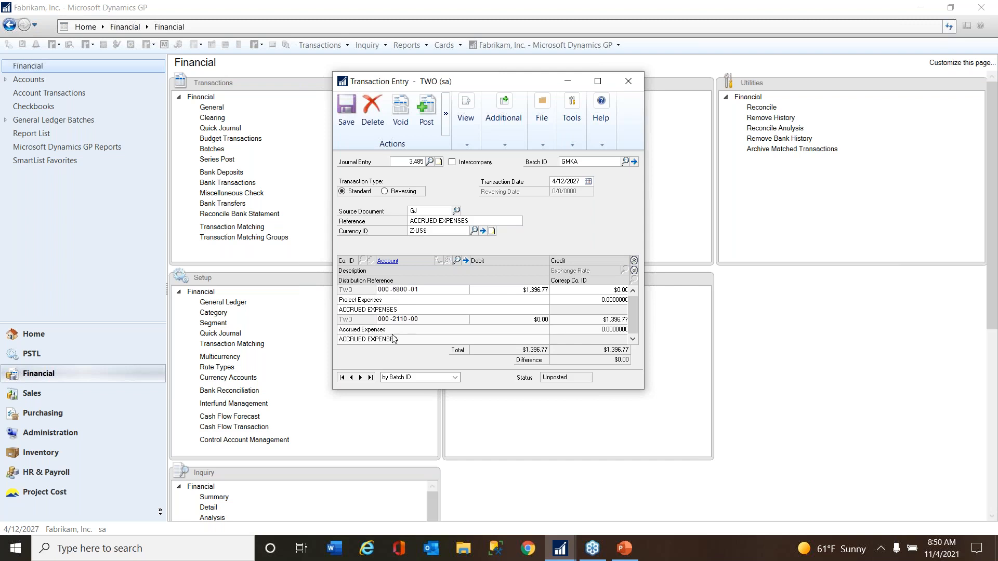
- Reopen journal 3,485's project cost details, close them, then close the journal entry window
left_click(387, 290)
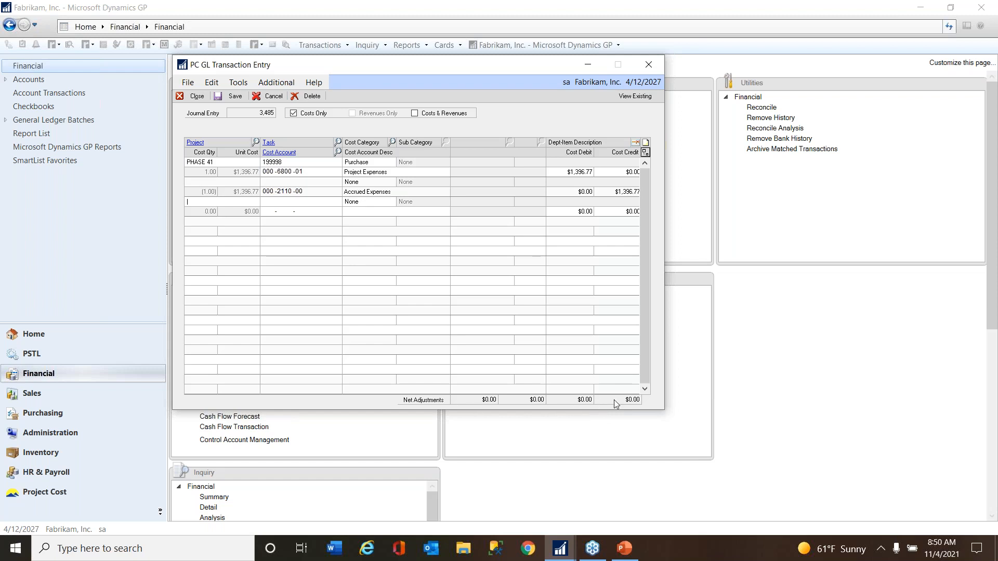
left_click(234, 97)
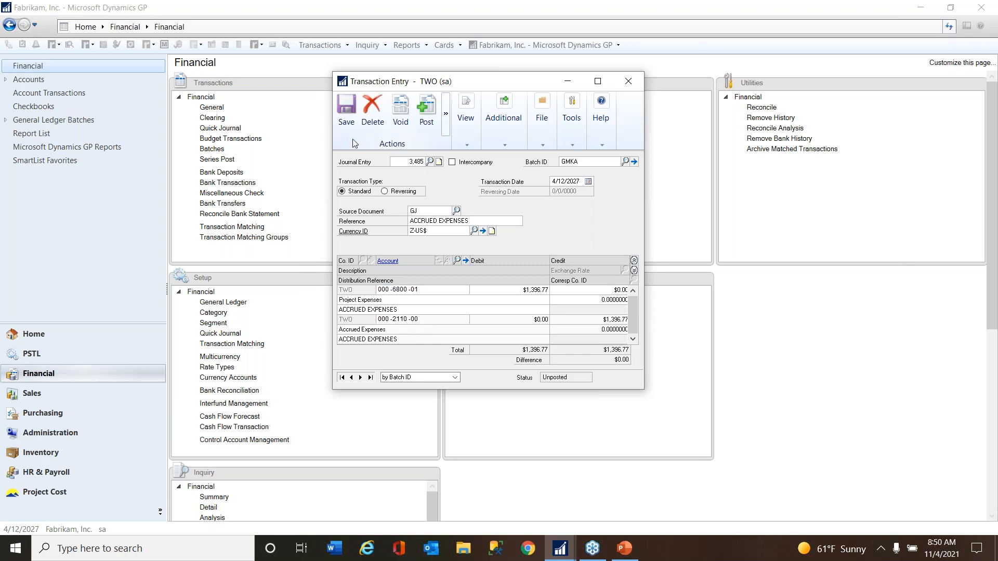
left_click(631, 87)
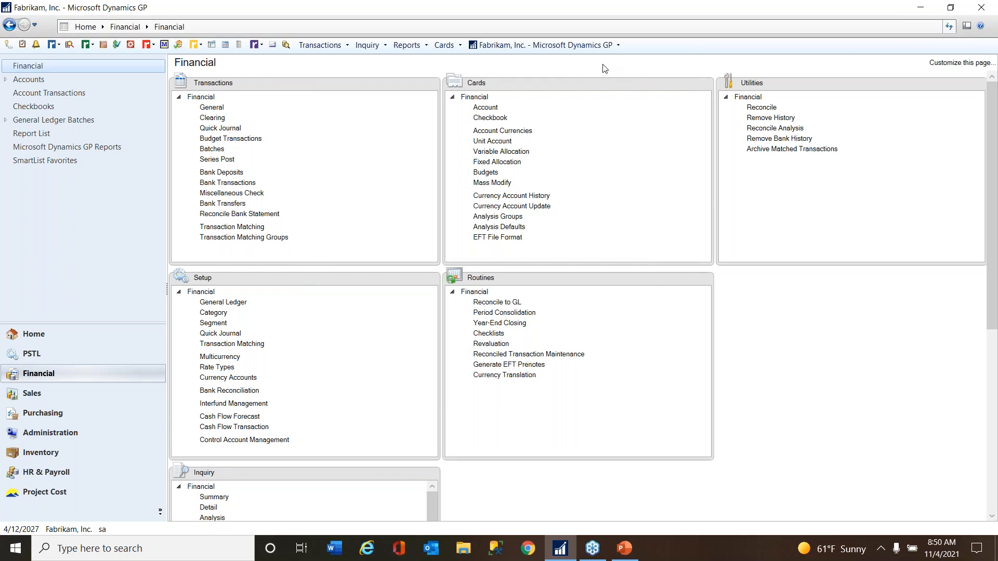
left_click(45, 492)
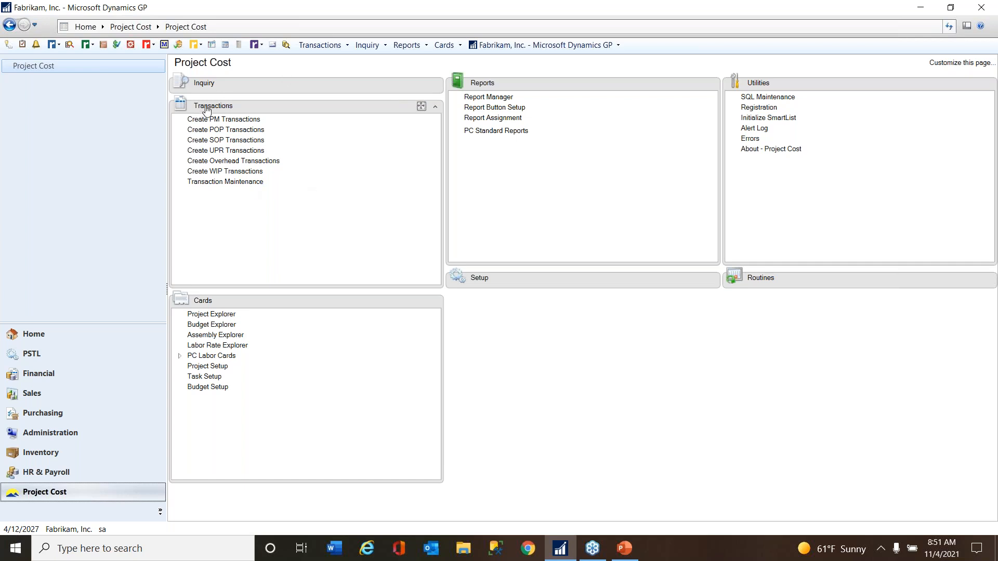
left_click(224, 182)
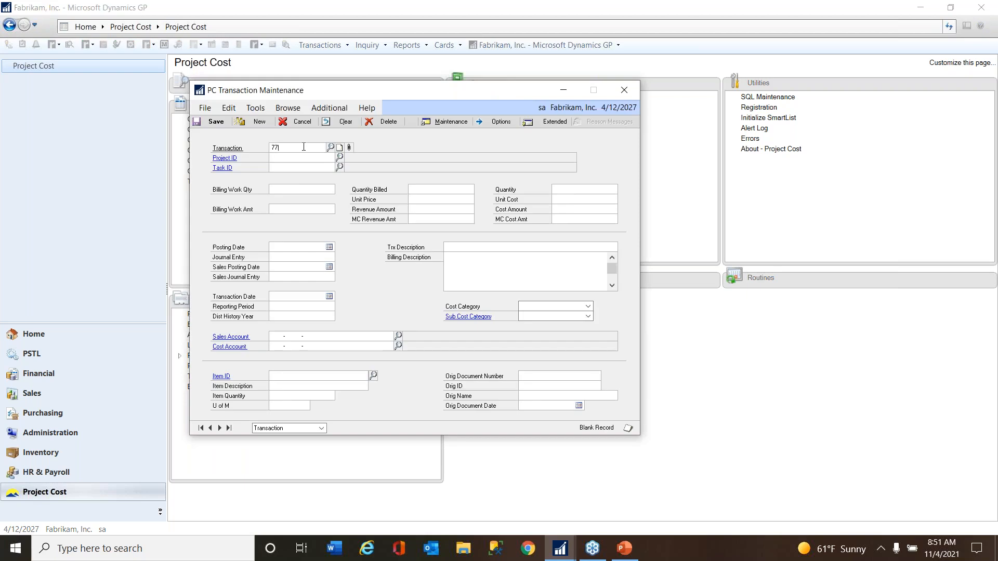
key("Tab")
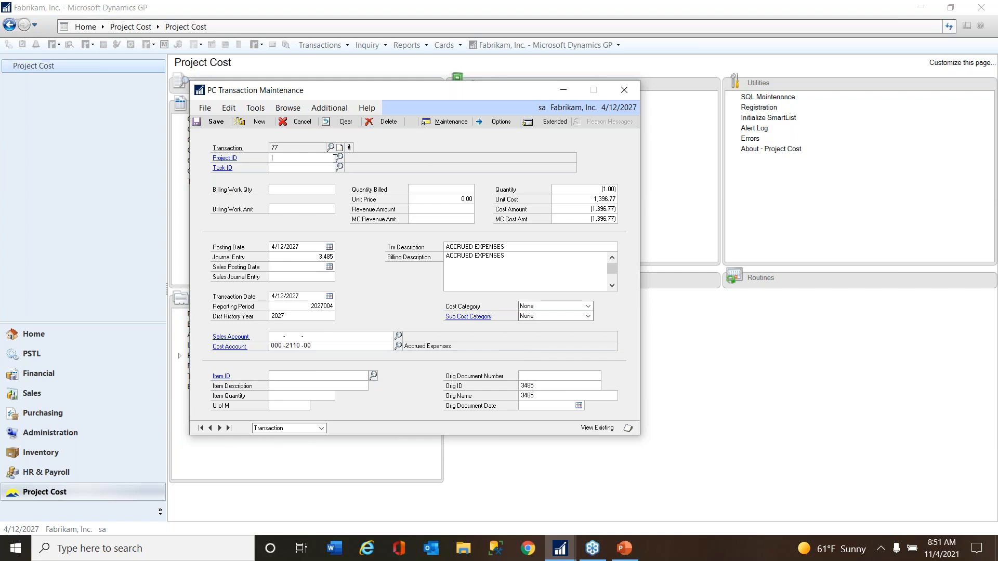
left_click(364, 127)
key("Tab")
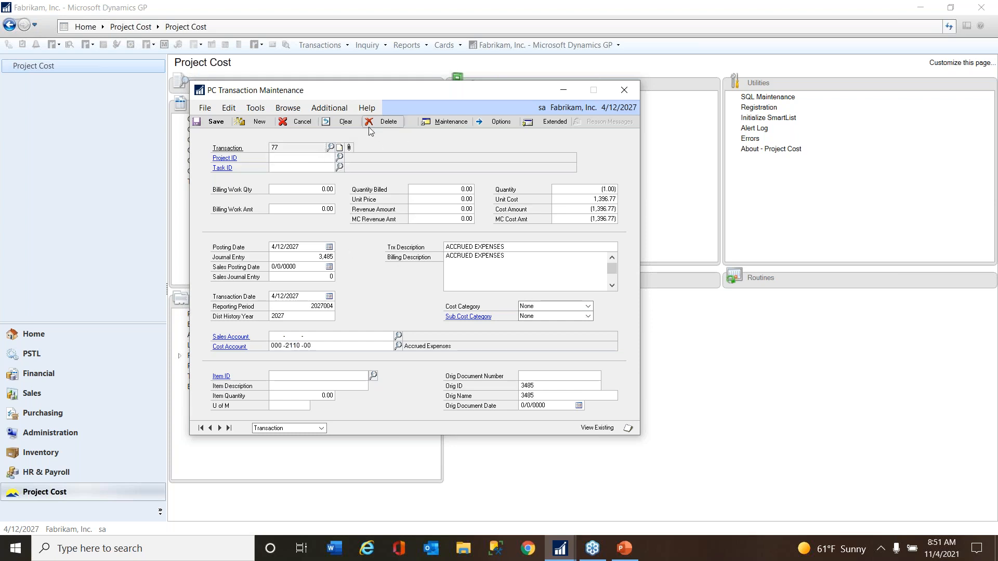
left_click(345, 122)
left_click(624, 90)
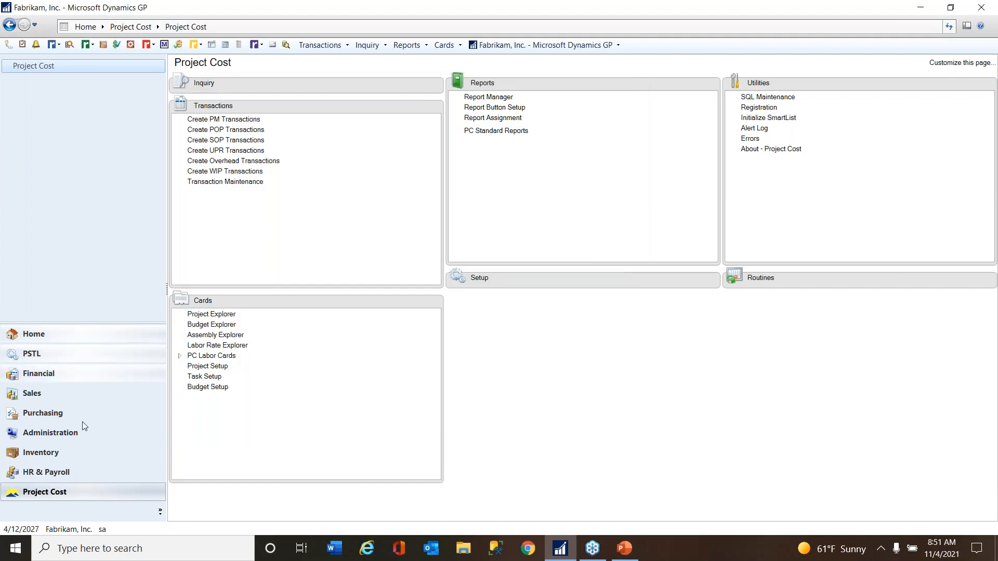
- Review journal 3,485's project cost lines, then open a blank PC Transaction Maintenance form
left_click(41, 374)
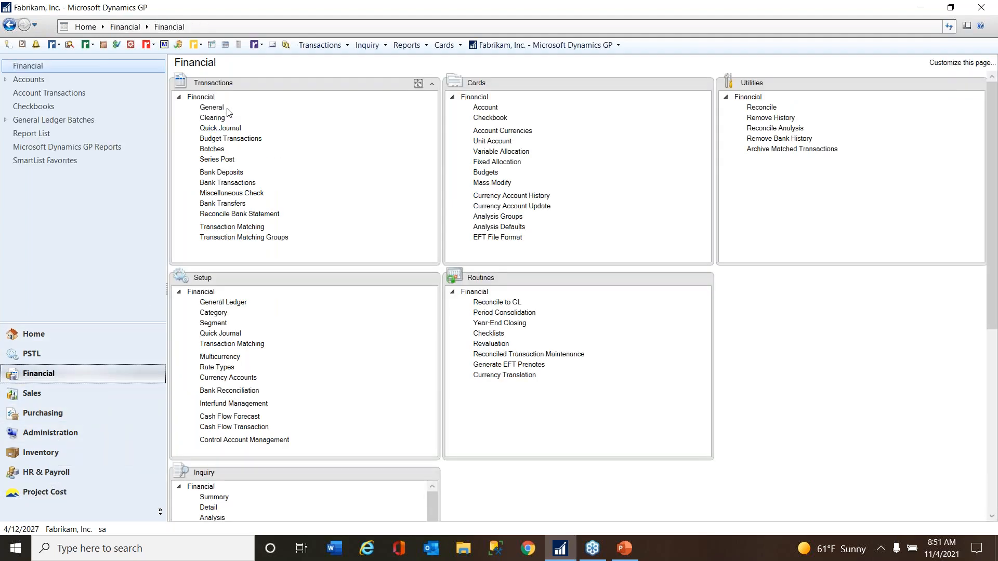
left_click(211, 107)
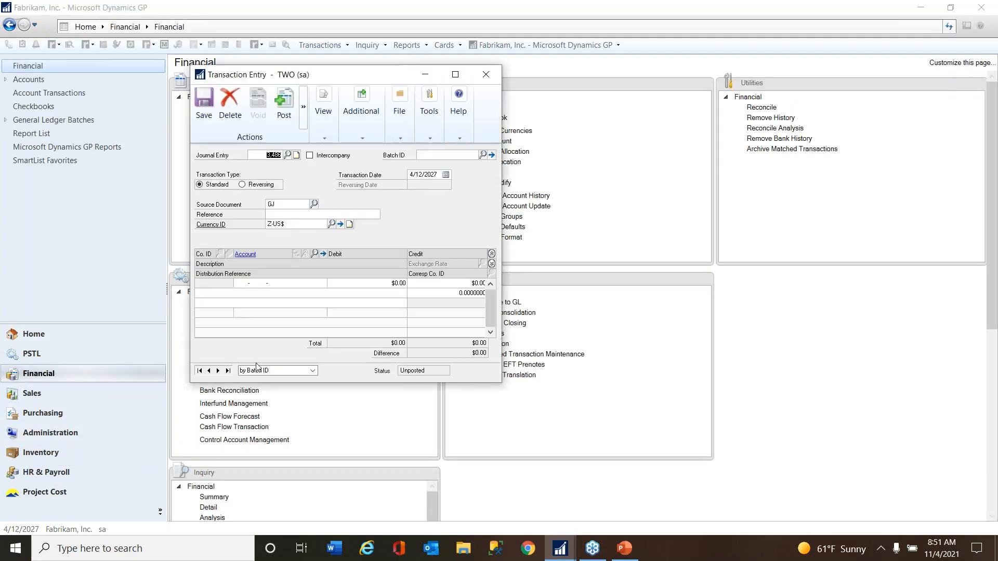
left_click(227, 370)
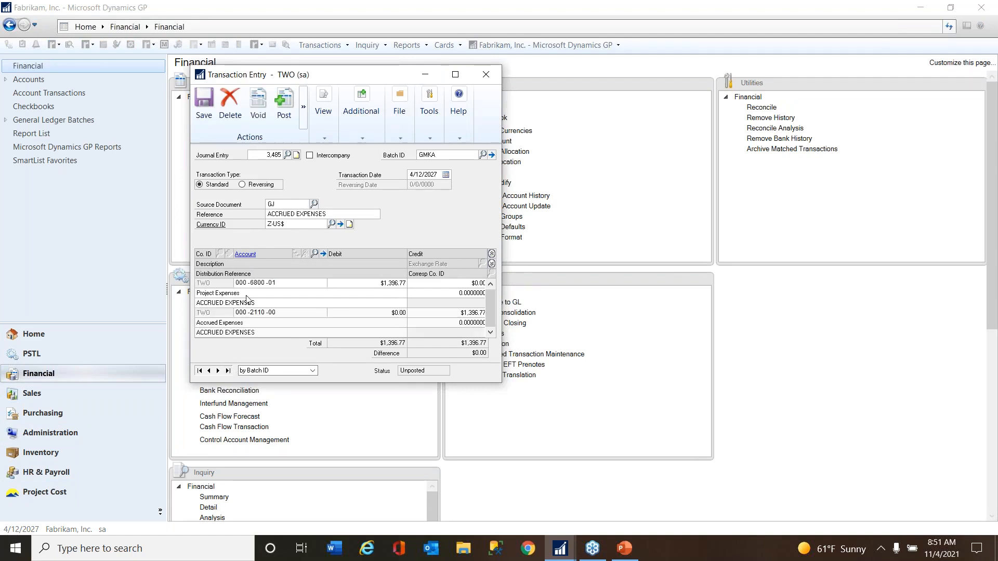
left_click(467, 290)
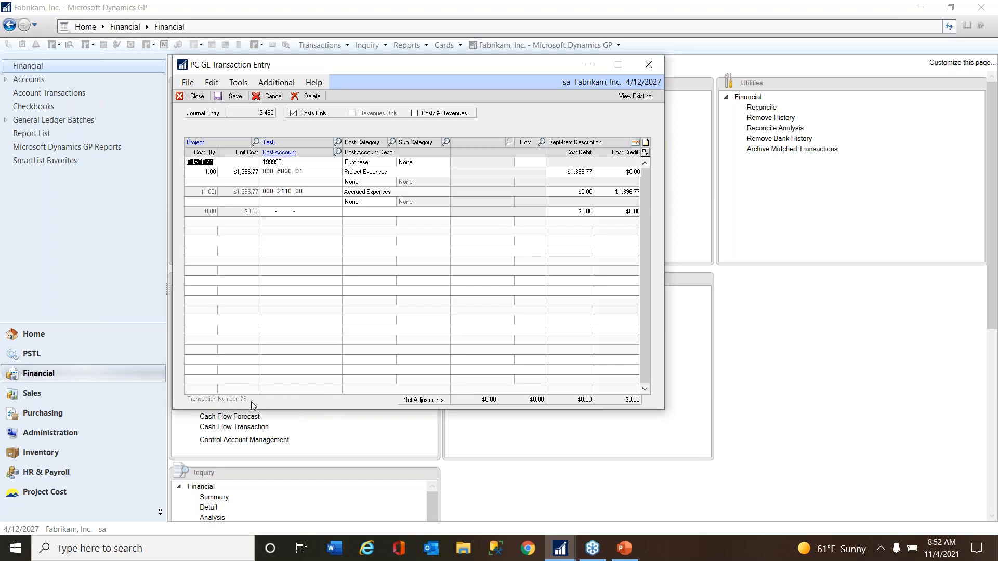
left_click(232, 96)
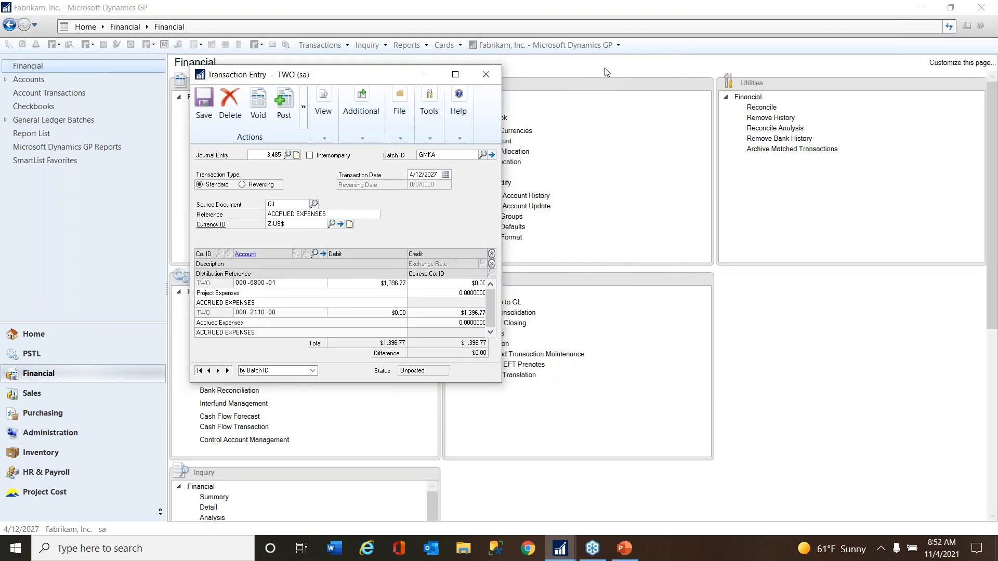
left_click(484, 78)
left_click(44, 492)
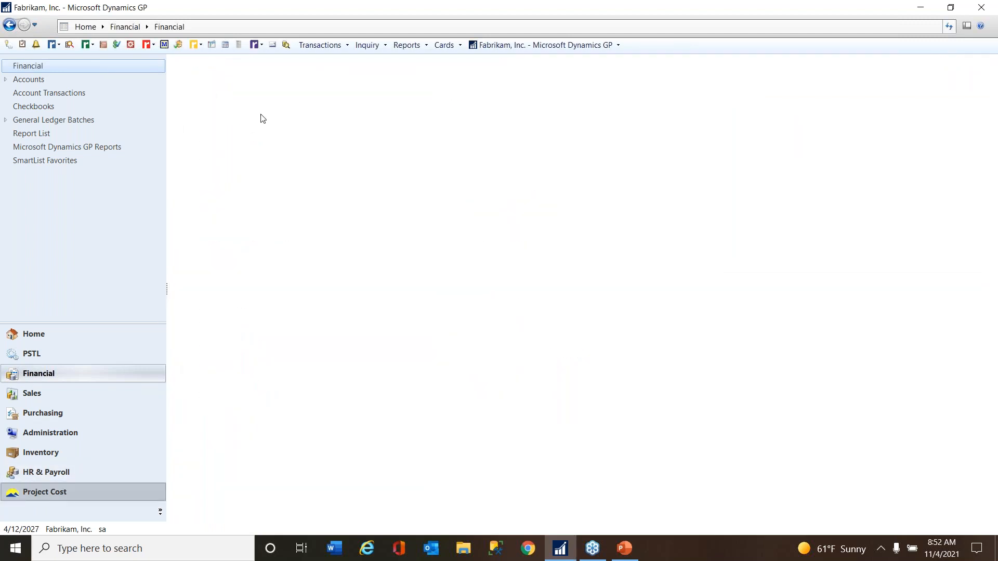
left_click(235, 182)
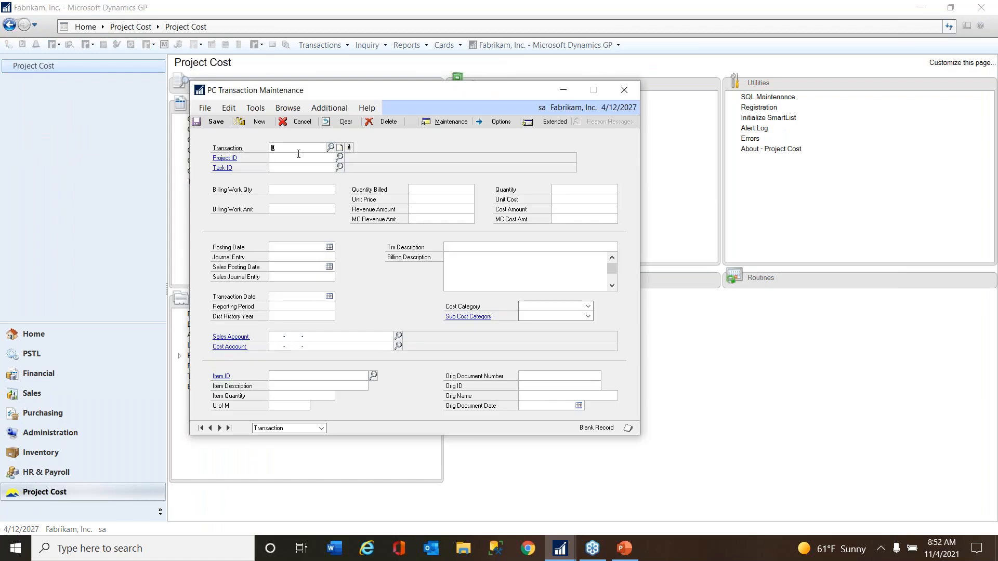
- Load transaction 76 and check its PHASE 41 task and project and its 1,396.77 unit and MC costs
type("76")
key("Tab")
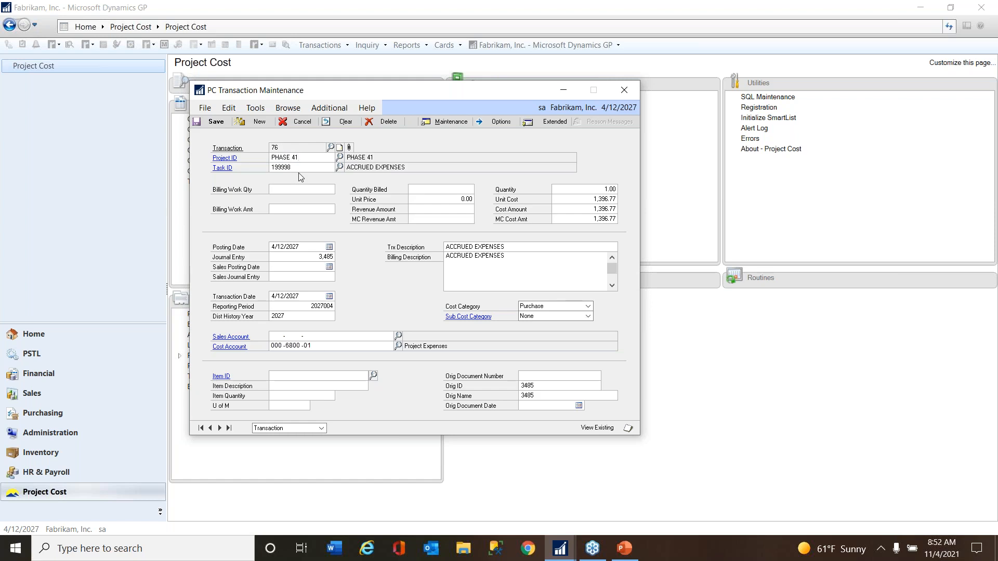
left_click(340, 167)
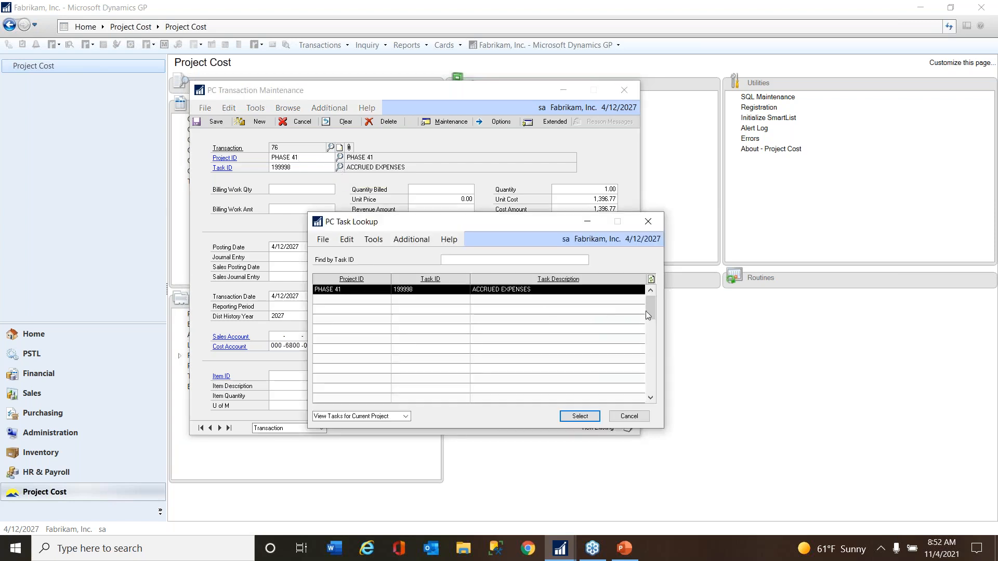
left_click(650, 291)
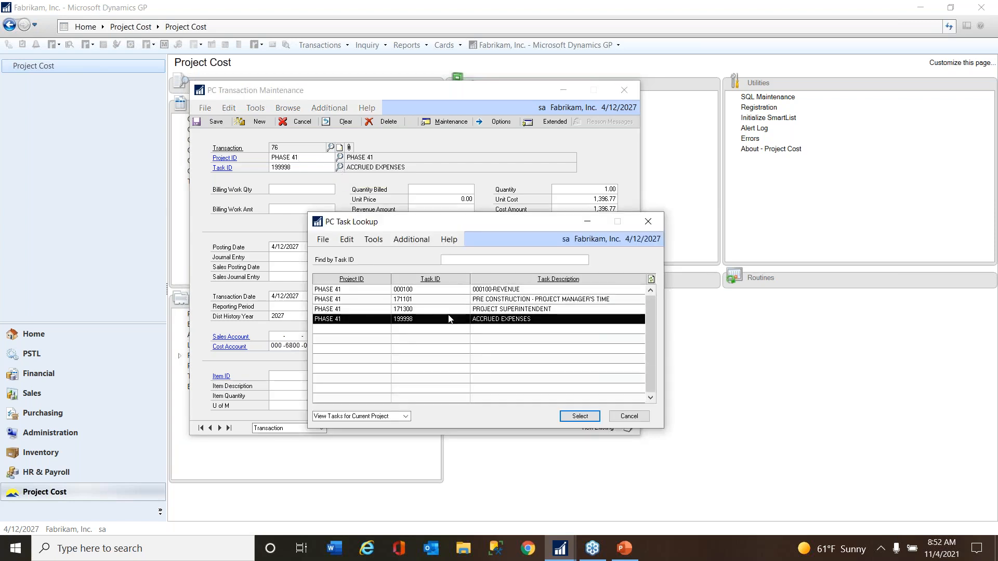
left_click_drag(415, 223, 500, 172)
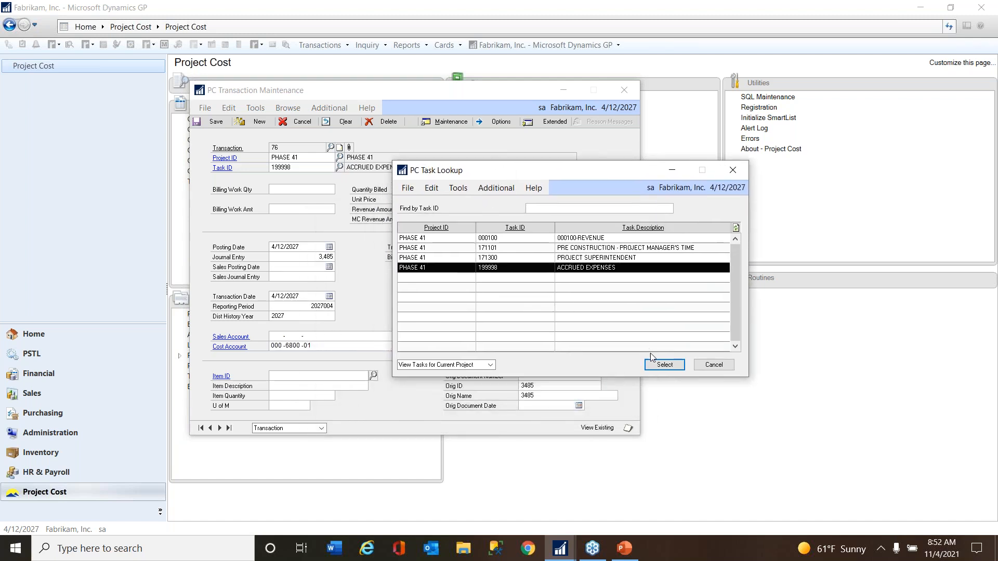
left_click(713, 366)
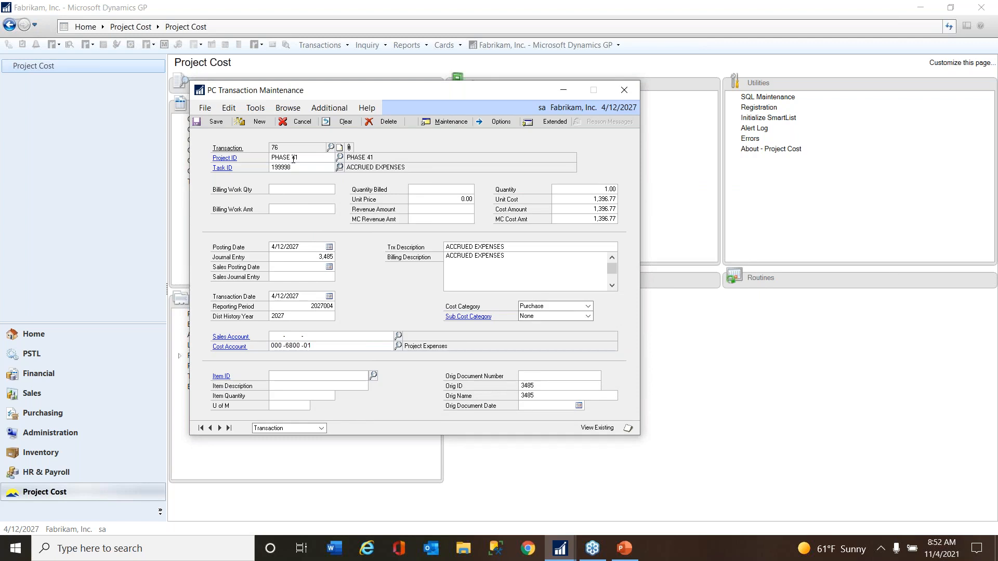
left_click(339, 157)
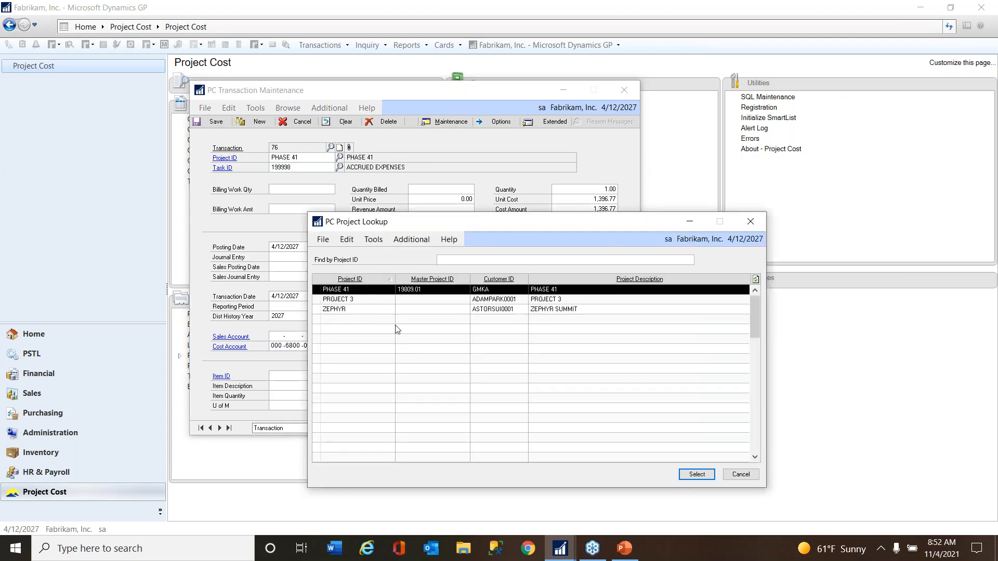
left_click(740, 474)
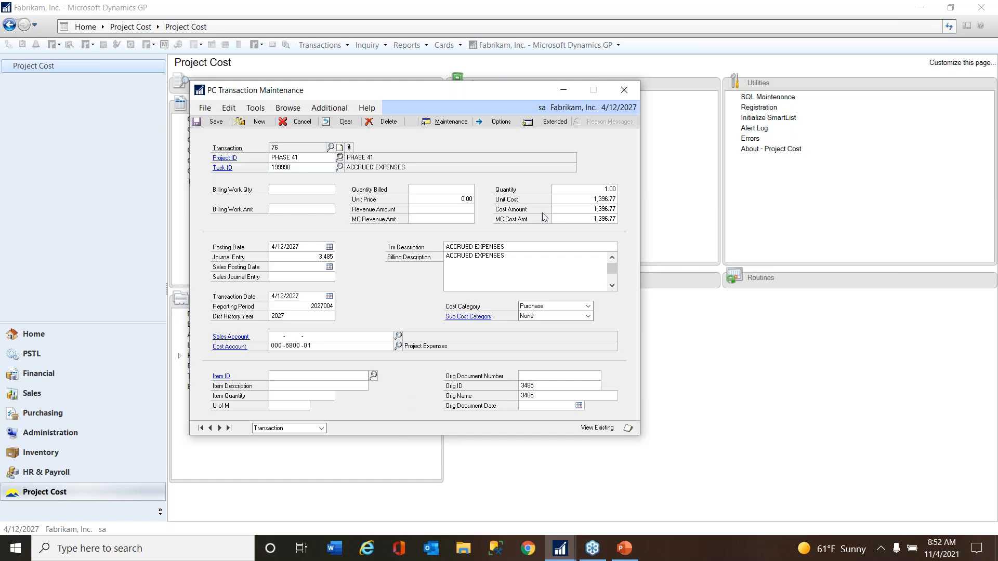
left_click(604, 201)
left_click(598, 220)
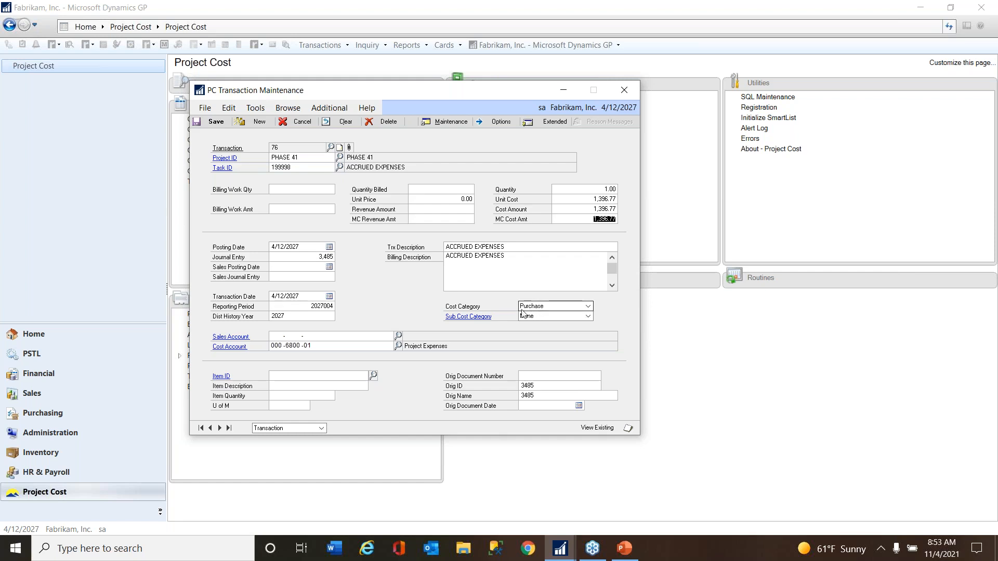
- Close transaction 76 and open Transaction Audit from the expanded Audit routines
left_click(624, 90)
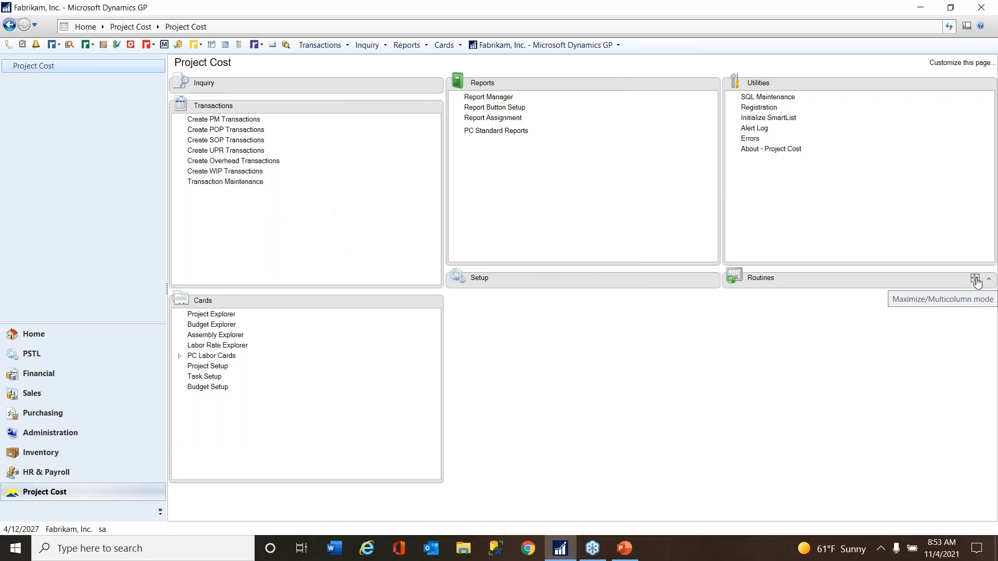
left_click(975, 280)
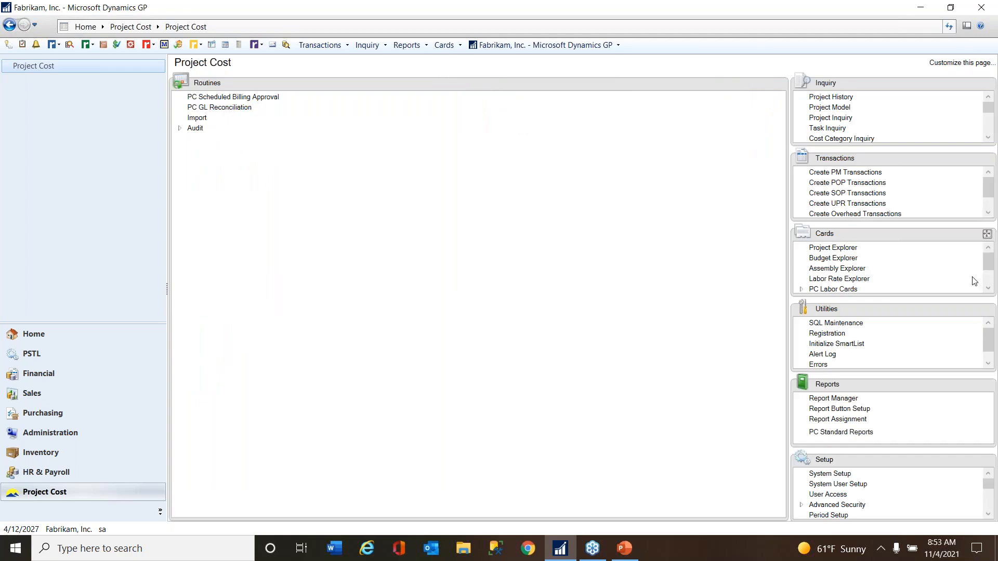
left_click(179, 129)
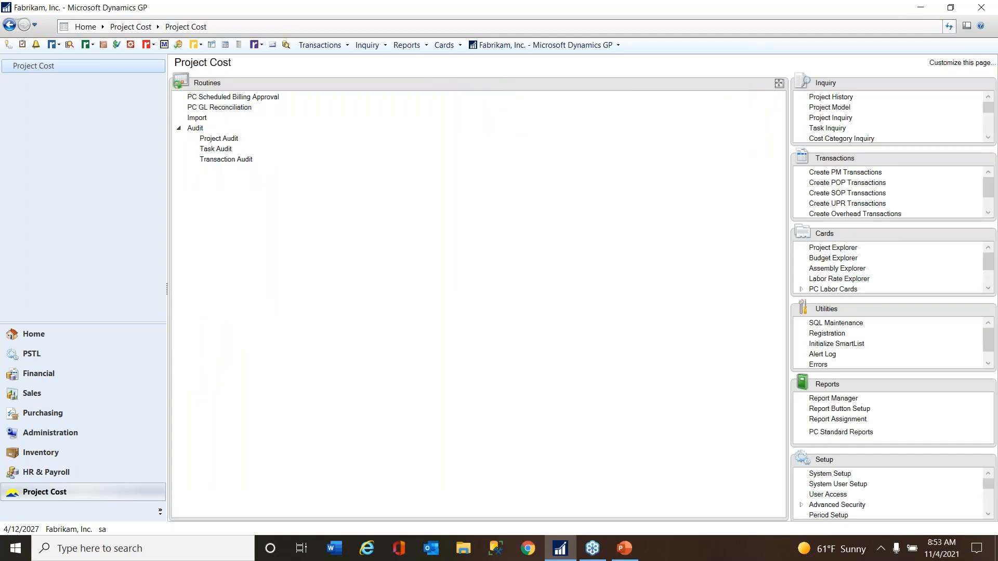
left_click(231, 159)
- Load the audit history for transaction 76 and inspect its ADD and CURR records
left_click(308, 157)
type("76")
key("Tab")
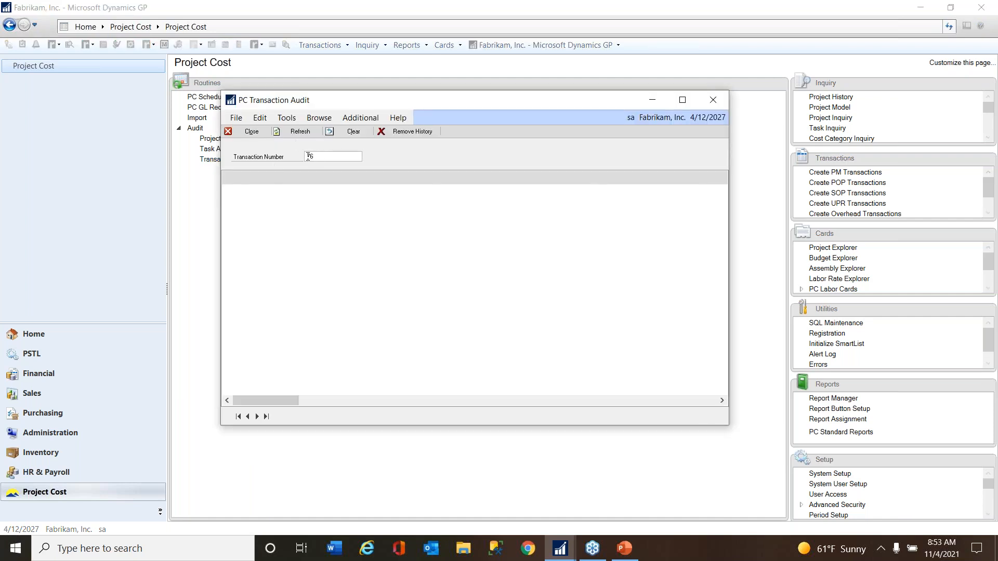
left_click(284, 196)
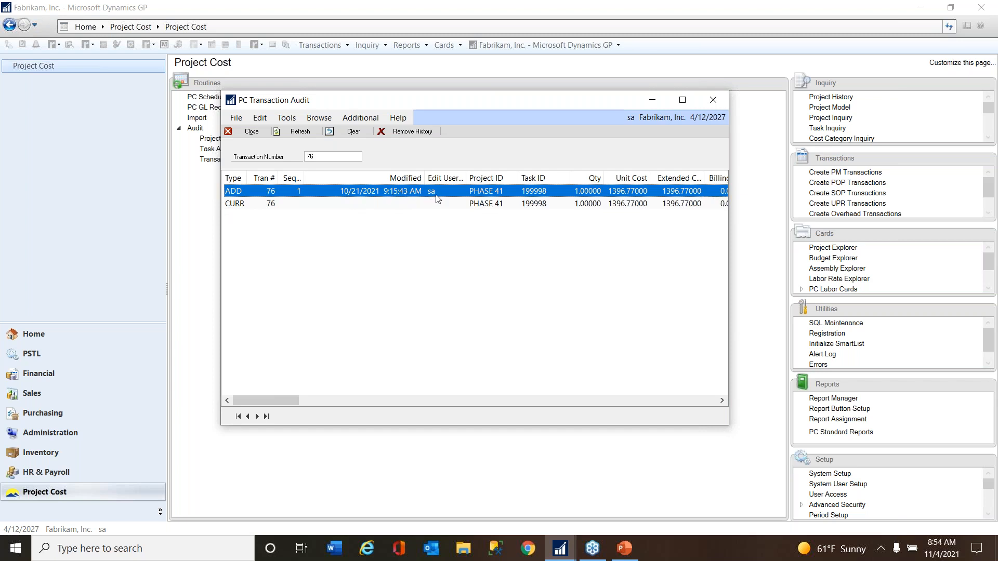
left_click(354, 207)
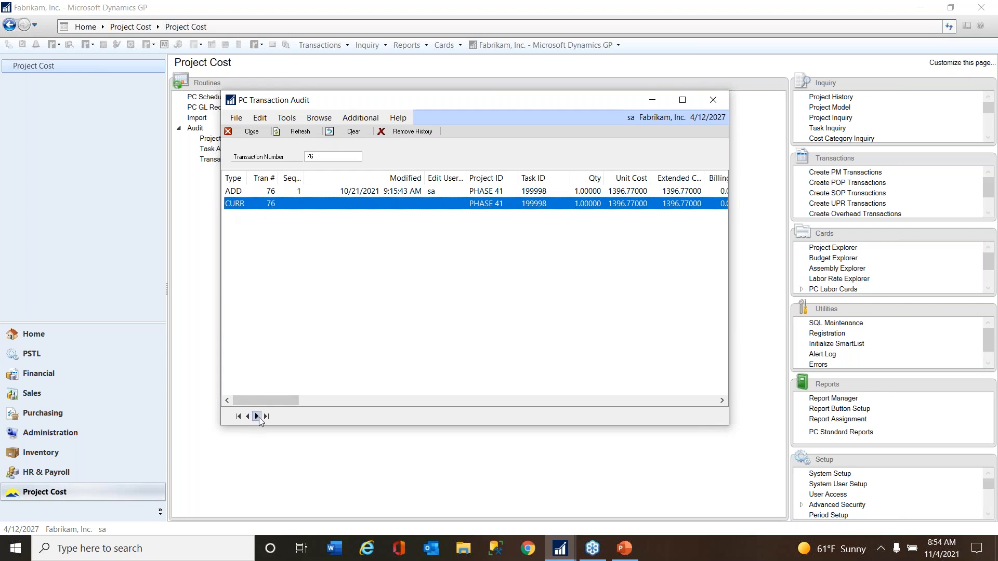
- Step through transaction 15's ADD, change and CURR audit records, then close the audit window
left_click(237, 416)
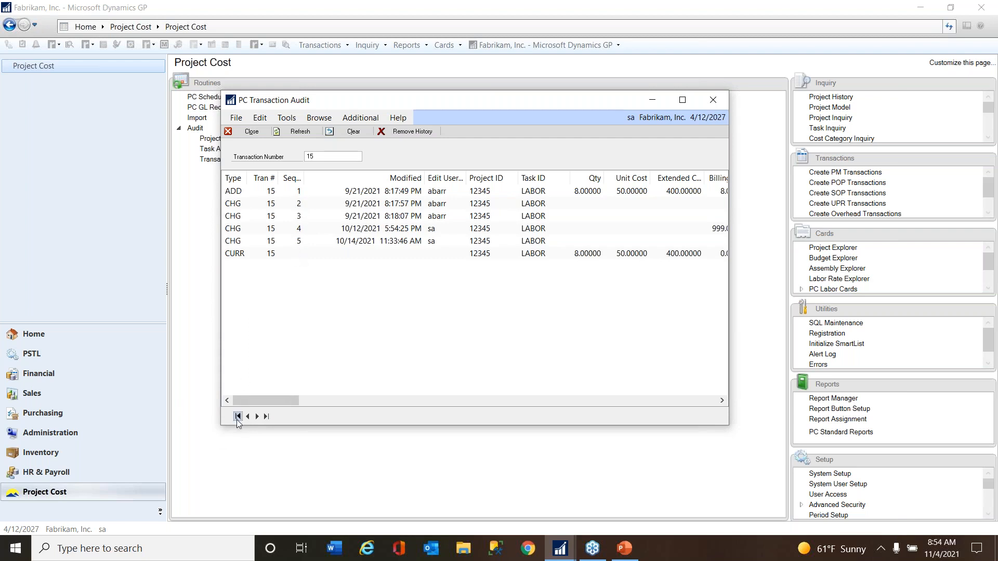
left_click(247, 191)
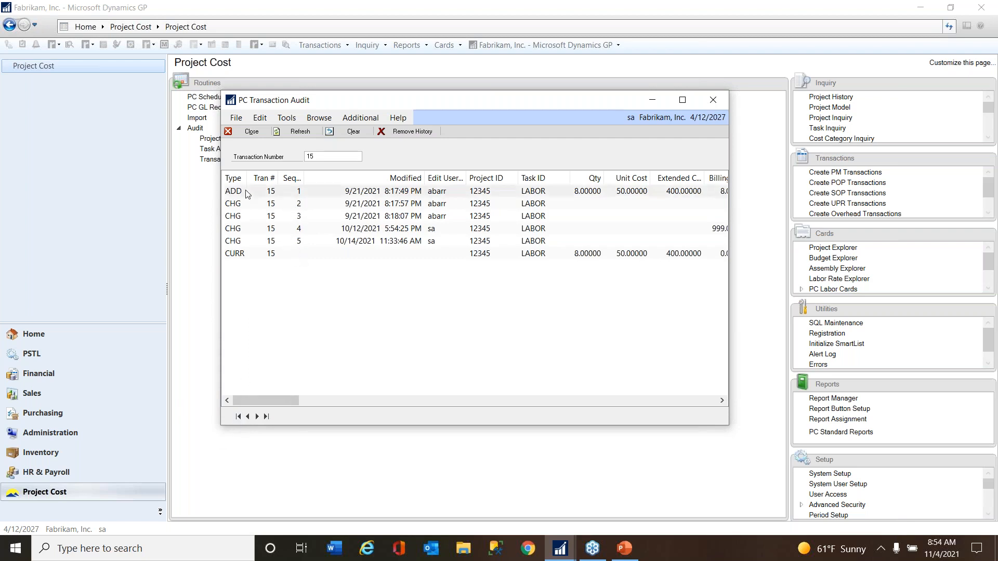
left_click(390, 207)
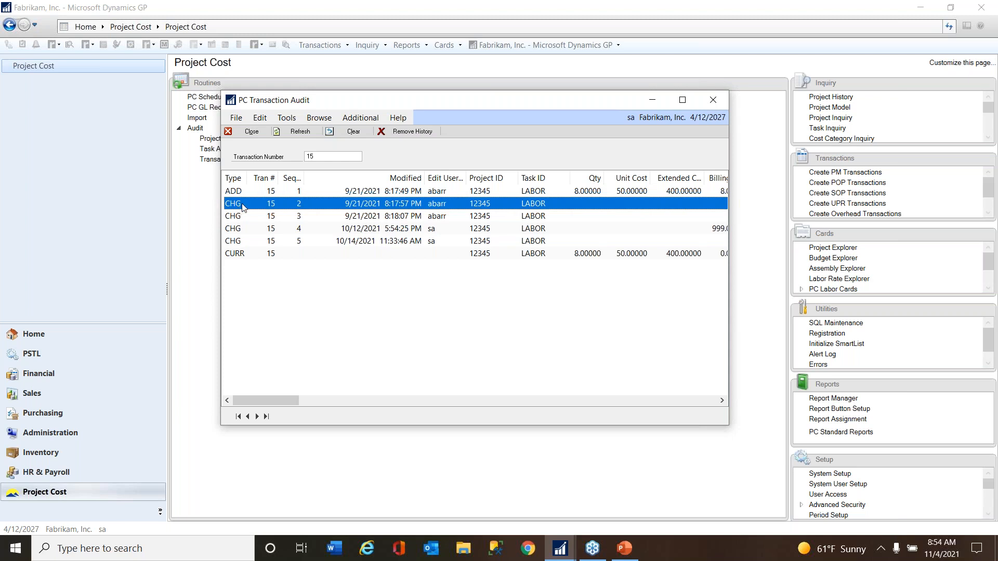
left_click(375, 219)
left_click(375, 230)
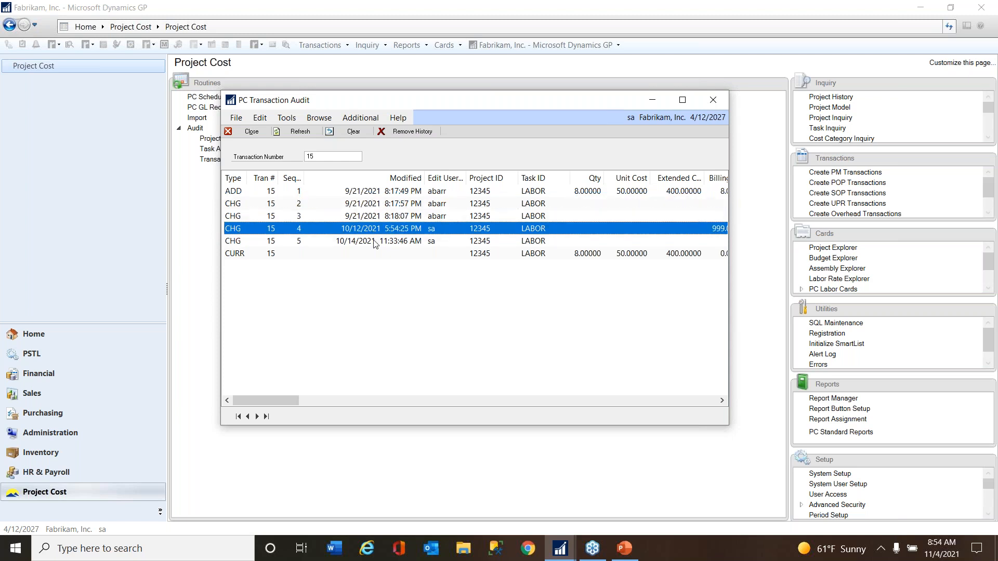
left_click(374, 243)
left_click(318, 257)
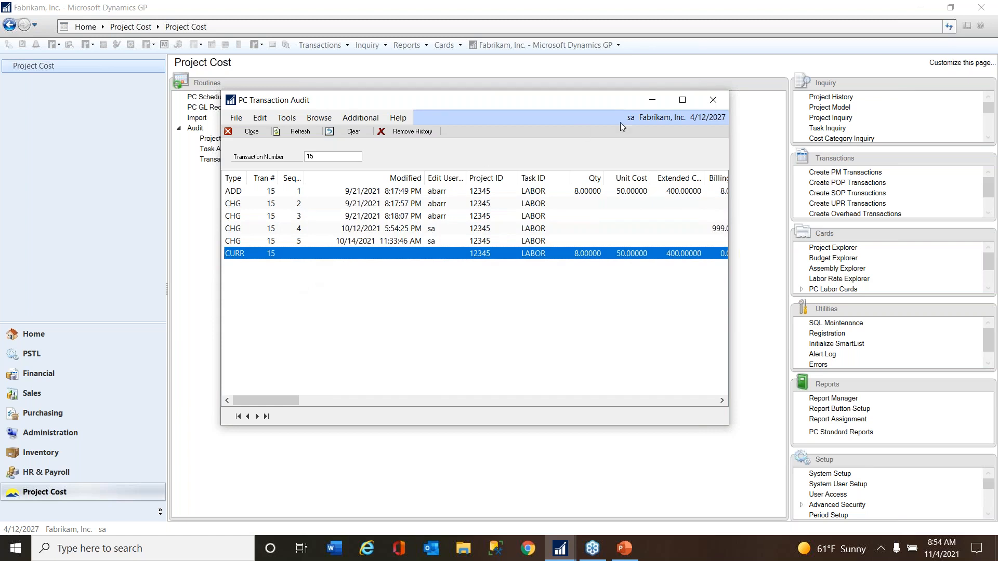
left_click(712, 100)
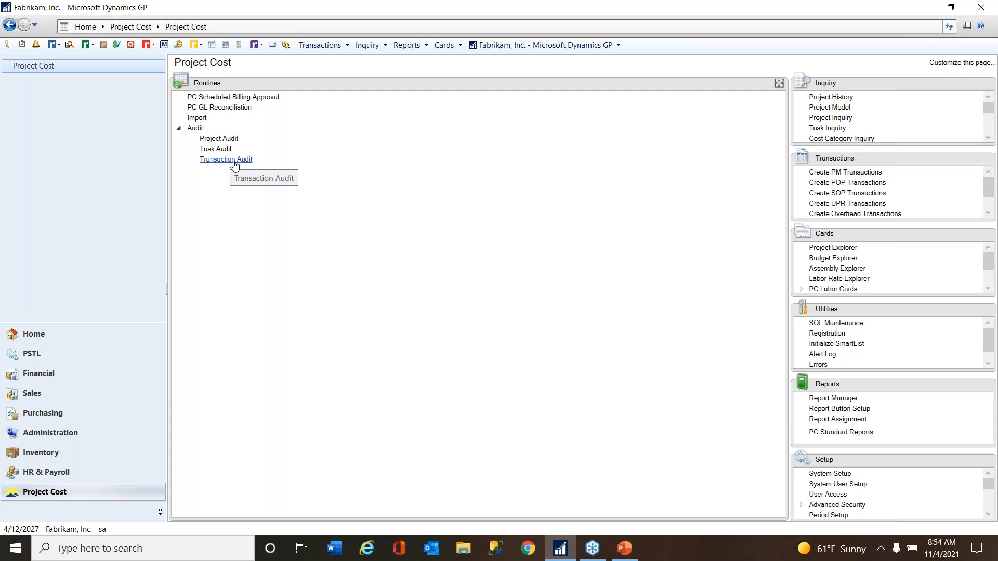
- Run the saved ProjectCost PC Transaction Audit SmartList, view its 231 entries, then close SmartList
left_click(779, 83)
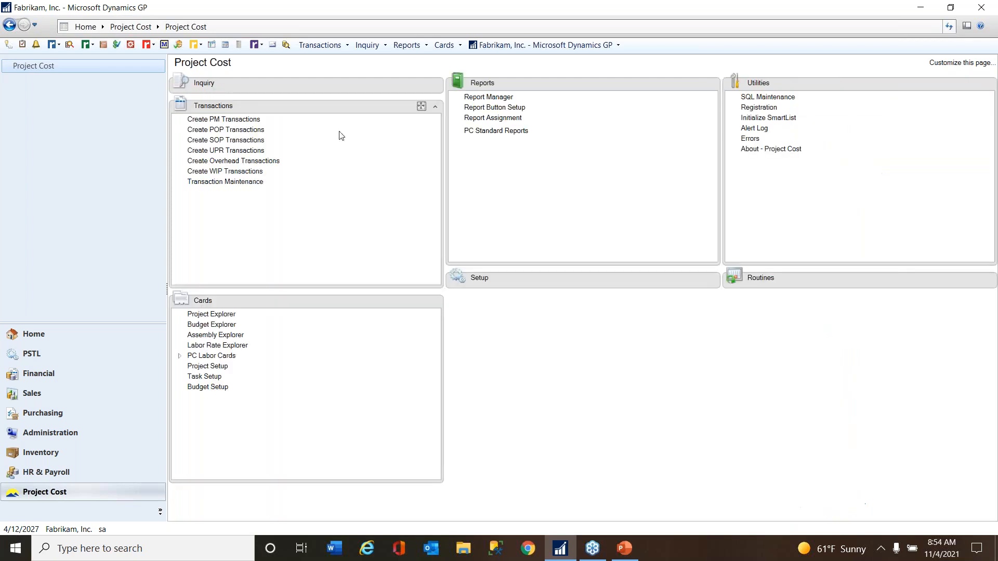
left_click(9, 45)
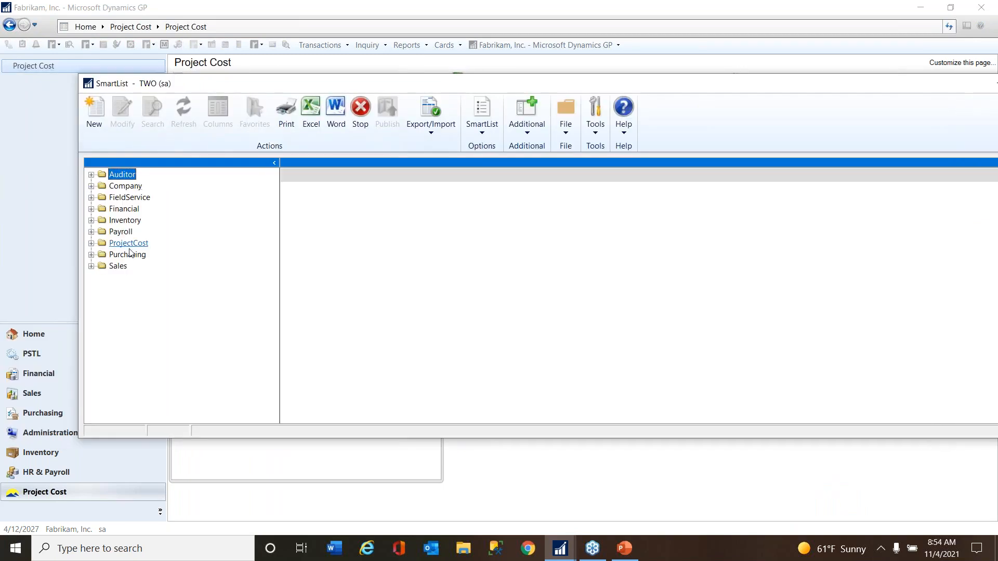
left_click(91, 243)
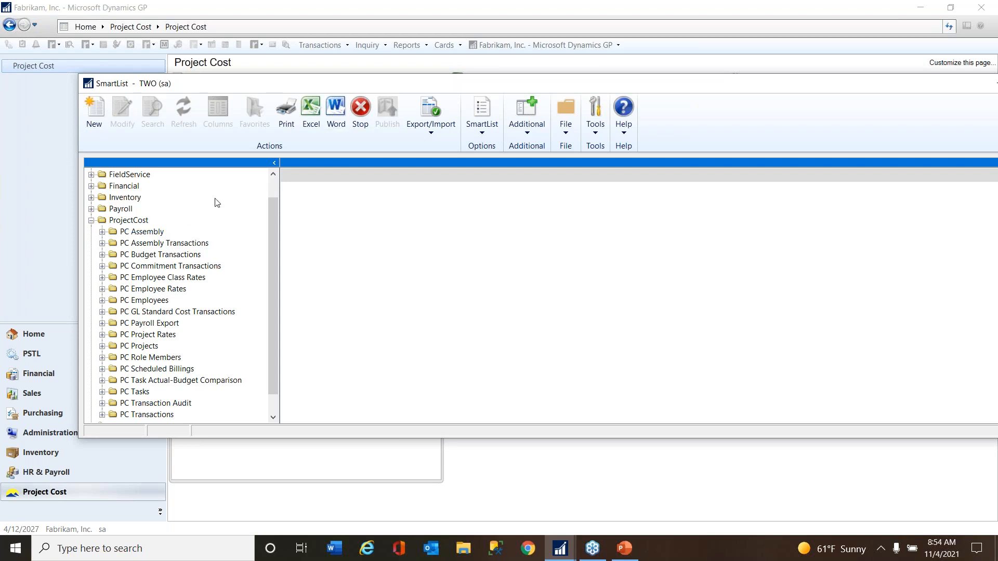
double_click(120, 406)
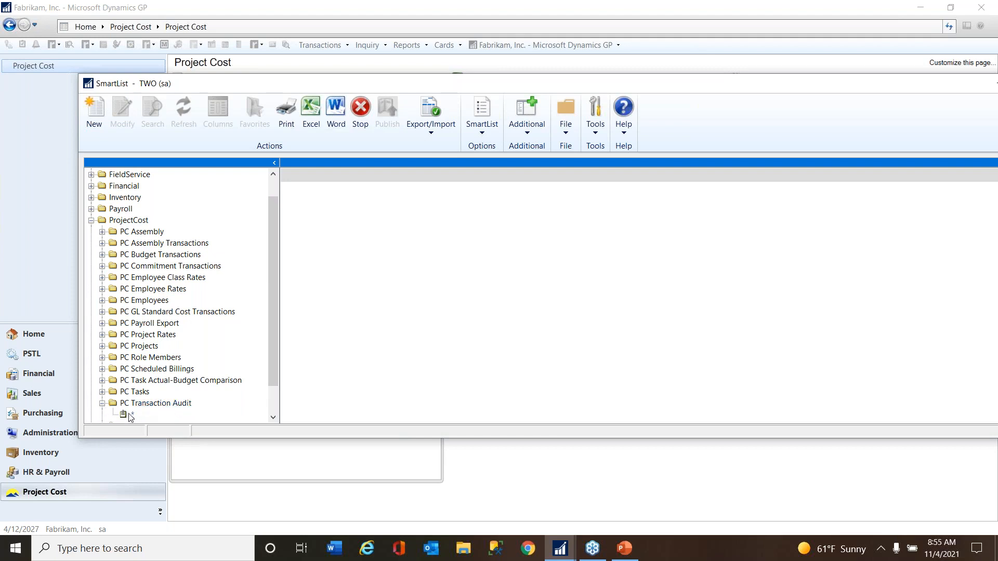
left_click(130, 415)
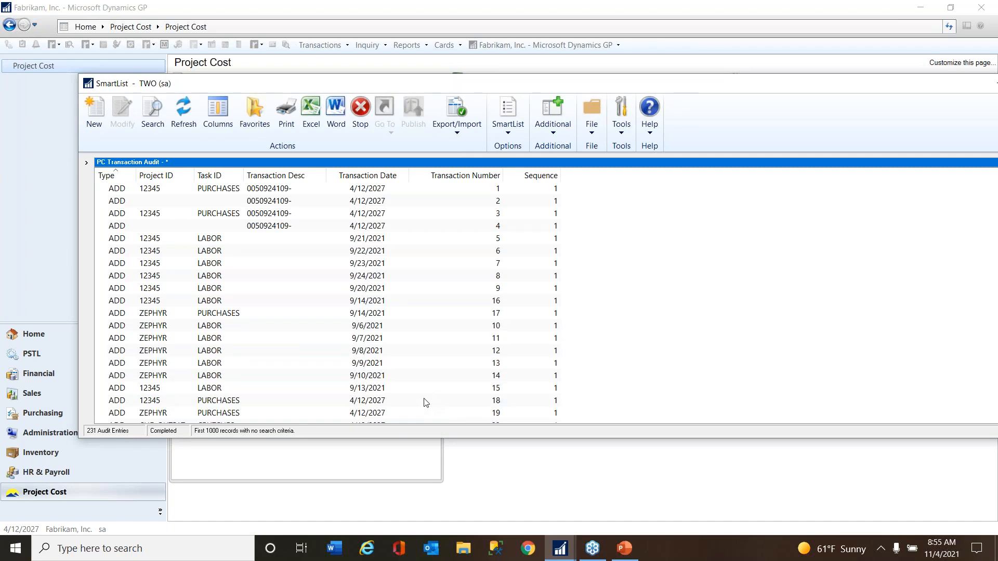
left_click(87, 162)
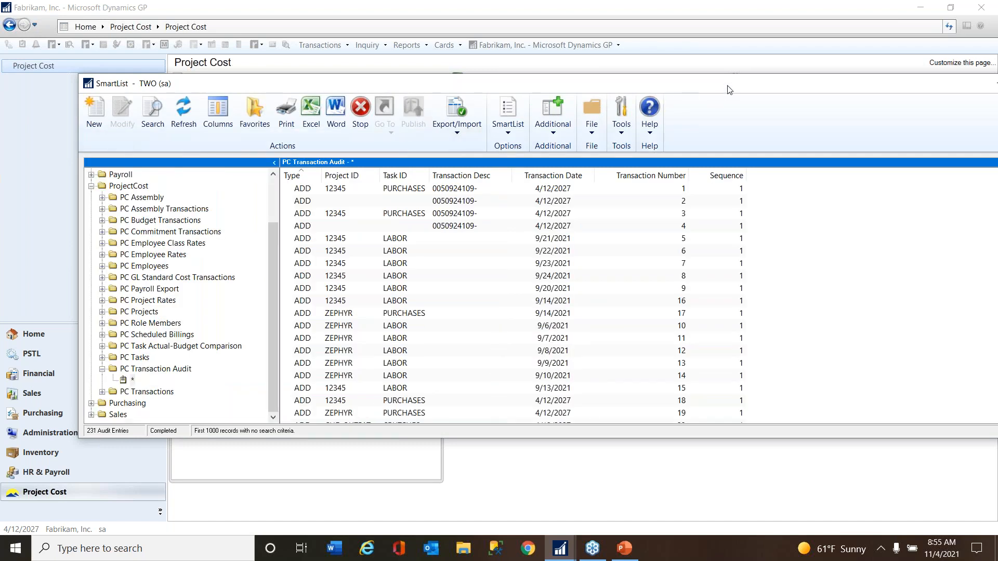
left_click_drag(707, 91, 557, 91)
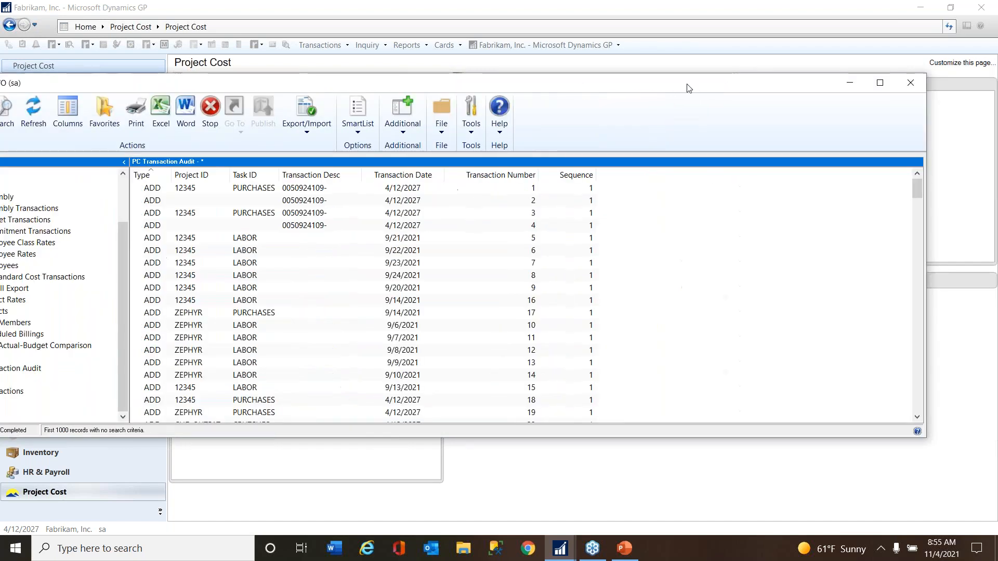
left_click(910, 83)
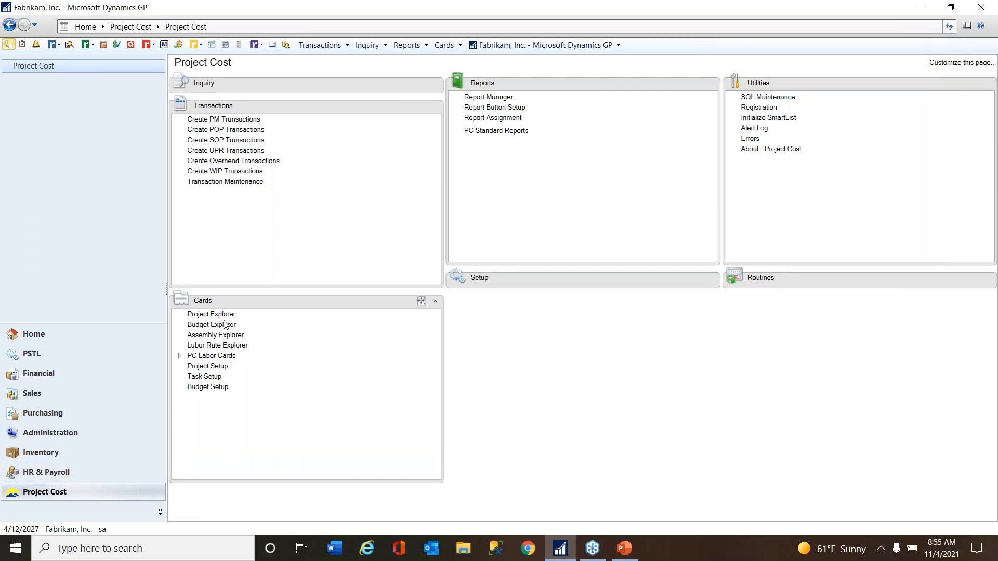
- In Budget Explorer, expand COLOCATE > F22-INO-001 > PURCHASES and select task H1234
left_click_drag(243, 302, 248, 101)
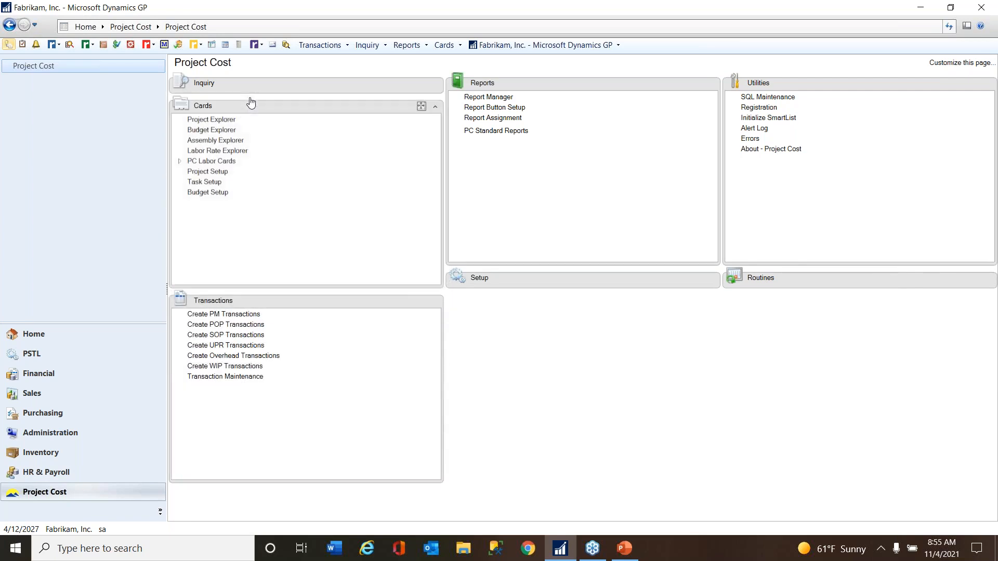
left_click(210, 132)
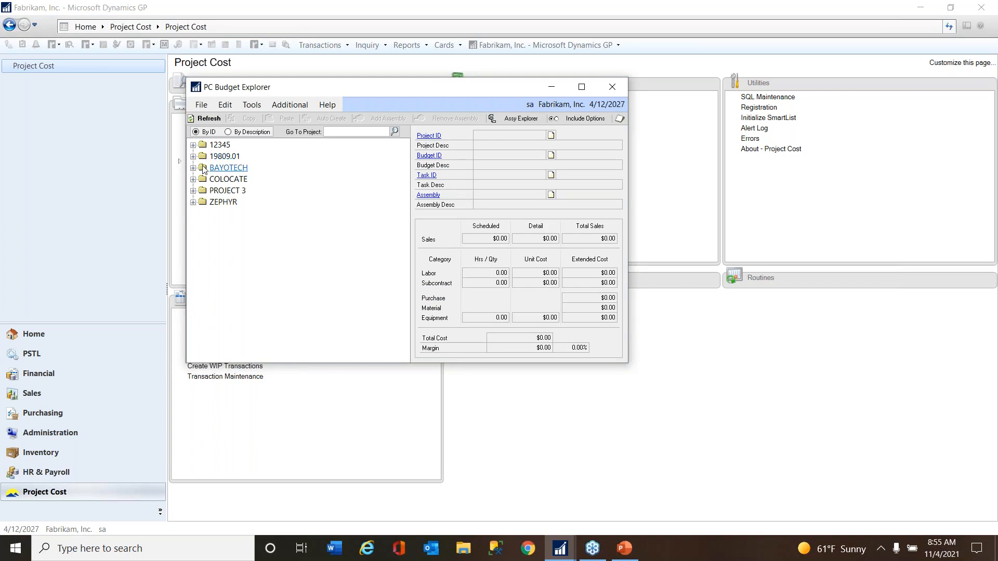
left_click(193, 179)
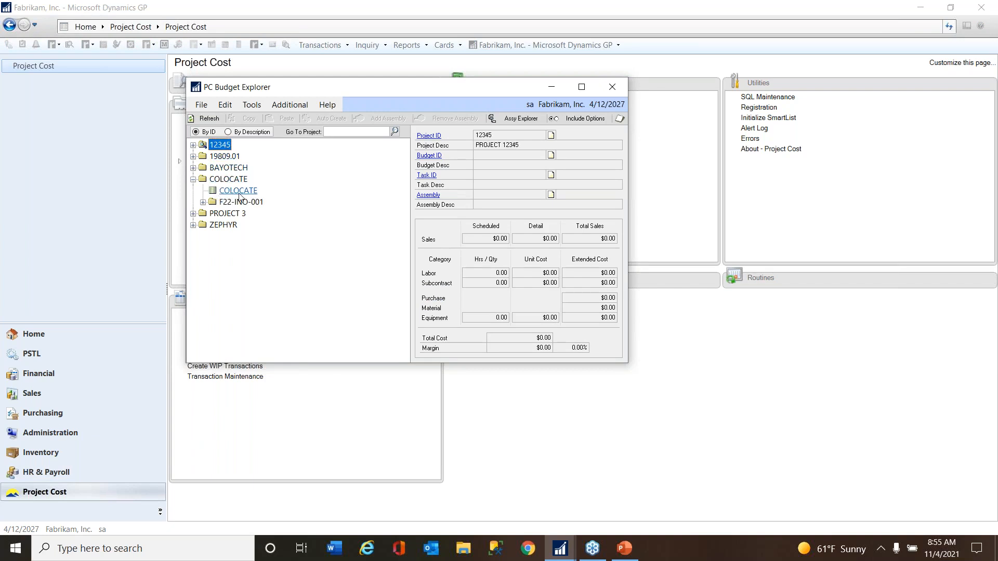
left_click(203, 202)
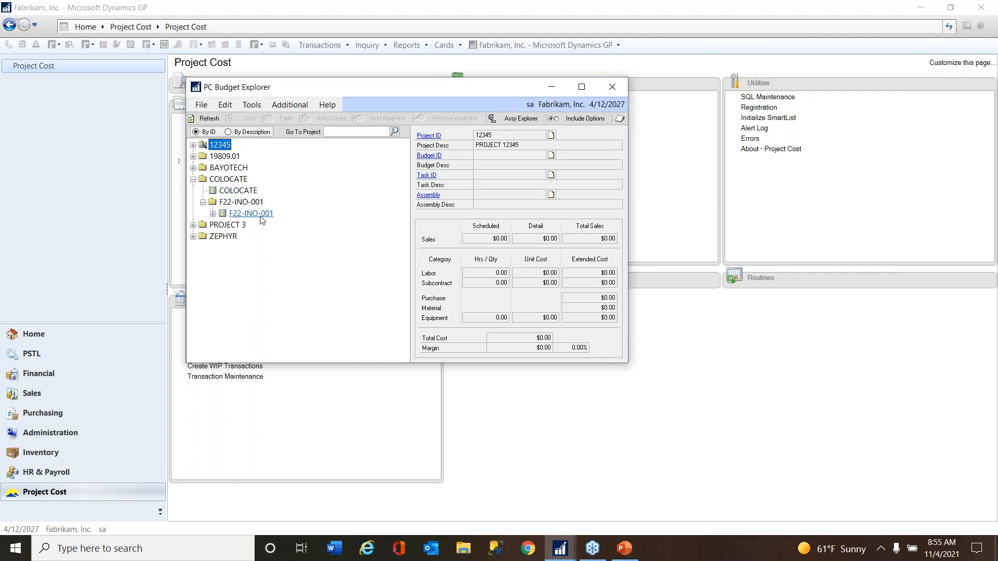
left_click(213, 213)
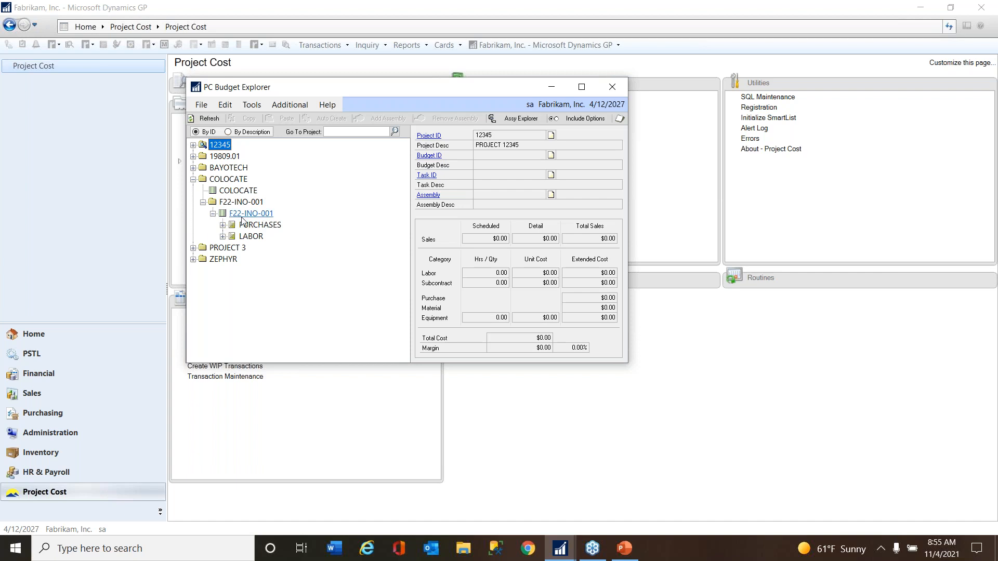
left_click(222, 225)
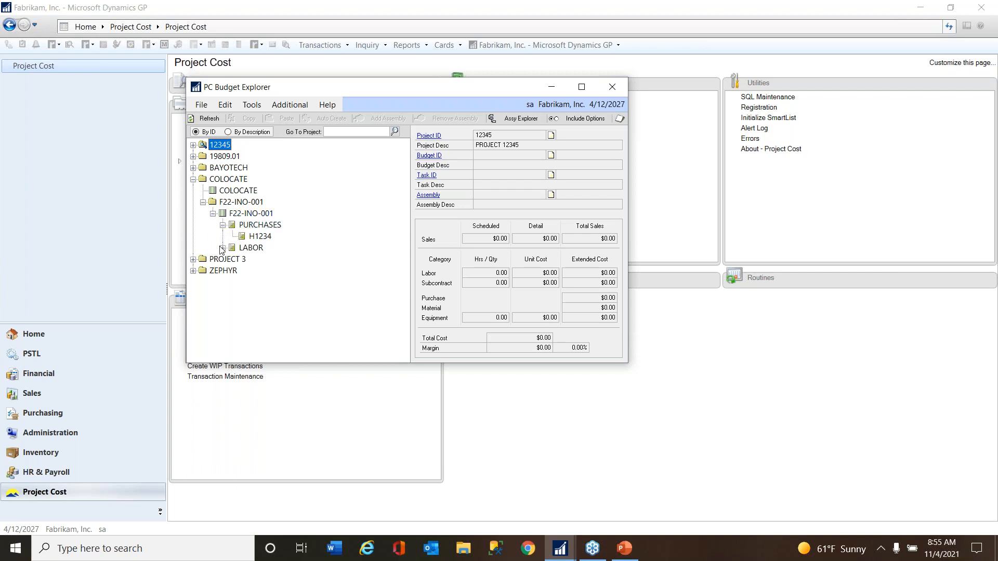
left_click(223, 249)
left_click(260, 237)
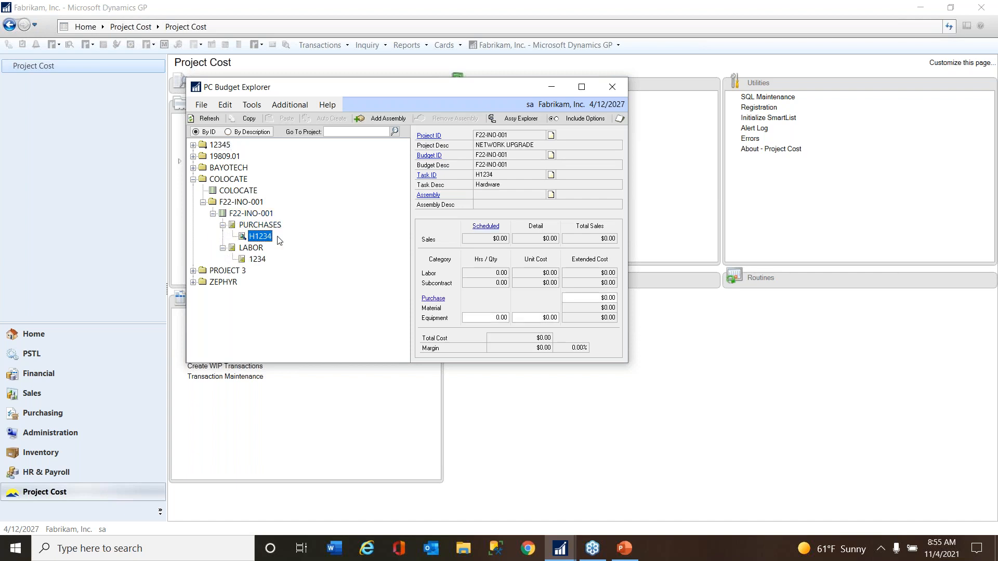
- Enter a 50,000.00 purchase extended cost for H1234
left_click(607, 298)
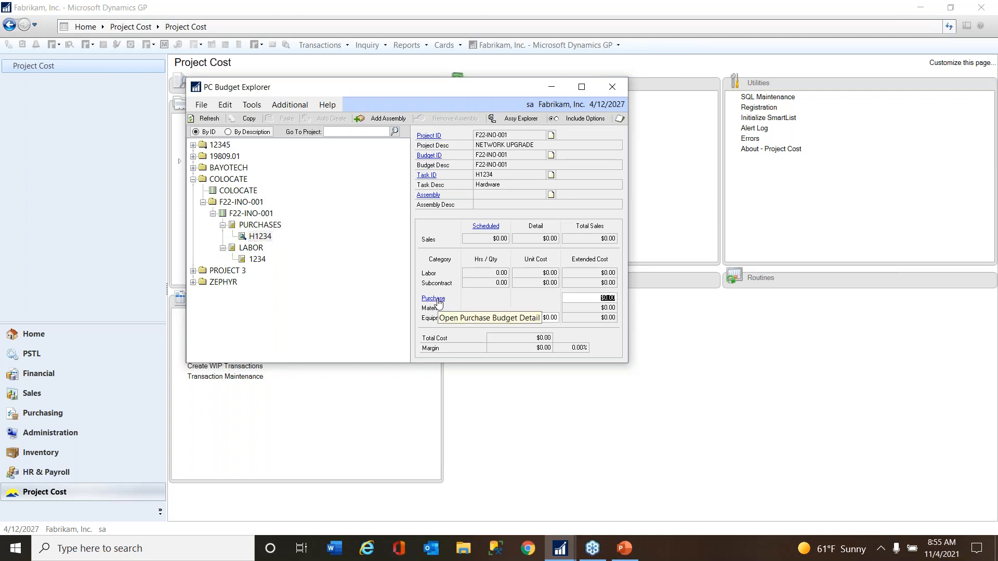
type("0.05")
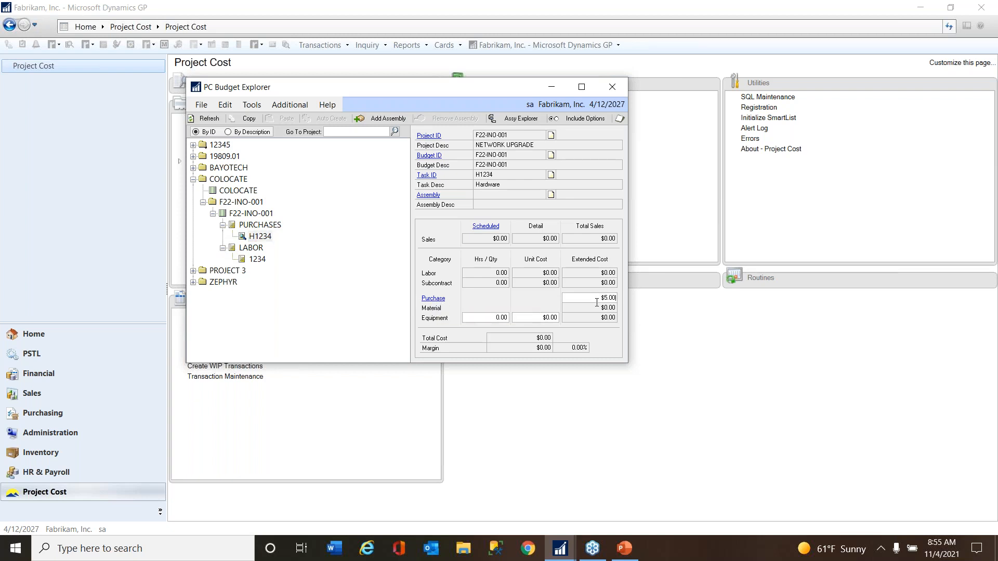
key("Tab")
left_click(440, 301)
left_click(311, 264)
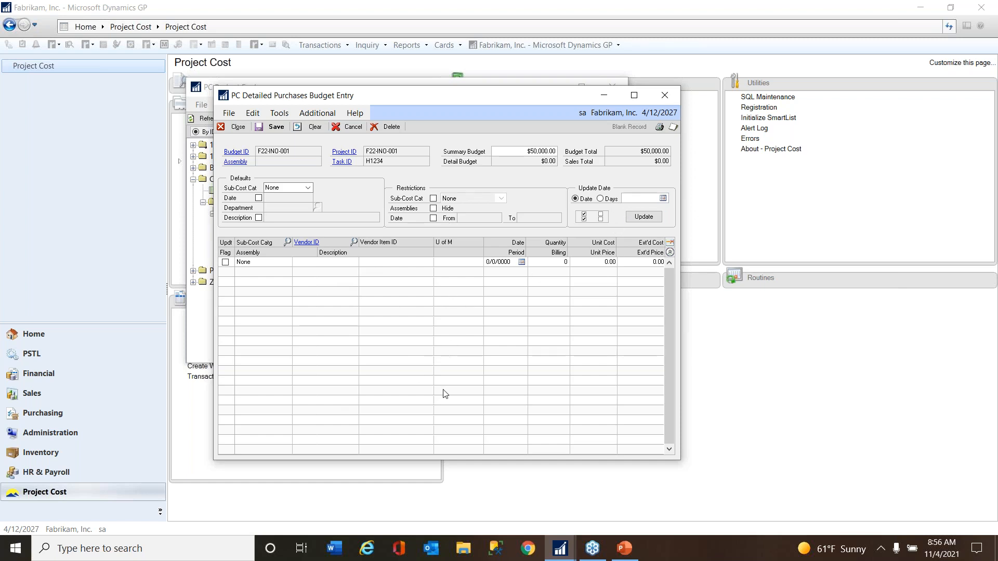
left_click(664, 95)
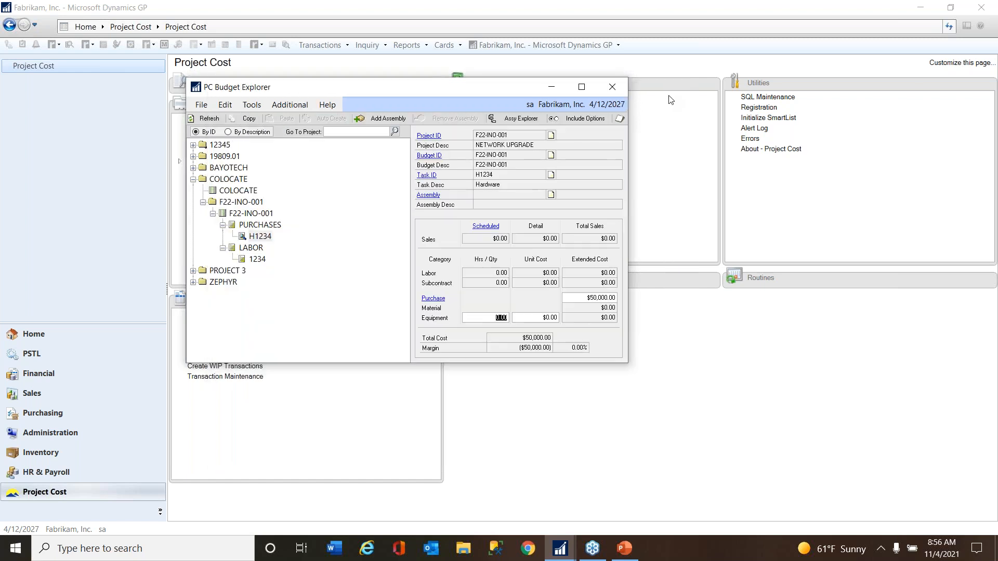
- Add H1234's first scheduled billing: October 29, 2021, quantity 1 each at 1,000.00
left_click(486, 227)
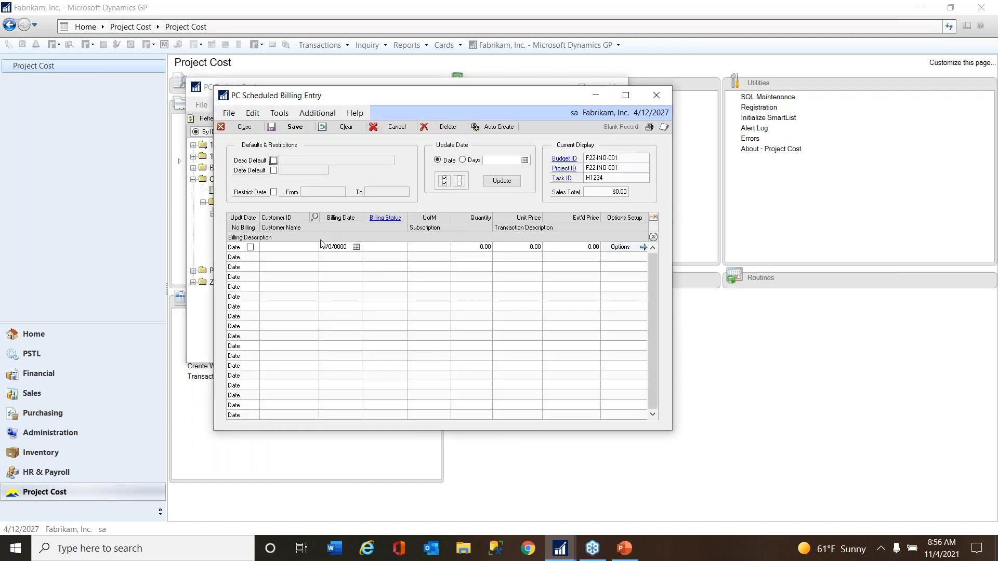
left_click(295, 248)
left_click(340, 246)
left_click(357, 247)
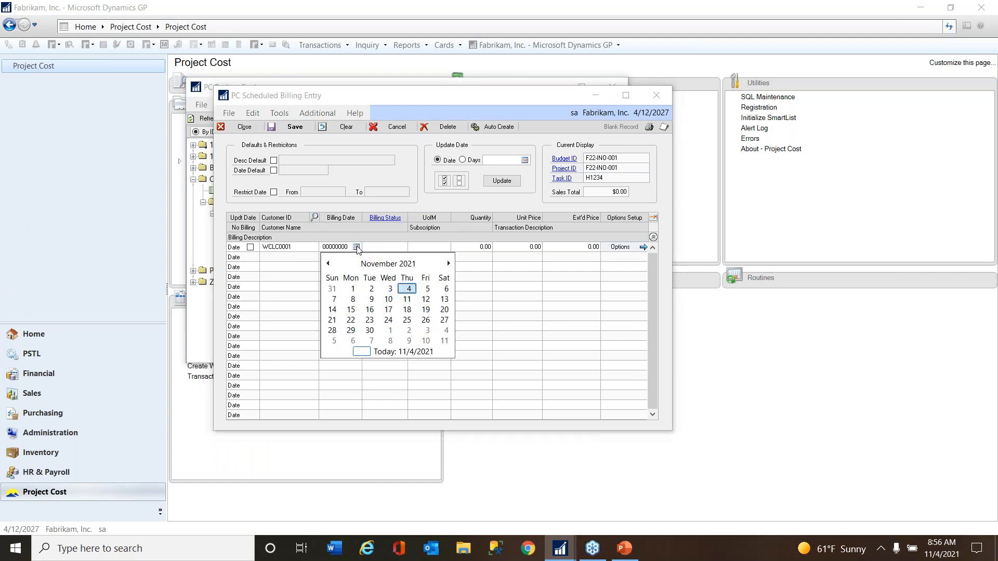
left_click(328, 264)
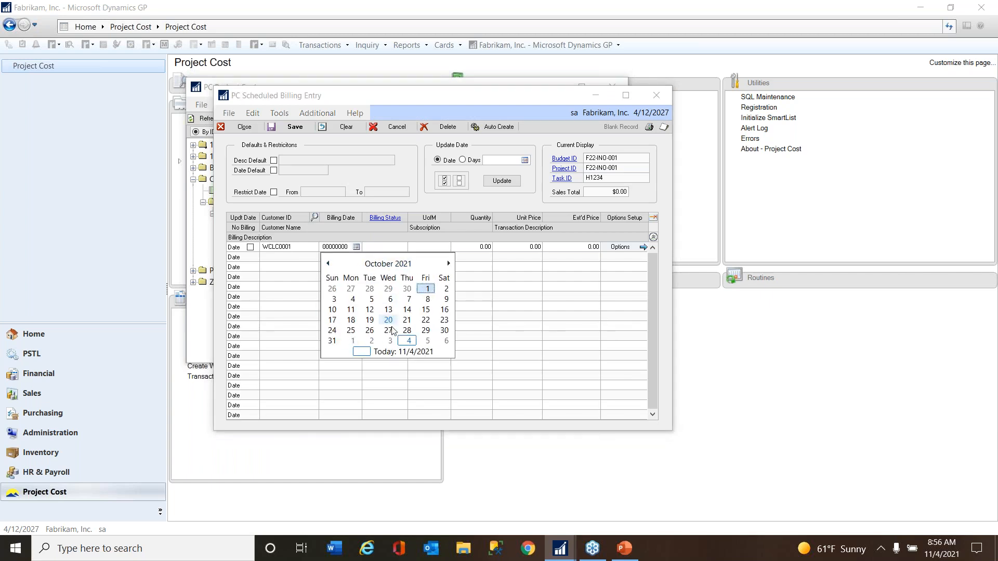
left_click(426, 330)
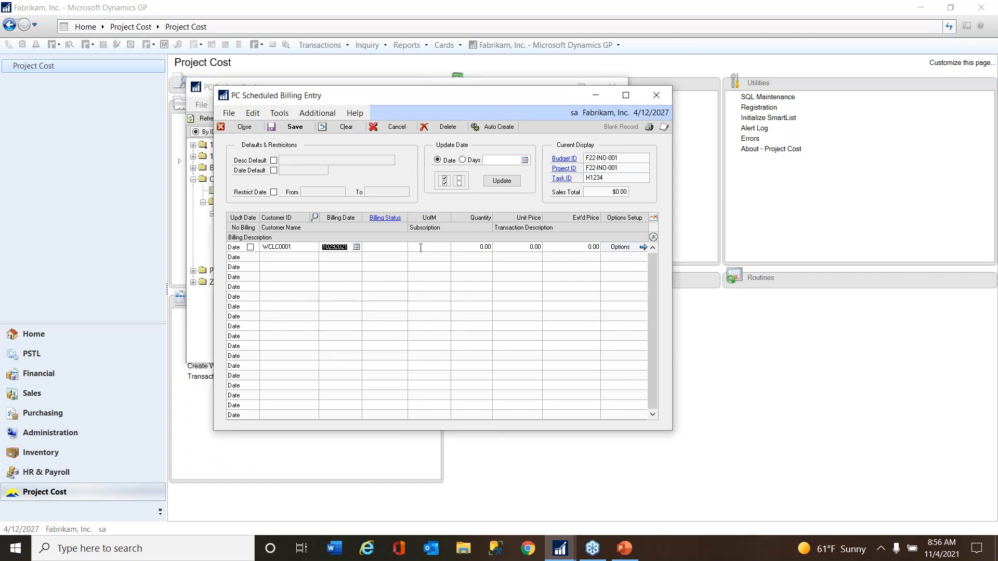
left_click(416, 250)
type("each")
key("Tab")
type("1")
key("Tab")
type(".01")
key("Tab")
key("Tab")
key("Tab")
- Add a second billing dated November 30, 2021, quantity 1 at 1,000.00, and save
left_click(342, 257)
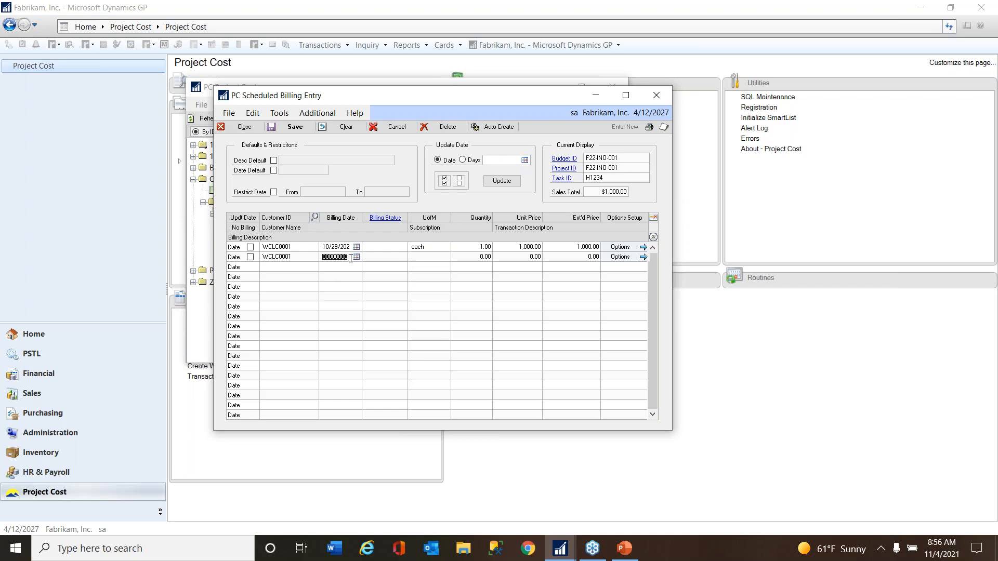
left_click(356, 256)
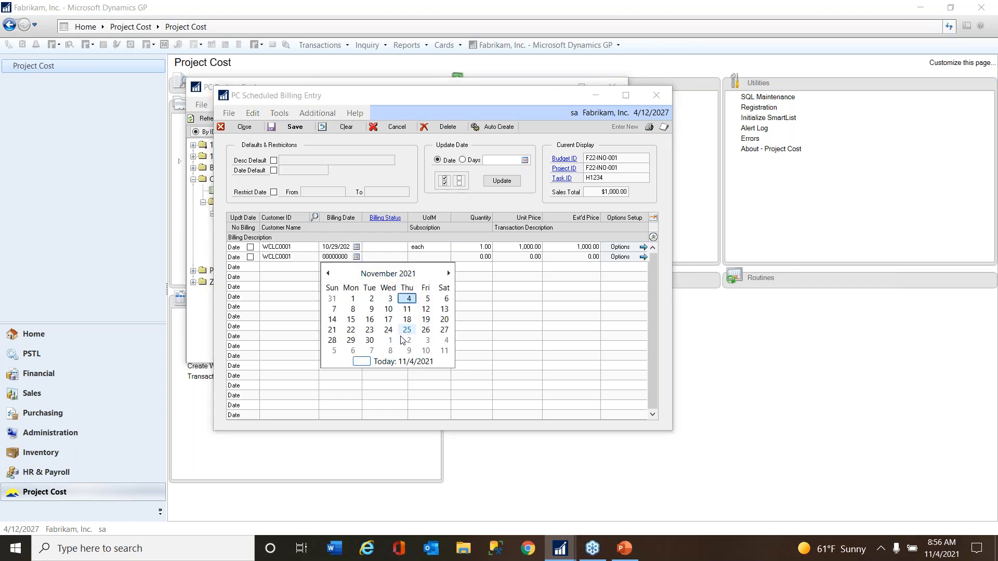
left_click(369, 340)
key("Tab")
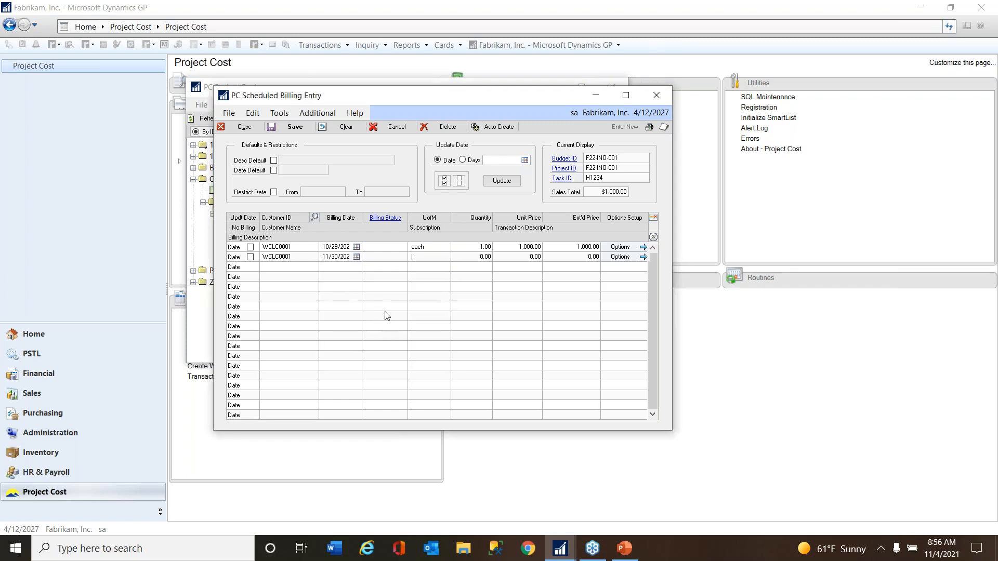
type("1")
key("Tab")
type("1")
key("Tab")
left_click(295, 127)
- Close Scheduled Billing Entry, leaving $2,000.00 scheduled sales for H1234, then close Budget Explorer
left_click(656, 95)
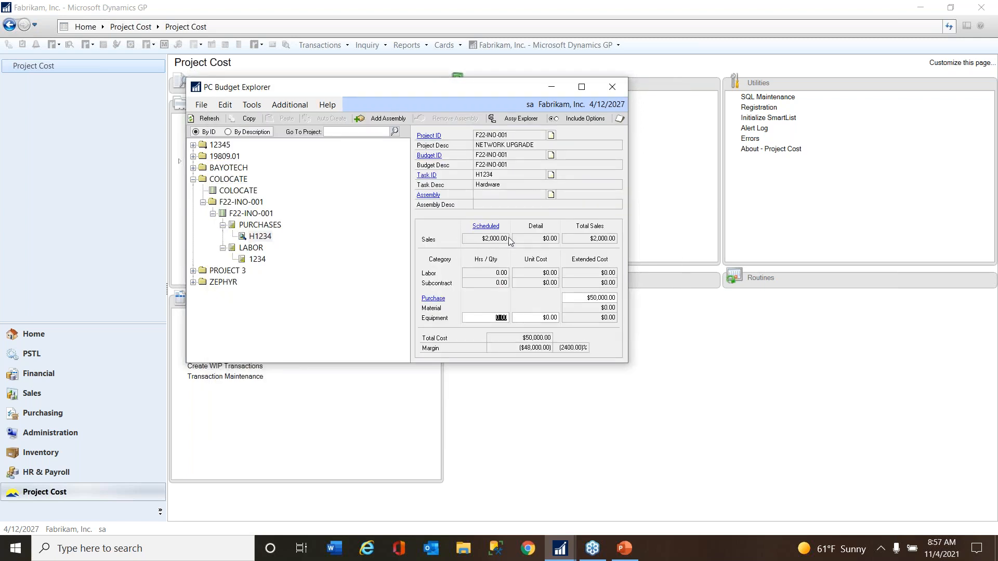
left_click(611, 92)
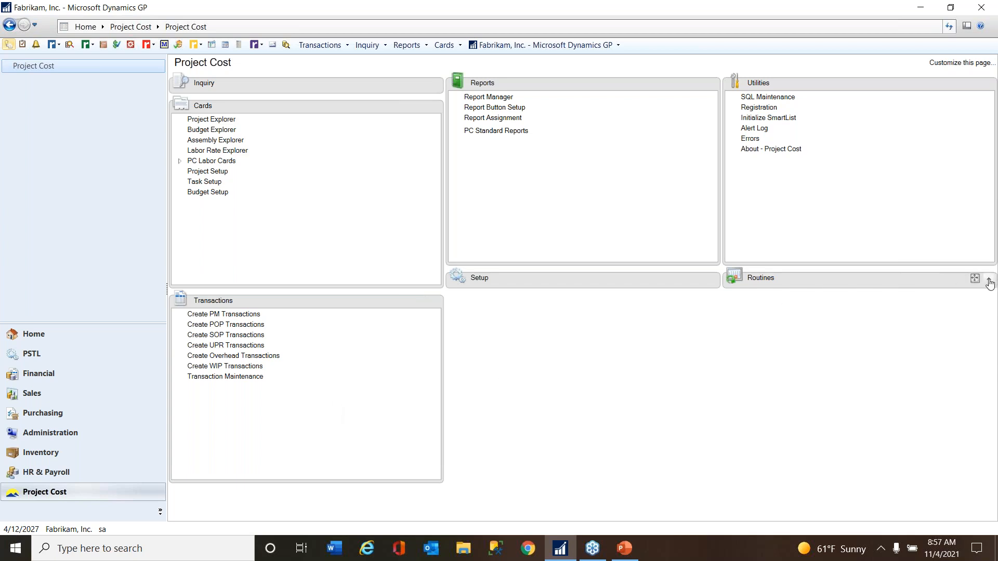
- Approve the 10/29/2021 $1,000.00 H1234 billing under F22-INO-001 in Scheduled Billing Approval, then close it
left_click(975, 279)
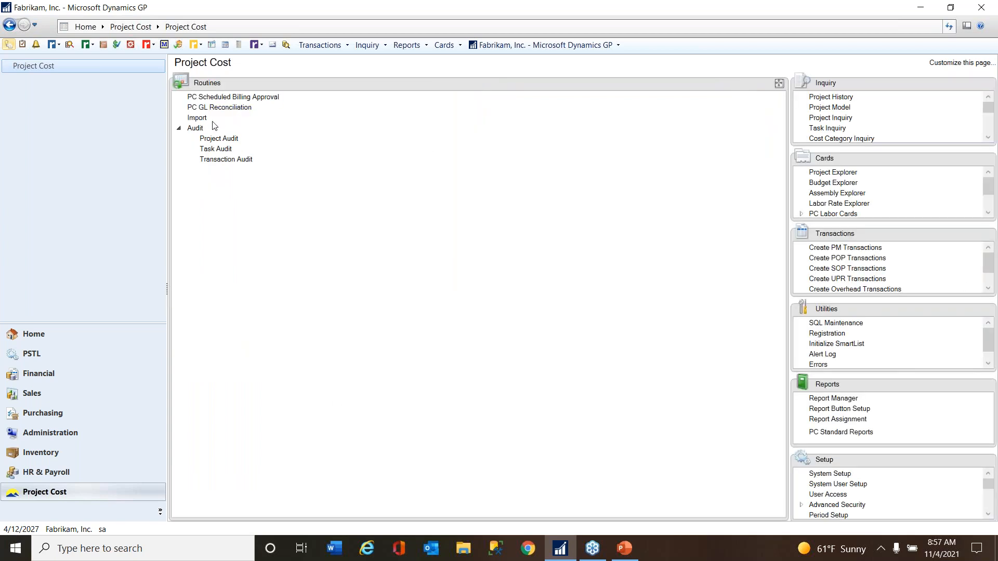
left_click(253, 98)
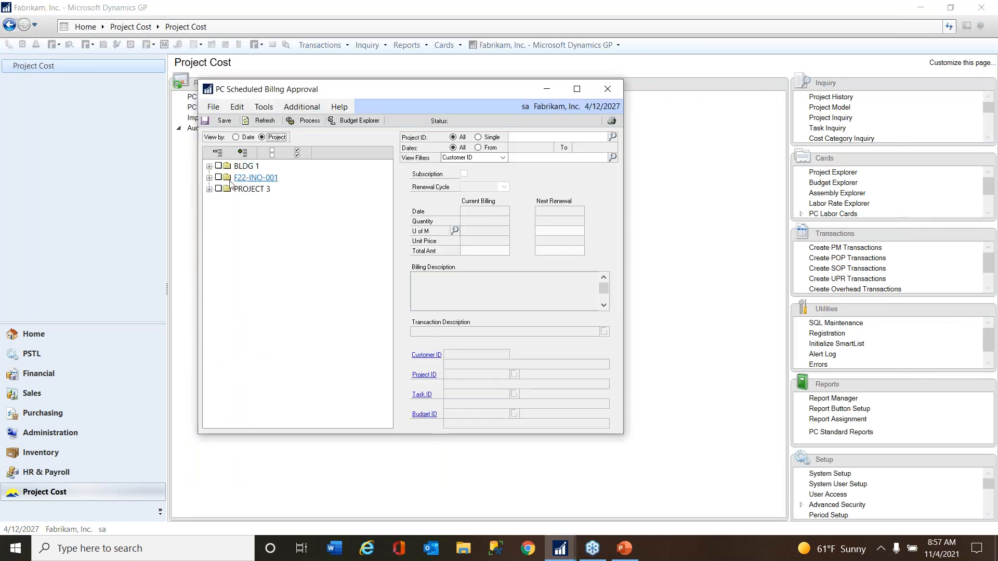
left_click(209, 178)
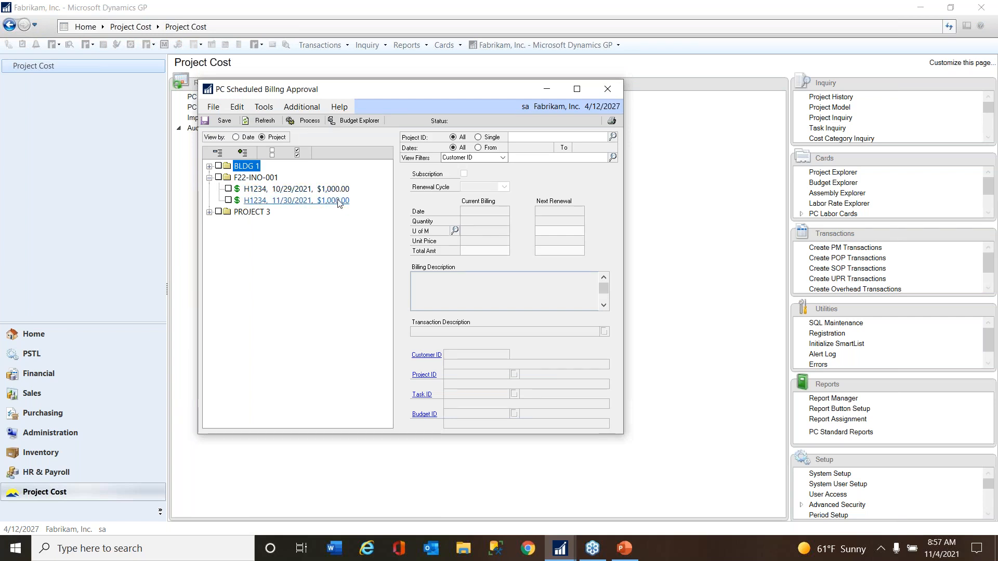
left_click(228, 189)
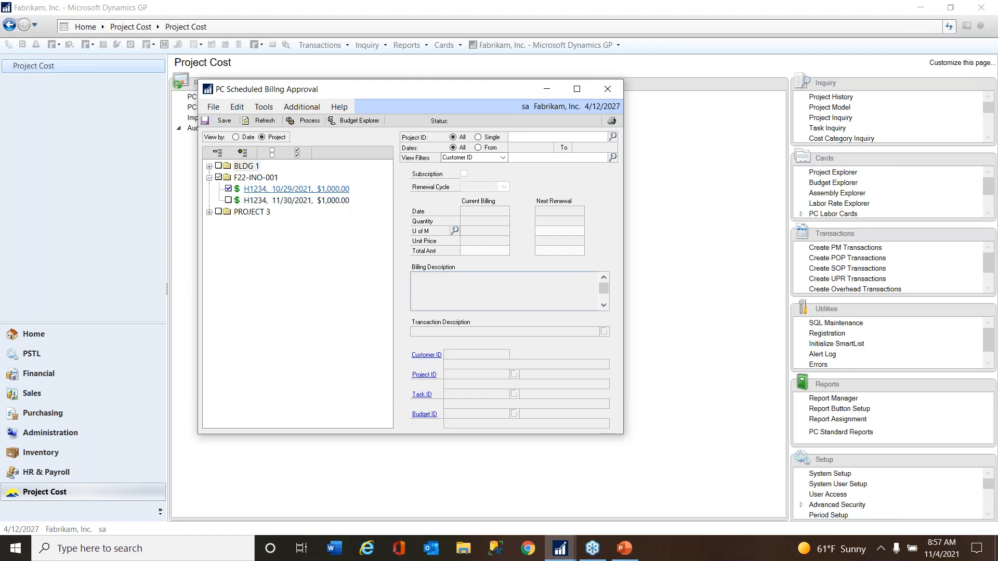
left_click(308, 121)
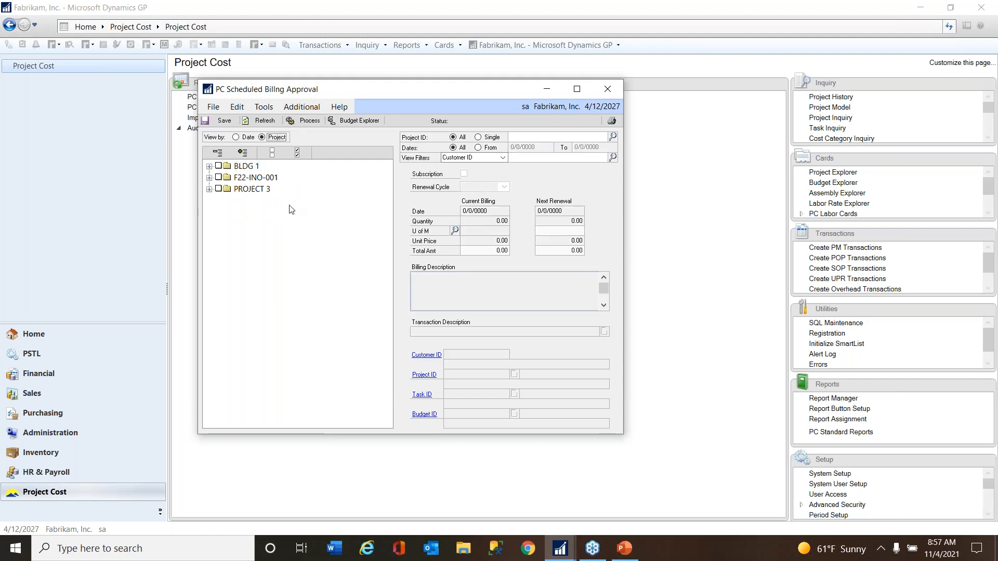
left_click(608, 90)
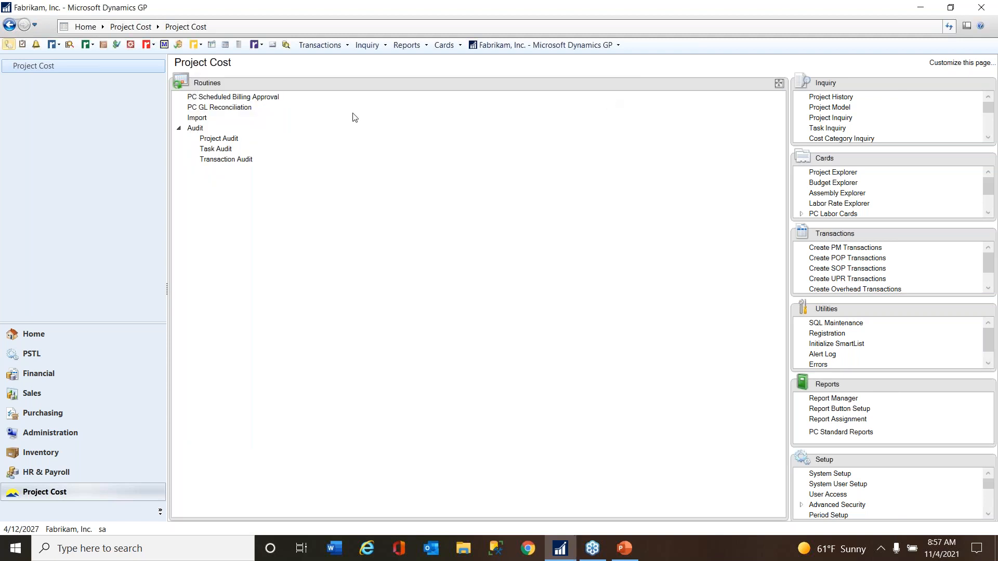
- In Create SOP Transactions, load batch BAYOTECH, include Western Canada Lottery's 10/29/2021 billing, and process
left_click(779, 84)
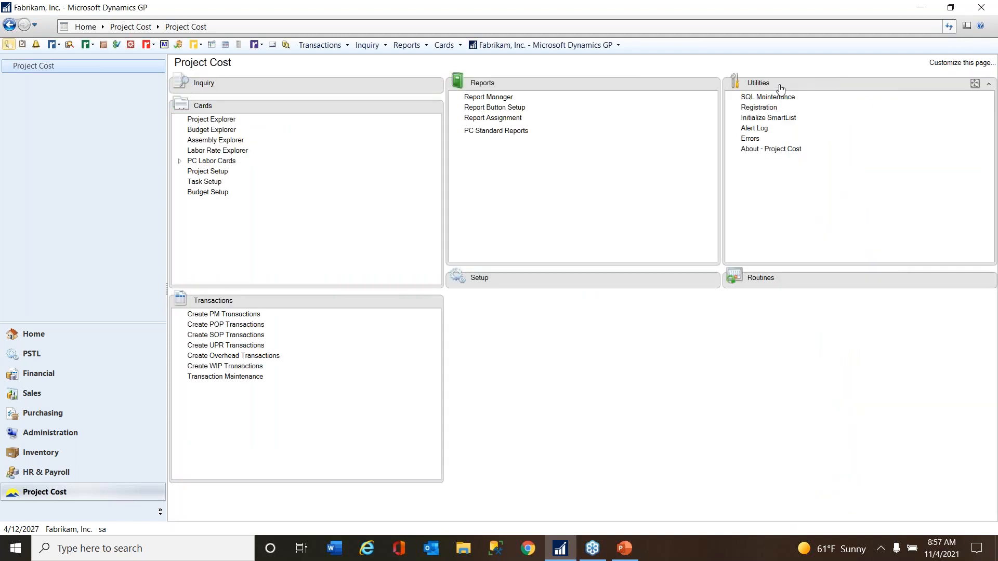
left_click_drag(283, 305, 269, 118)
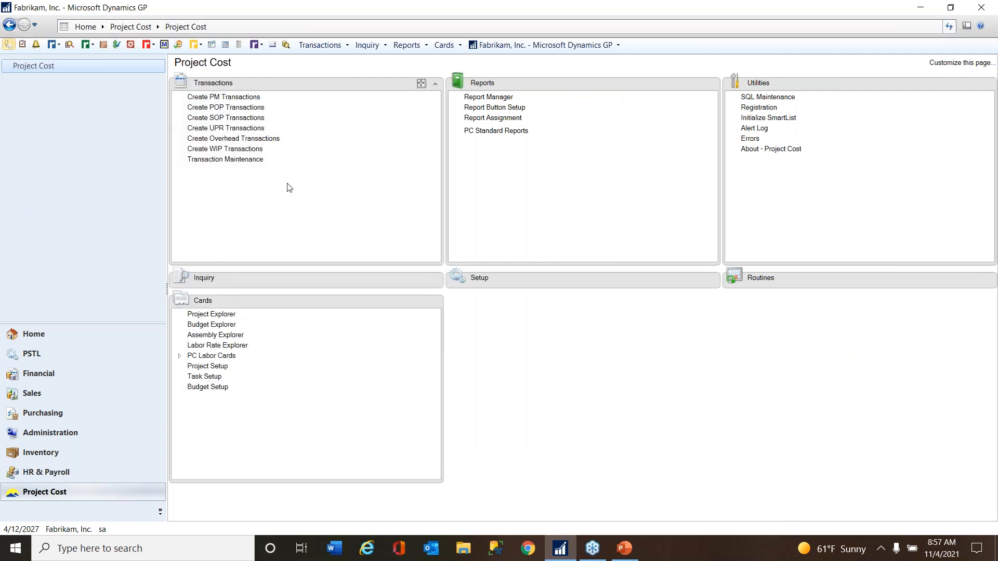
left_click(231, 118)
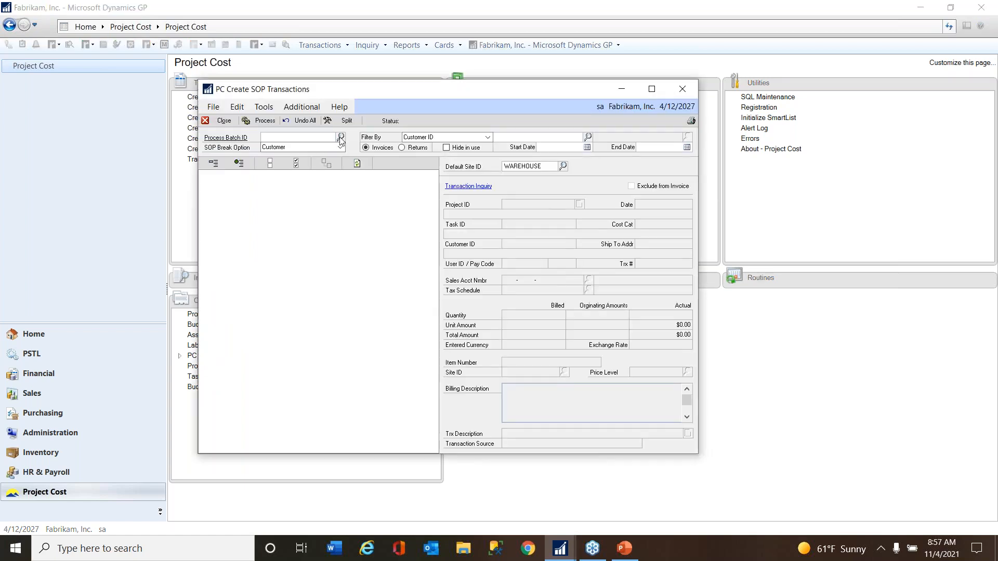
left_click(340, 137)
left_click(464, 376)
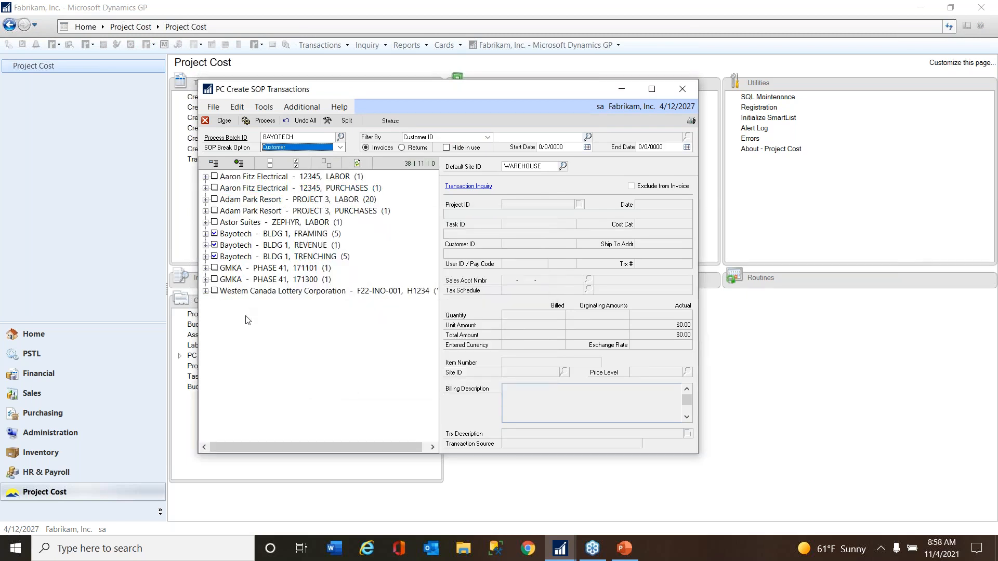
left_click(206, 291)
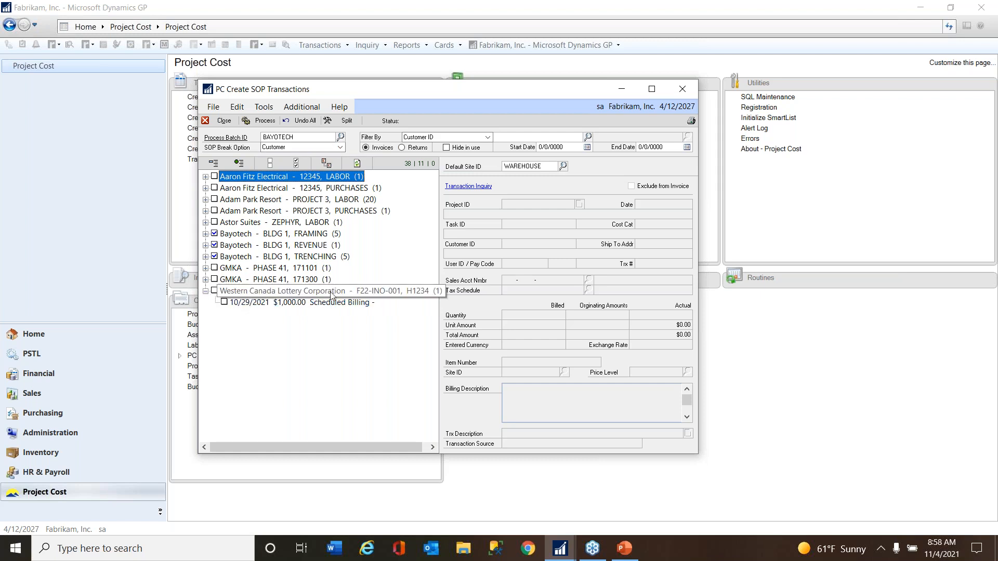
left_click(224, 302)
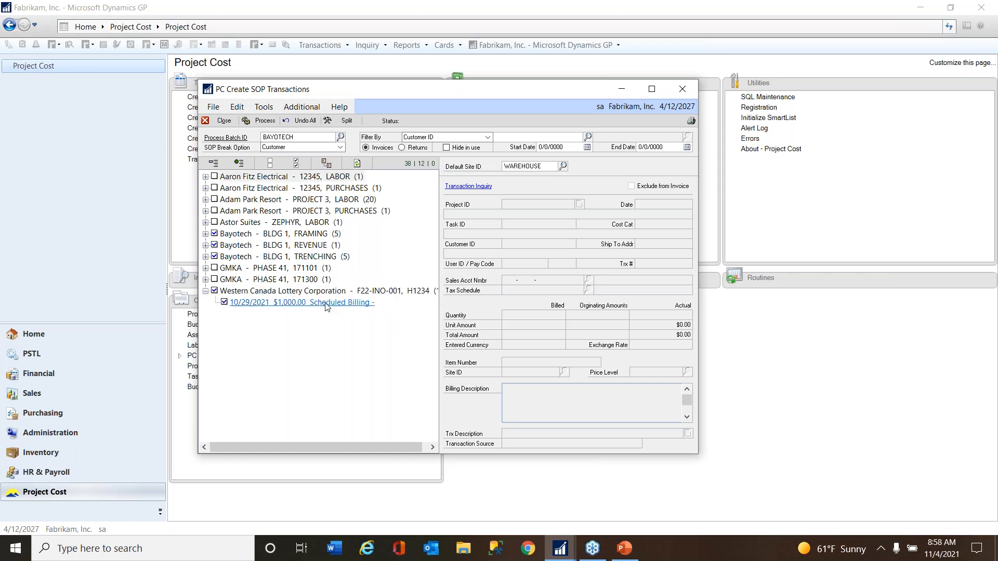
left_click(263, 122)
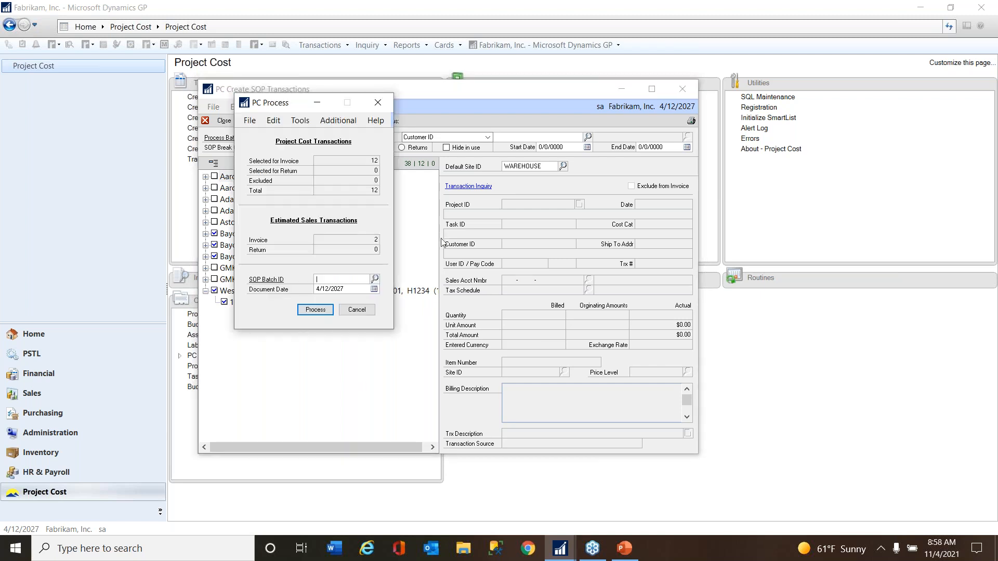
- Add and save a new sales batch with ID WCLC
left_click(333, 282)
key("Tab")
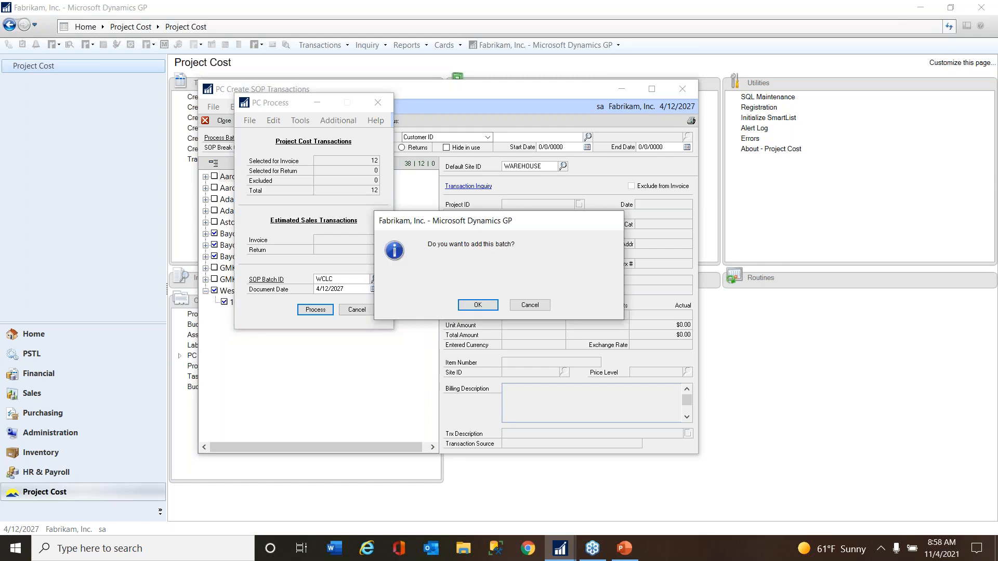
left_click(476, 306)
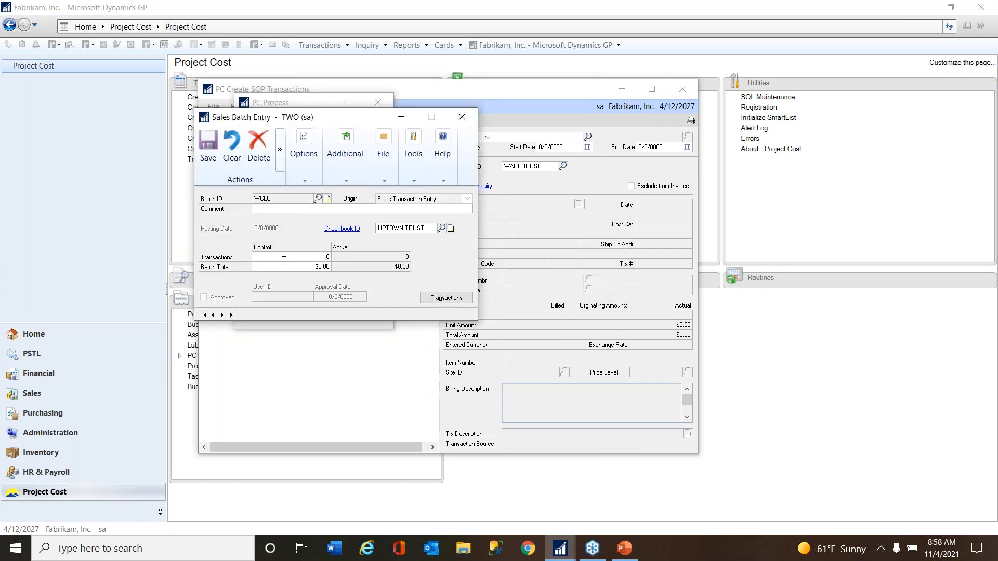
left_click(209, 162)
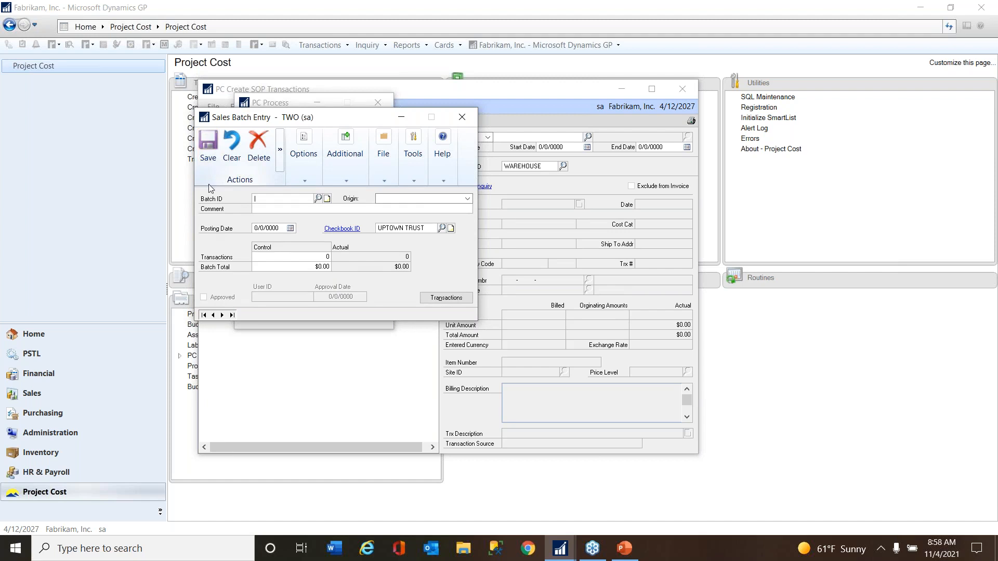
left_click(461, 117)
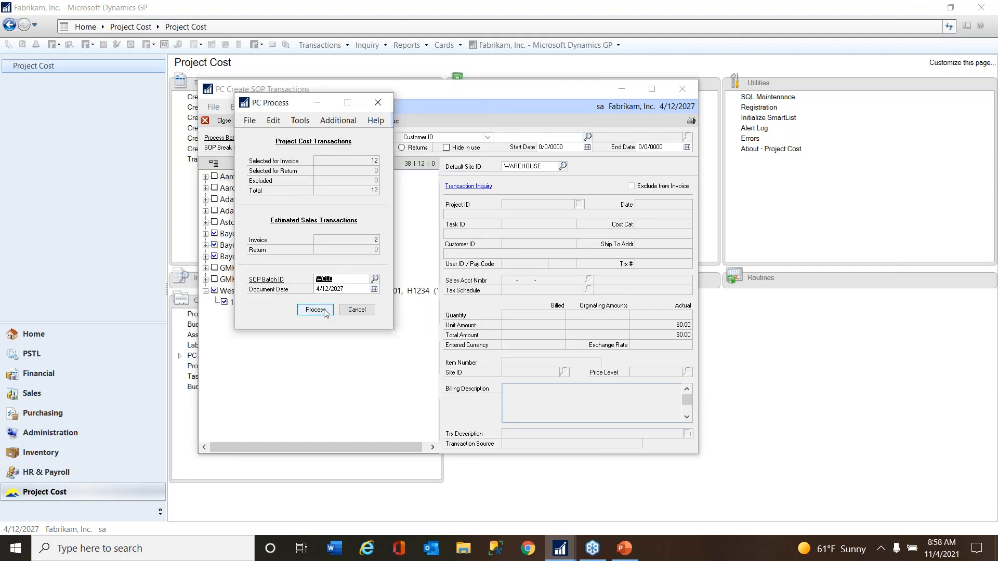
- Set the document date to 10/30/2021 and run processing, continuing past the errors warning
key("Tab")
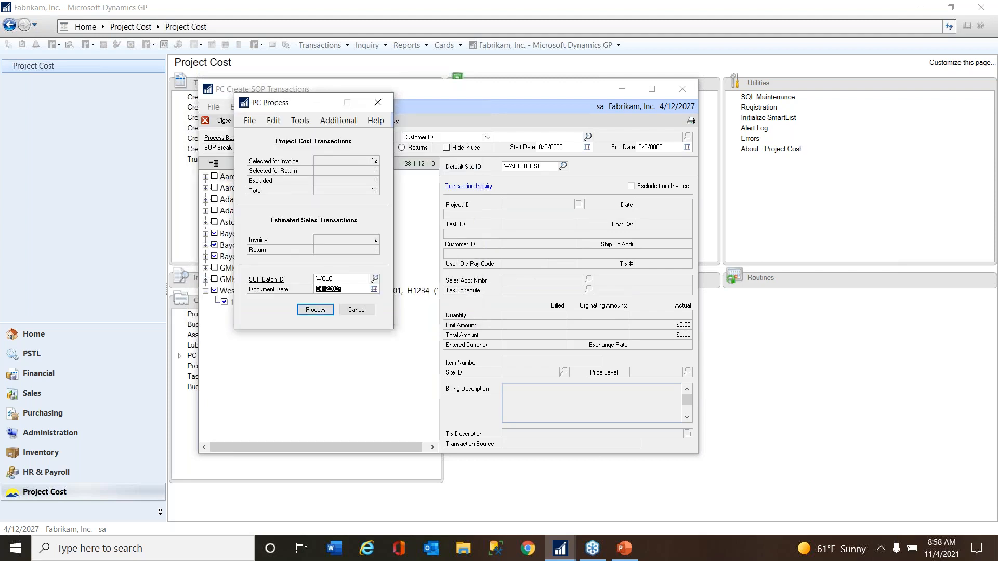
type("10")
left_click(315, 309)
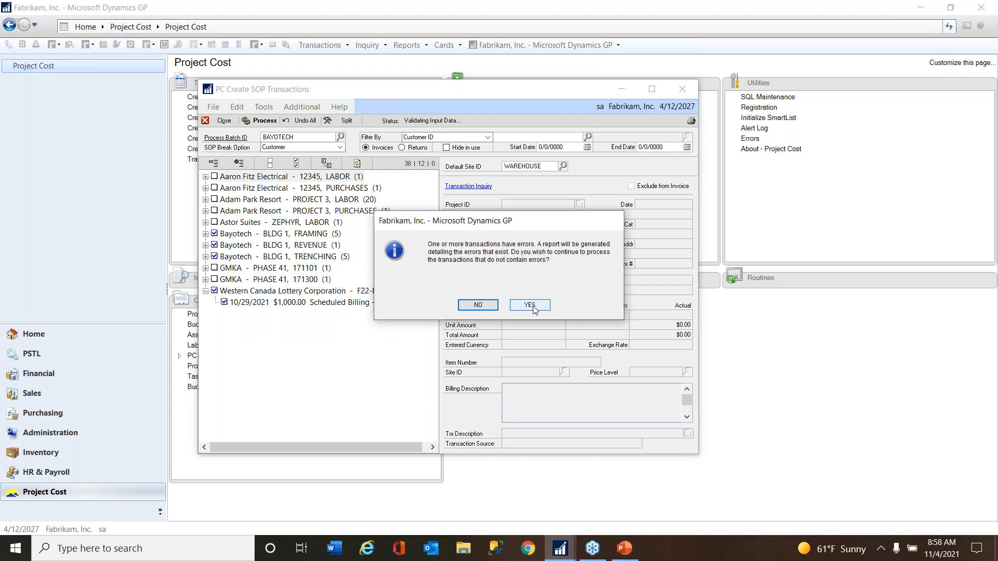
left_click(530, 305)
left_click(582, 345)
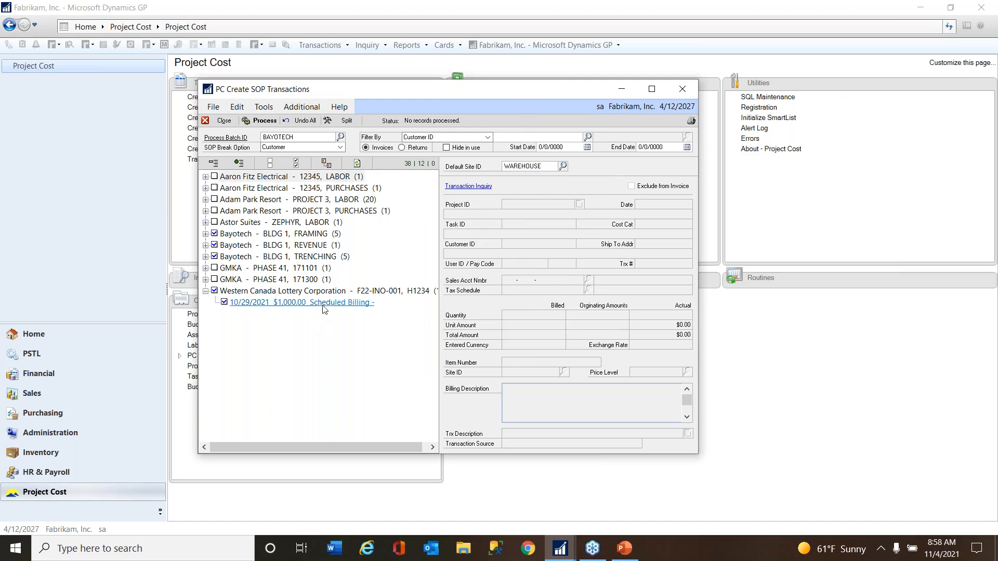
- Assign sales account 000-4210-01 Project Billings to the Western Canada billing
left_click(362, 306)
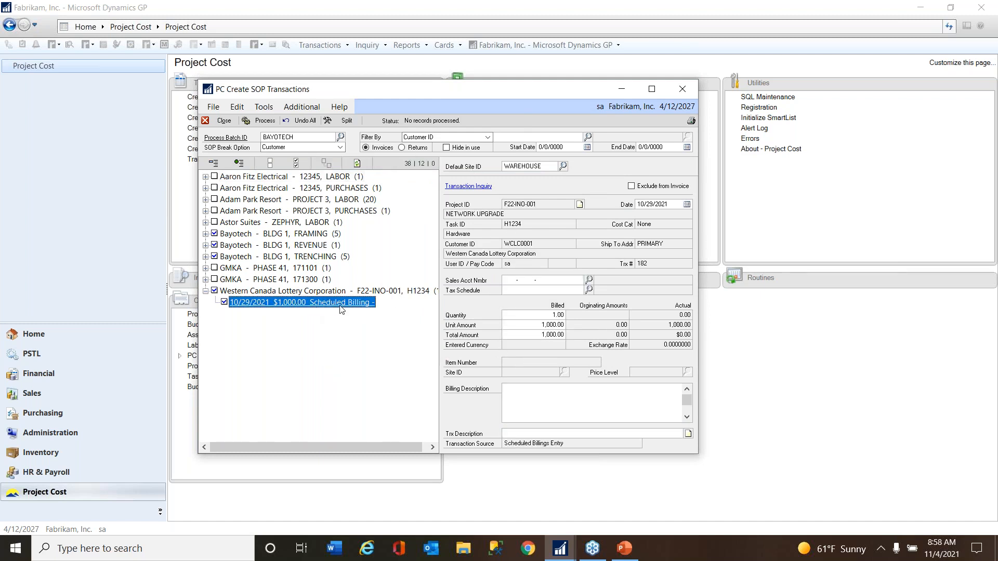
left_click(511, 281)
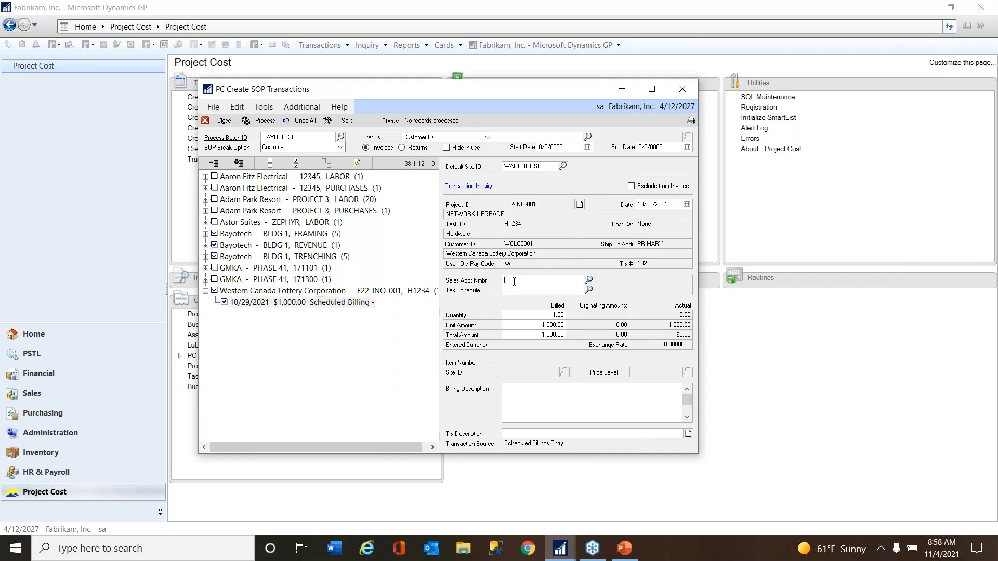
left_click(588, 281)
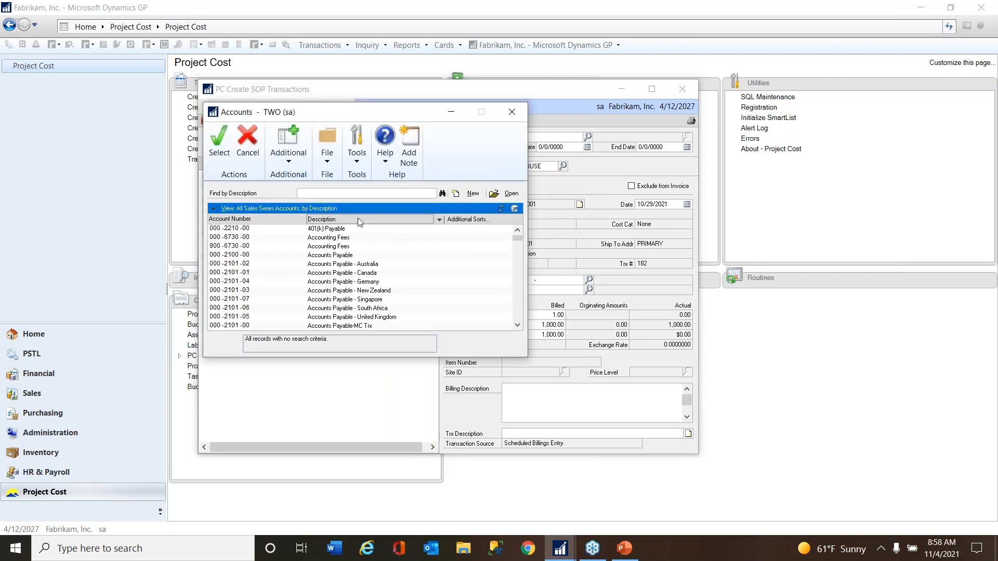
left_click(347, 195)
type("project bill")
key("Return")
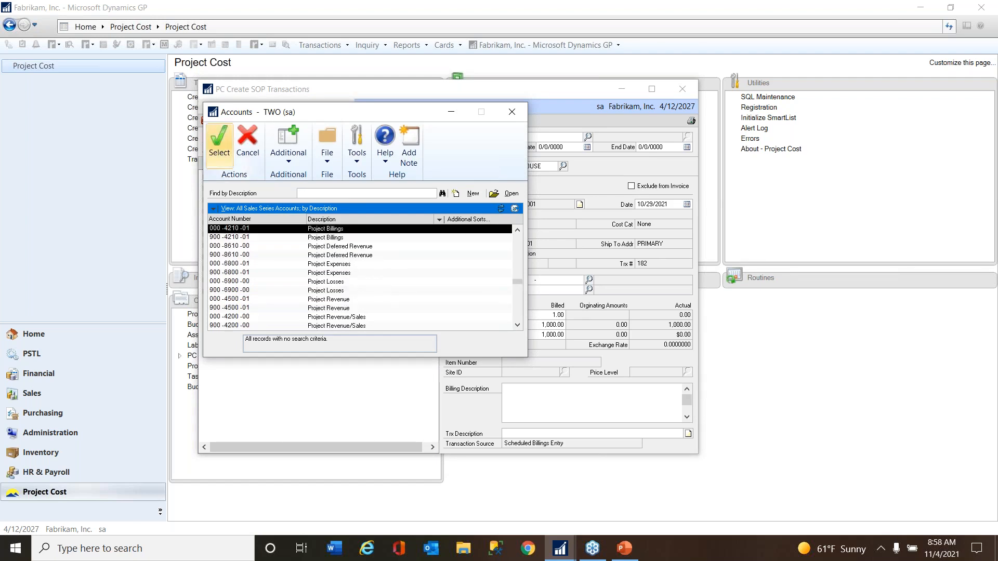
left_click(218, 146)
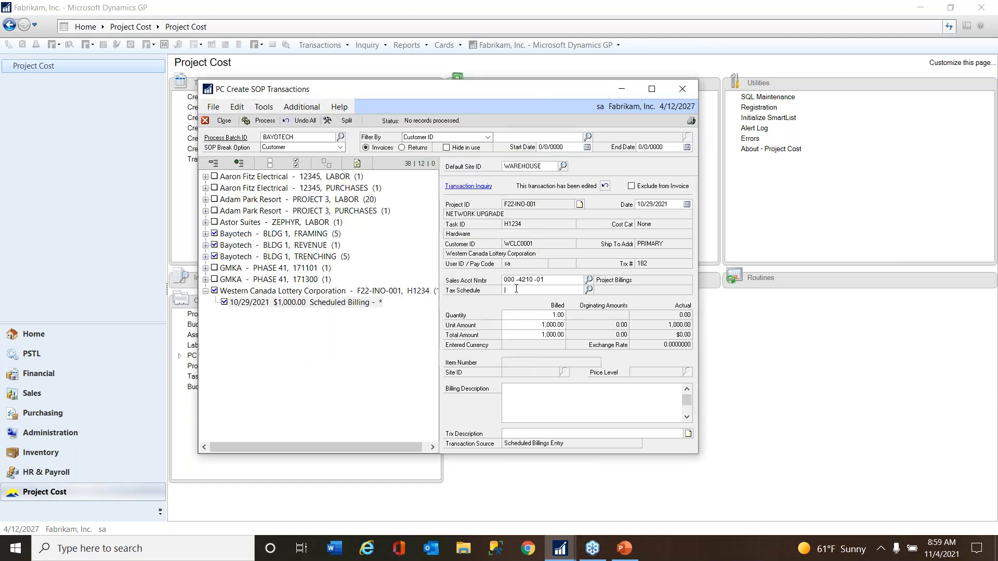
- Process again to create the two SOP transactions and close the window
left_click(264, 120)
left_click(315, 309)
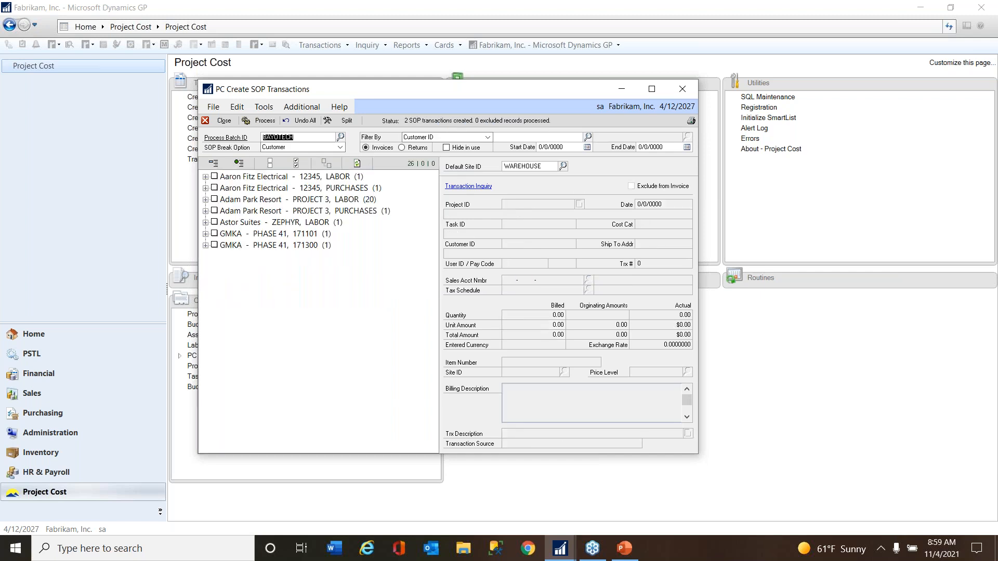
left_click(685, 90)
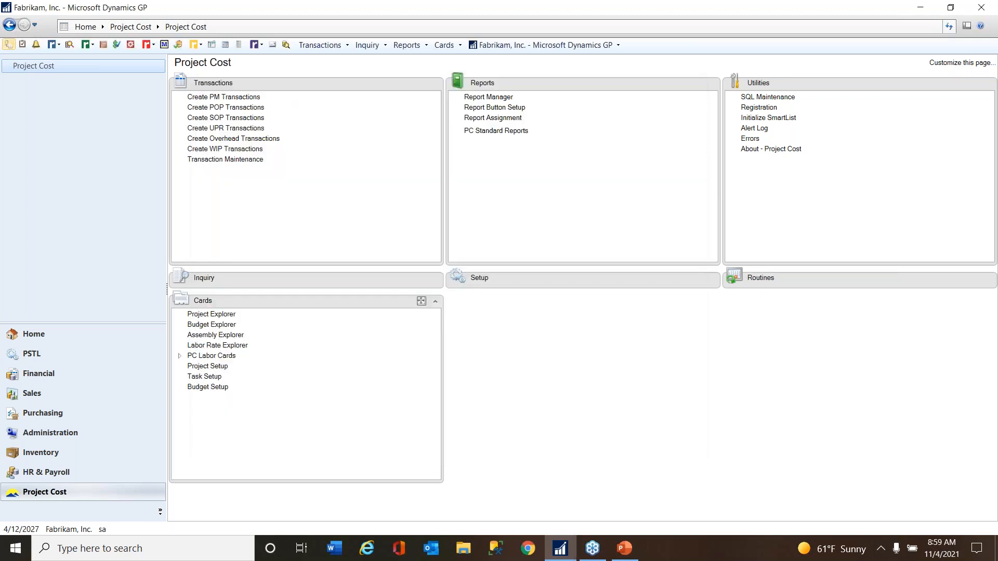
- Open Sales Batch Entry and load batch WCLC, holding 2 transactions totalling $21,000.00
left_click(67, 392)
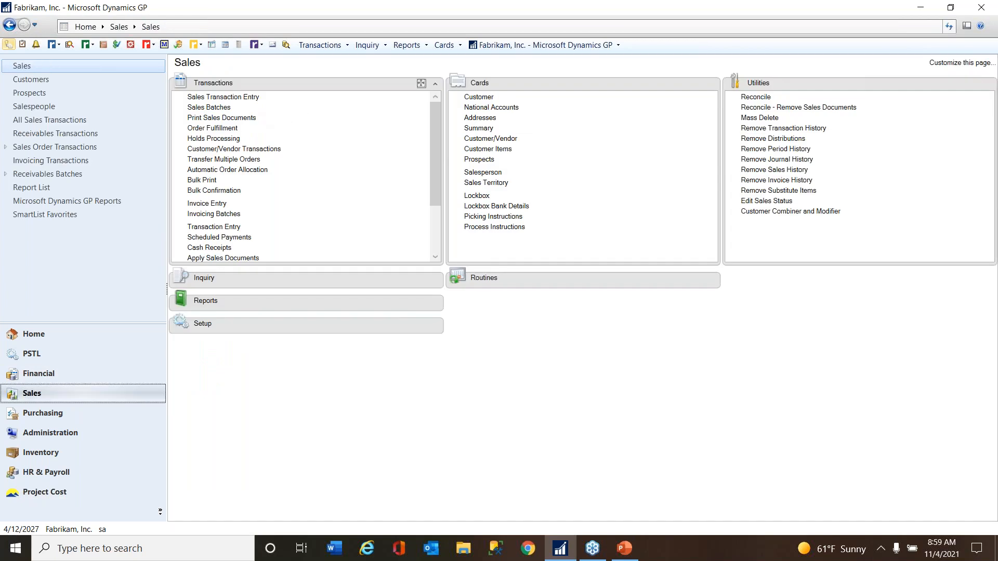
left_click(216, 108)
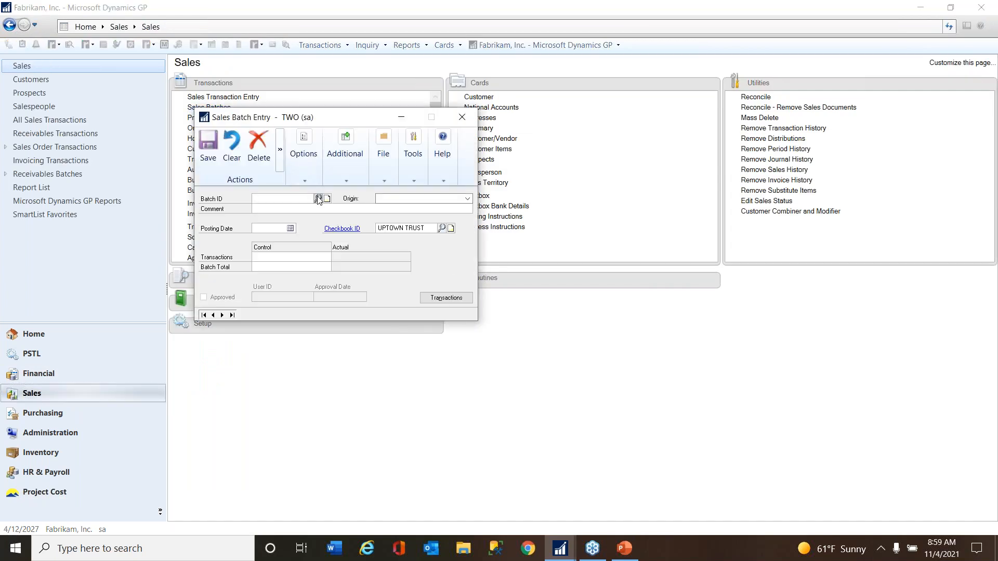
left_click(318, 199)
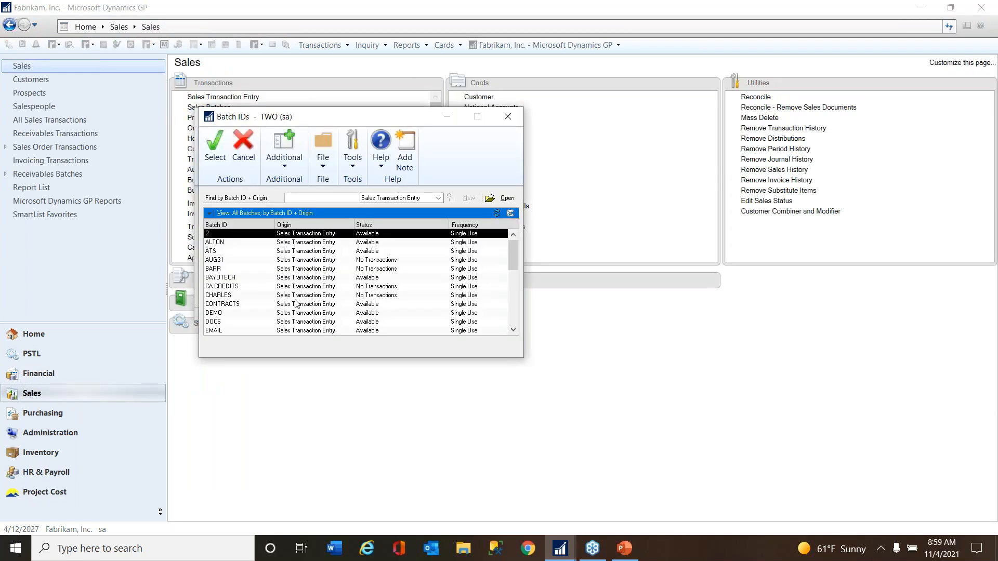
scroll(516, 299, "down", 5)
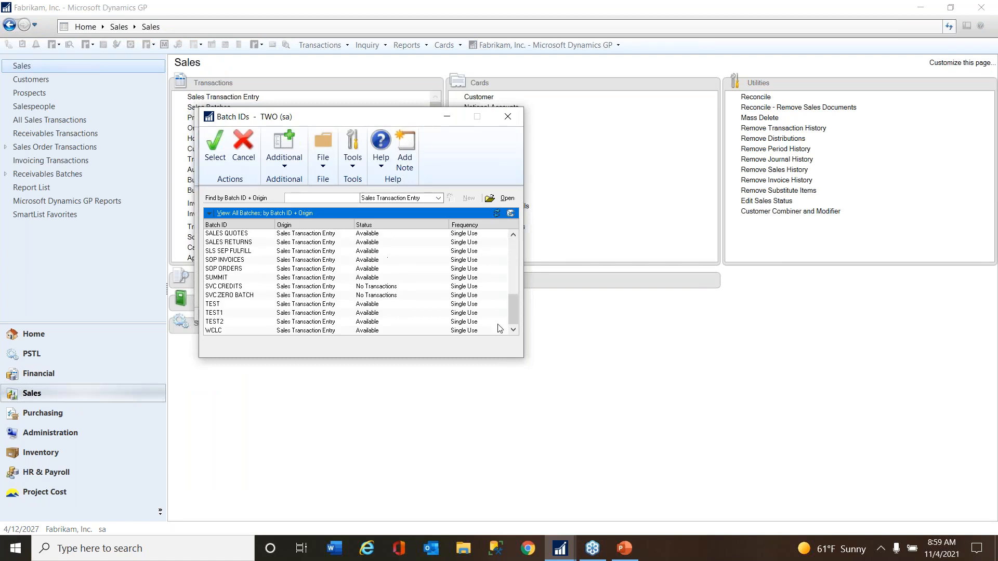
double_click(221, 330)
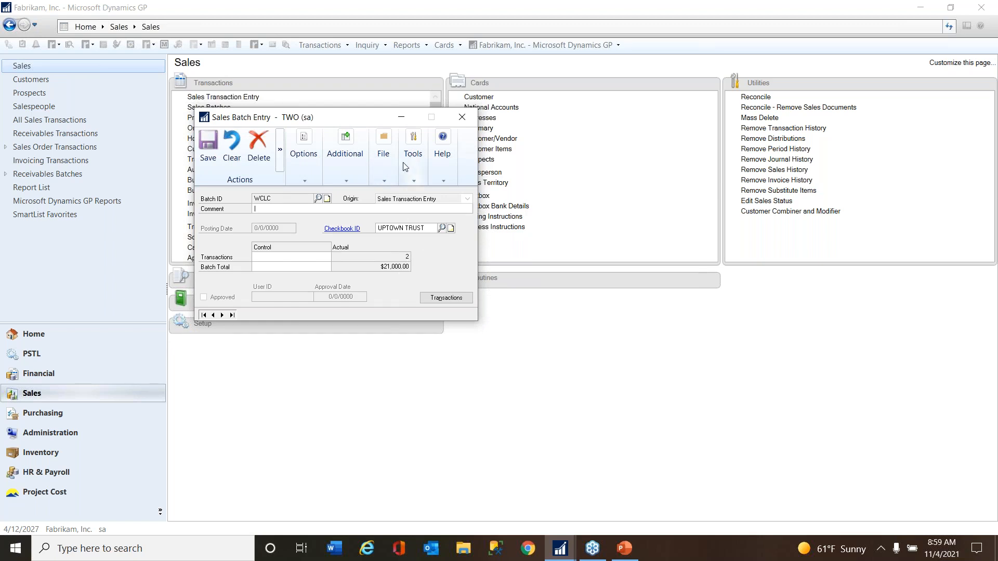
left_click(386, 179)
- Print the WCLC batch's invoices as a Standard report sent to the screen
left_click(398, 206)
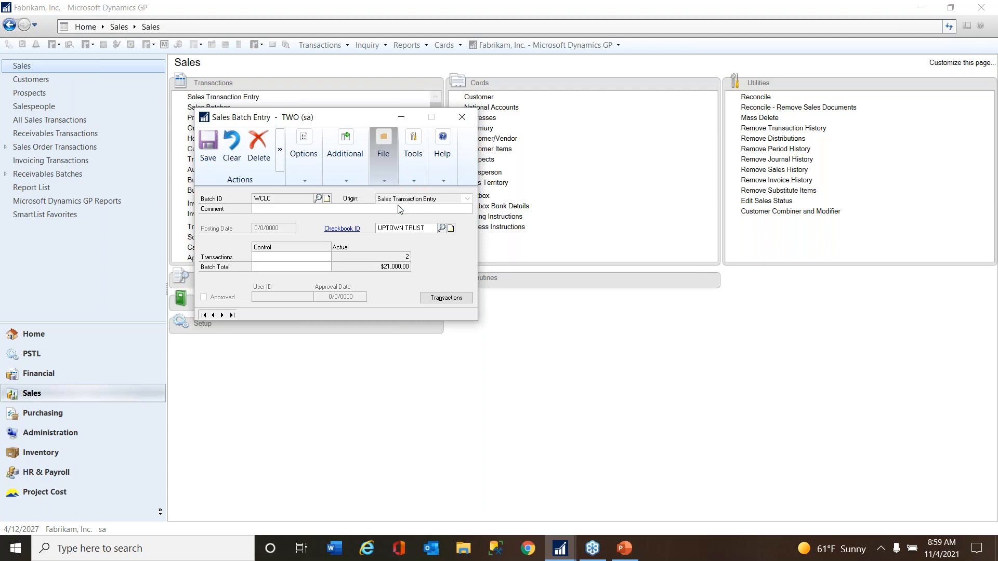
left_click(249, 263)
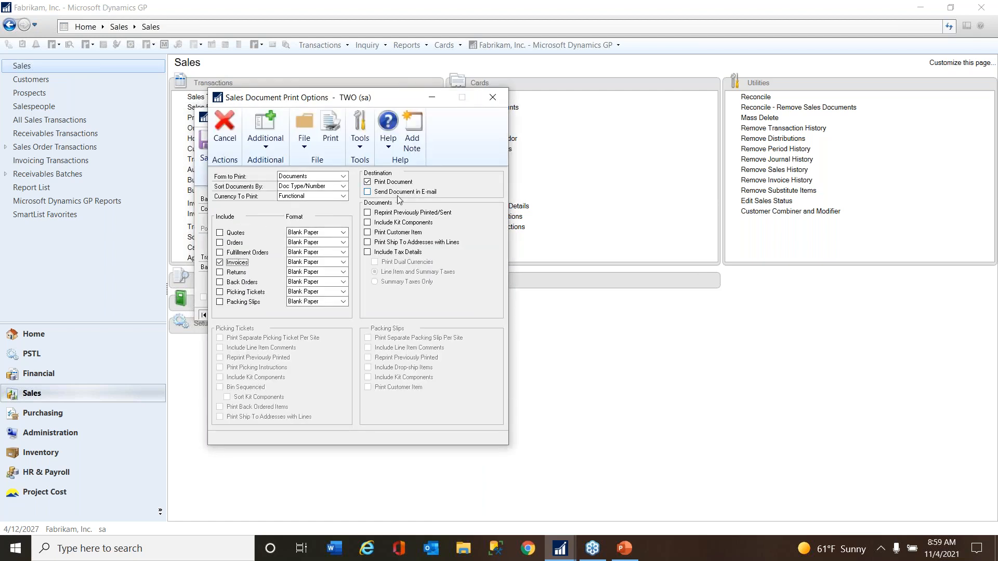
left_click(335, 135)
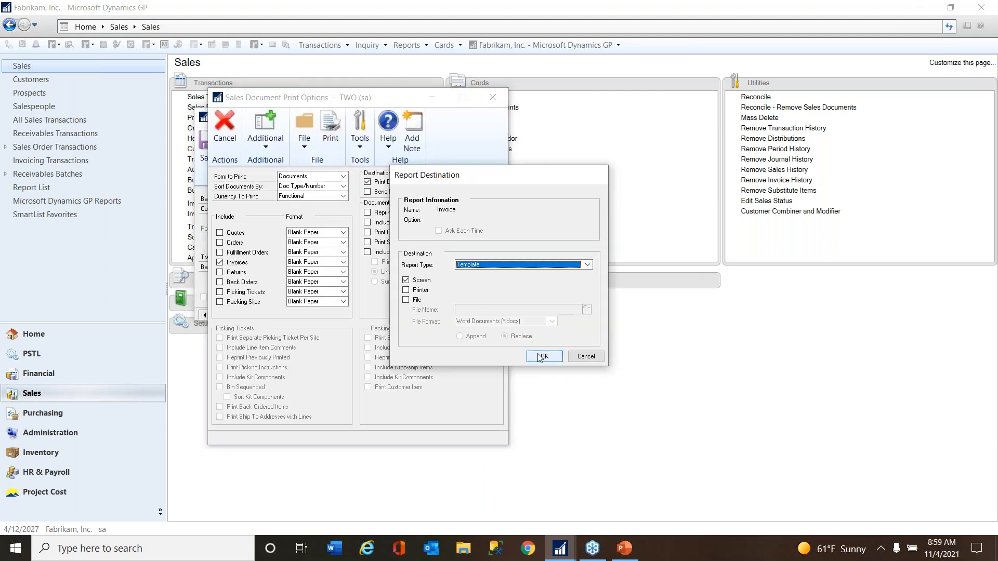
left_click(538, 265)
left_click(530, 278)
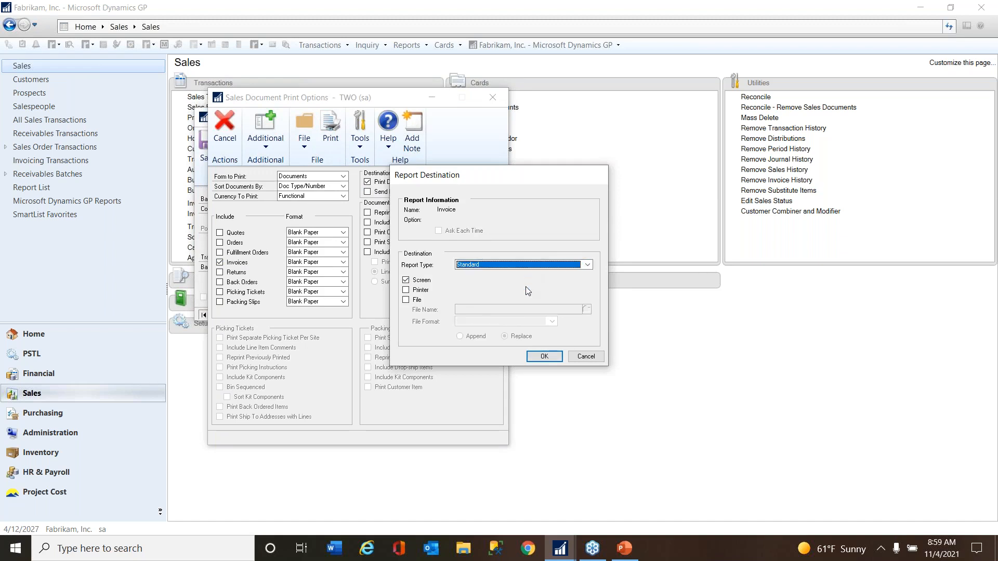
left_click(544, 357)
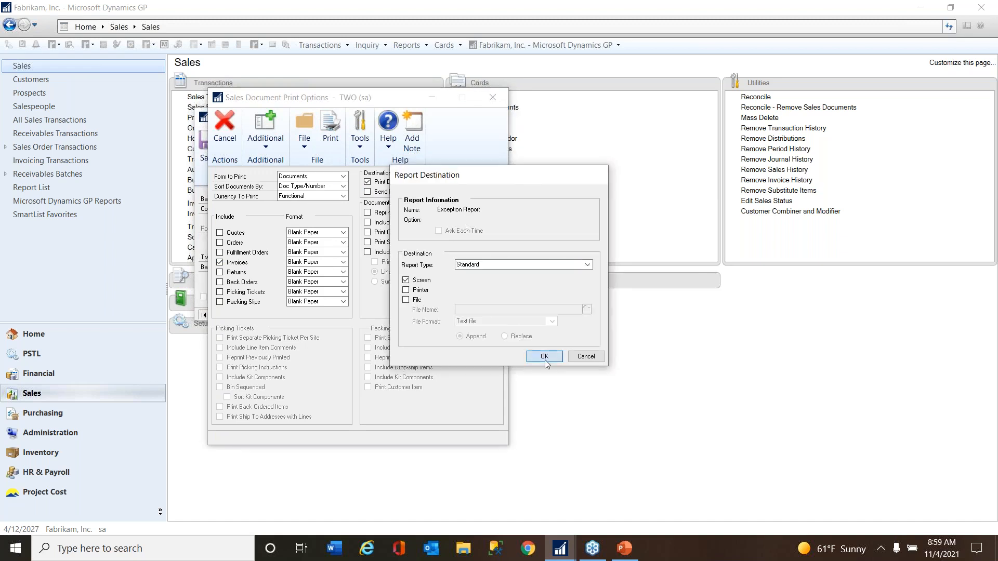
left_click(545, 358)
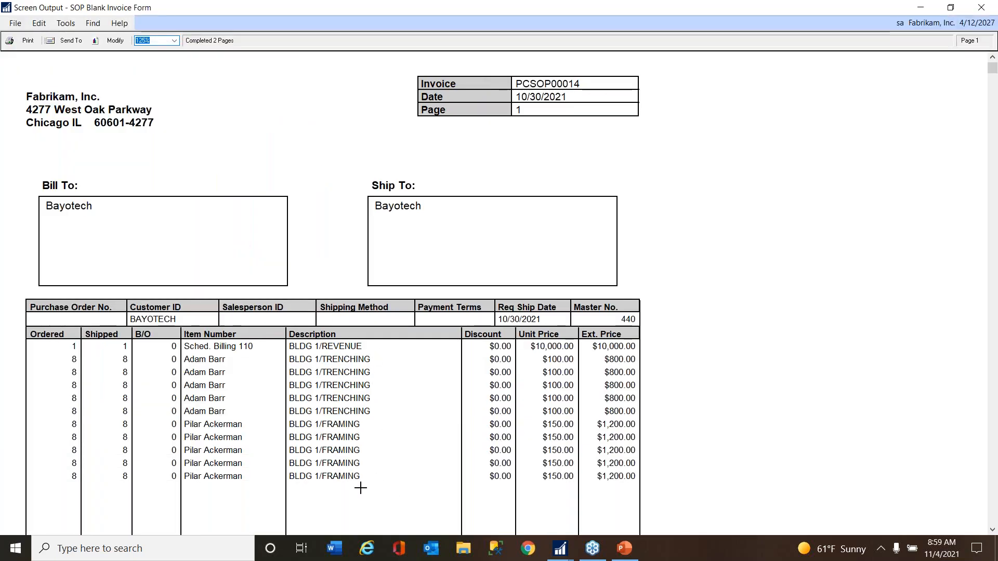
left_click(221, 349)
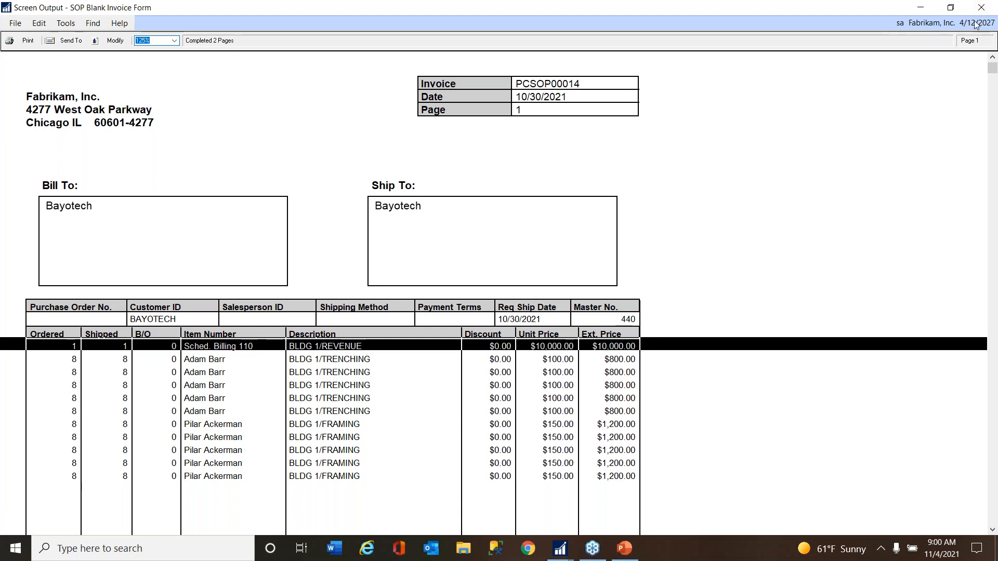
left_click(980, 7)
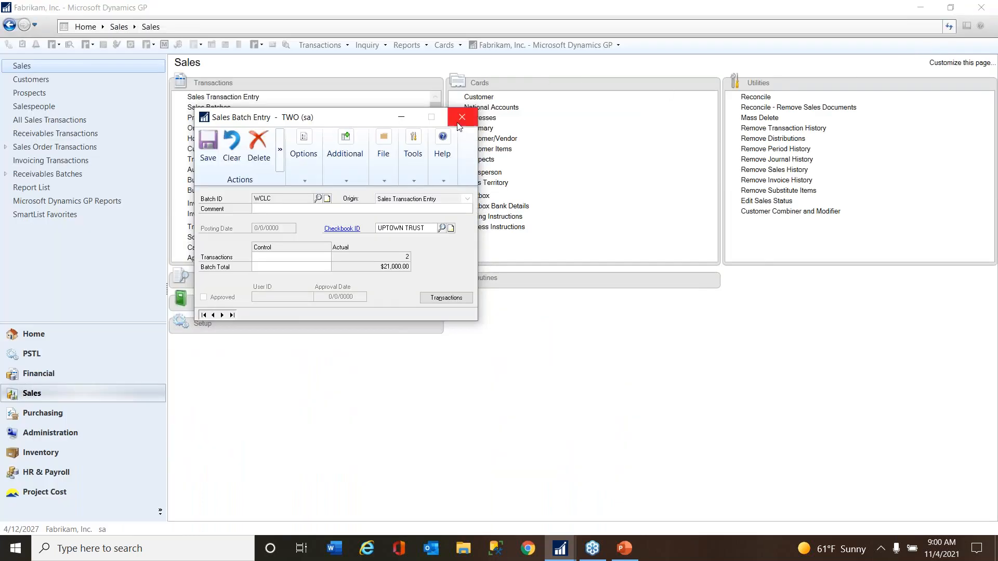
- Close the sales batch, return to the Project Cost area, and switch to Chrome
left_click(461, 117)
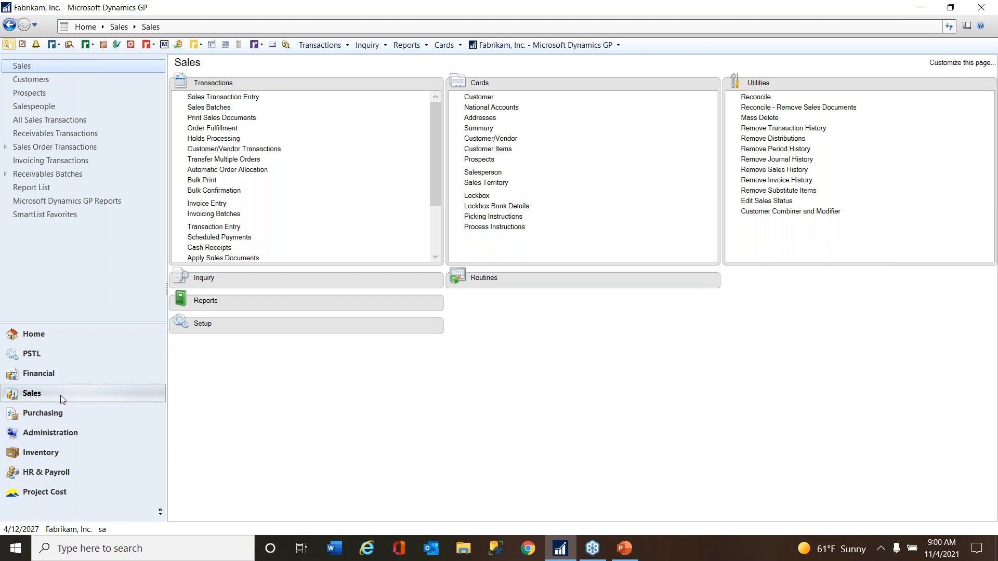
left_click(67, 496)
left_click(988, 43)
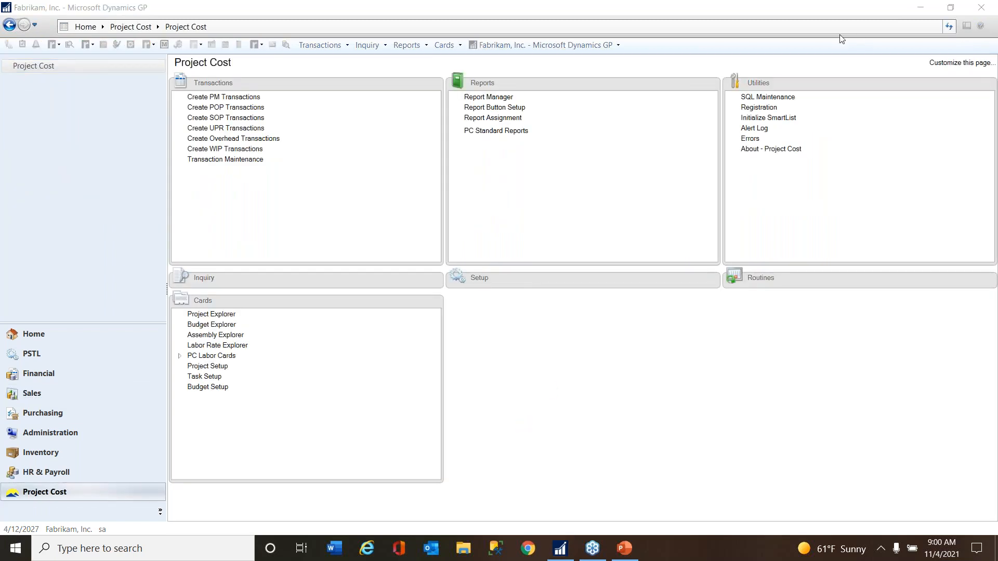
left_click(530, 552)
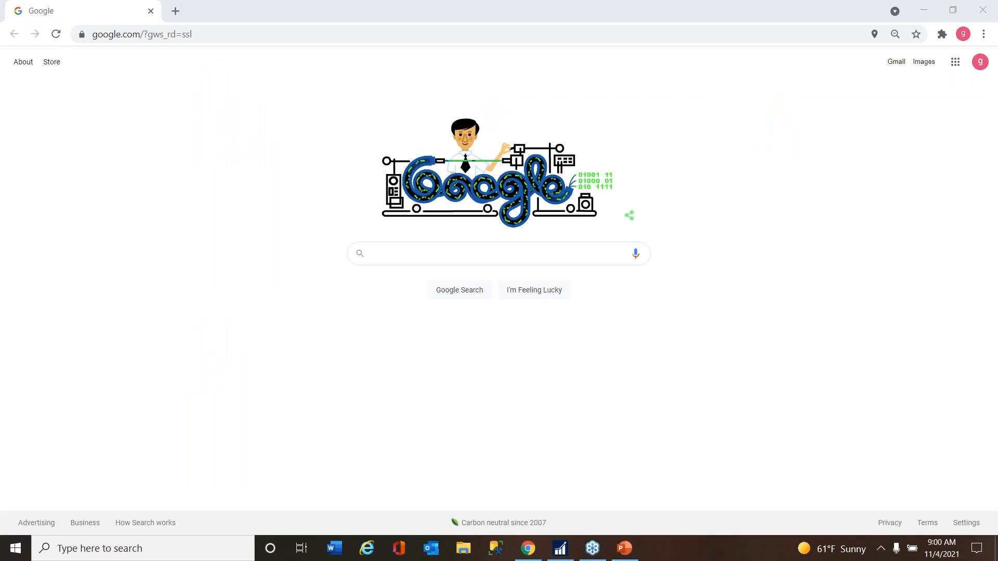
- Open the bookmarked Project Cost Web Suite and log in with the employee's username and password
left_click(984, 34)
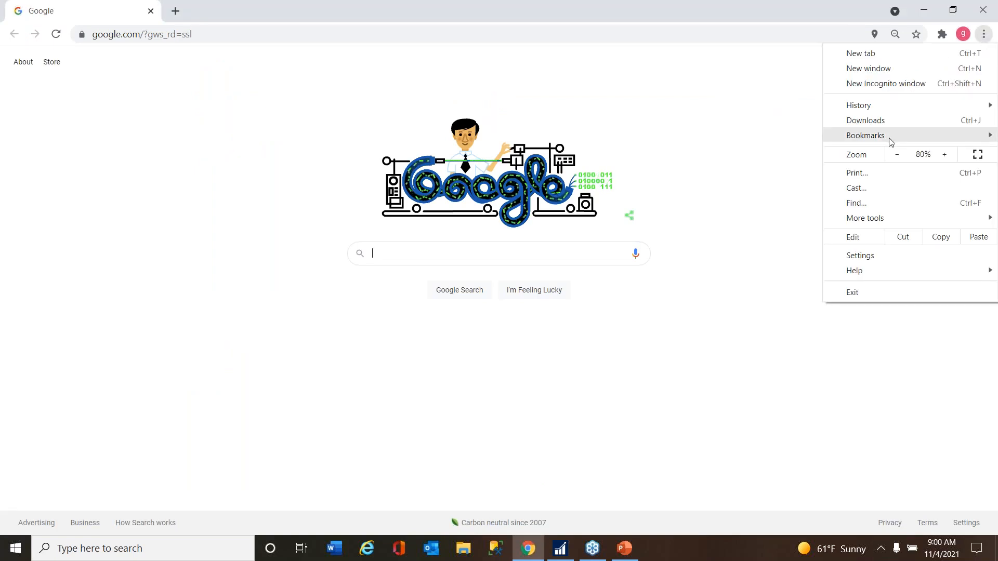
mouse_move(891, 141)
mouse_move(665, 223)
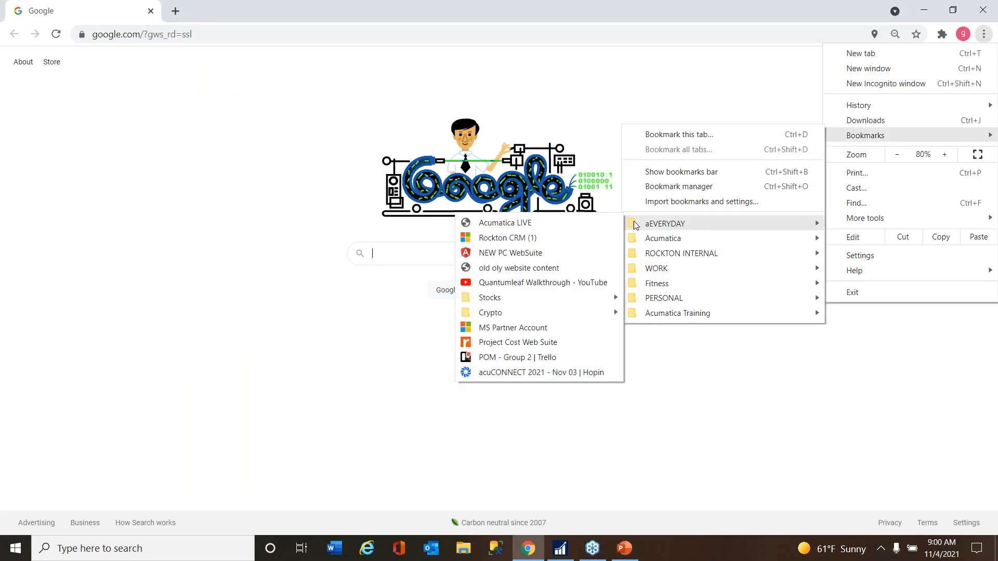
left_click(503, 342)
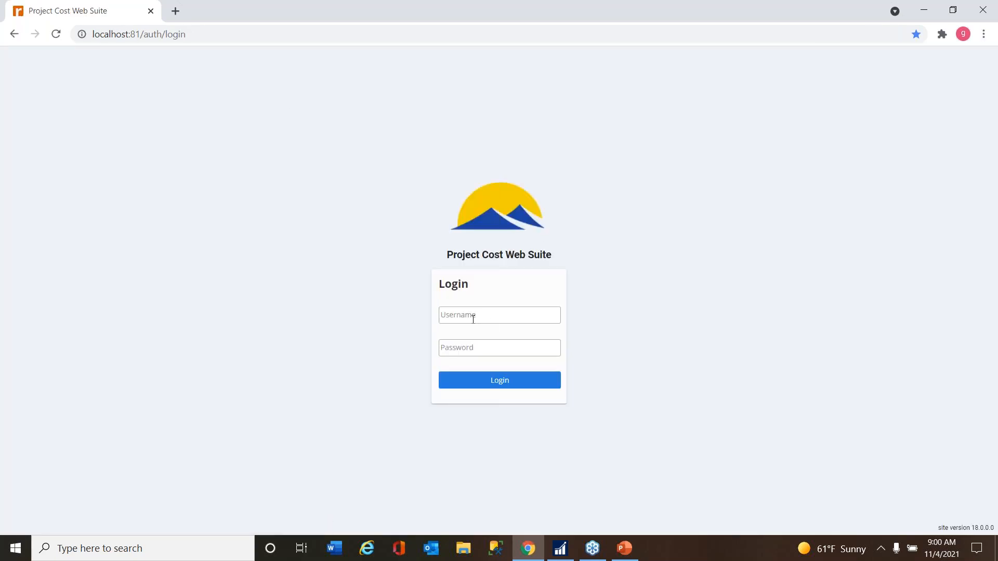
left_click(473, 319)
type("abarr")
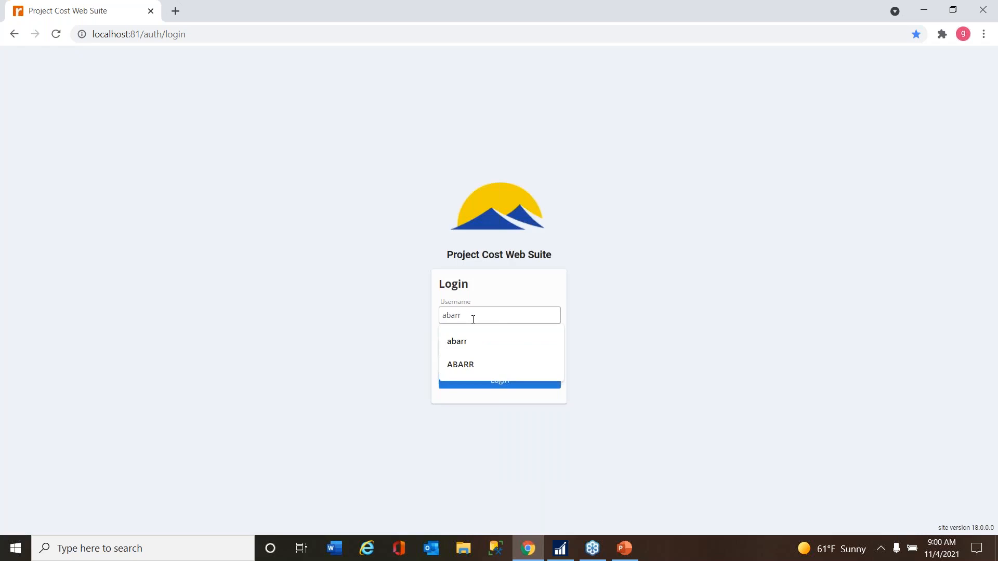
key("Tab")
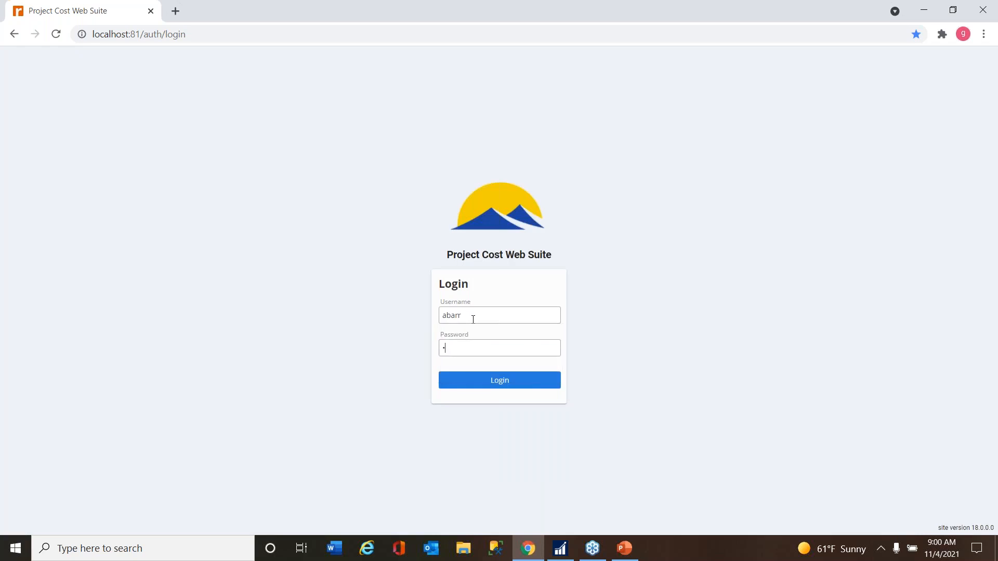
type("•")
key("Return")
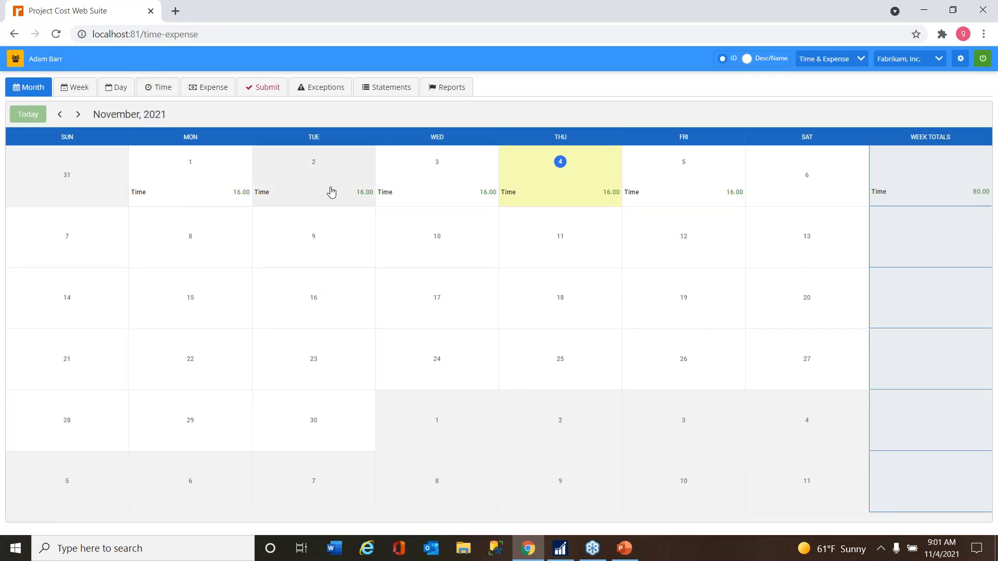
- Start a new time entry for project BLDG 1, task FRAMING
left_click(154, 90)
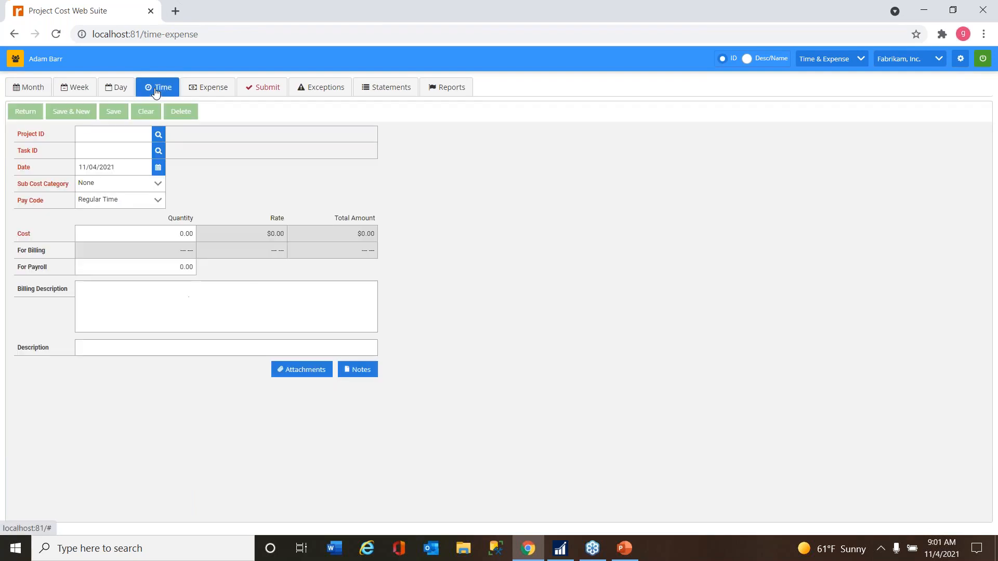
left_click(158, 135)
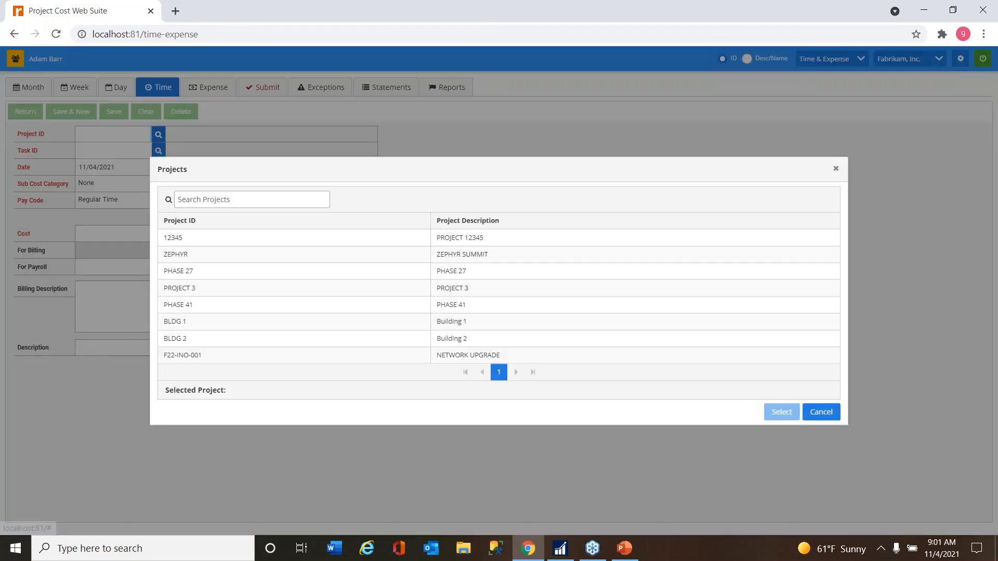
left_click(201, 272)
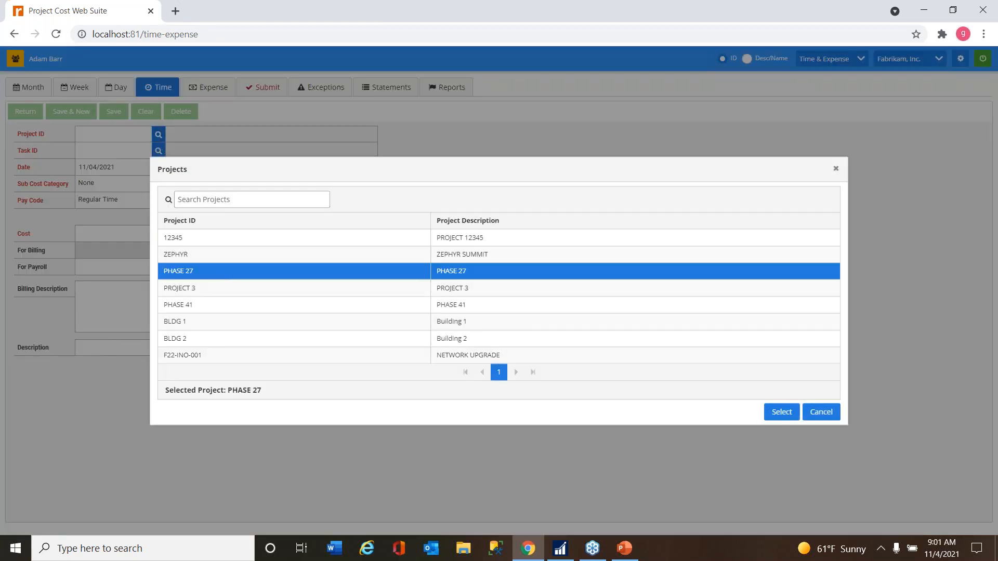
left_click(778, 413)
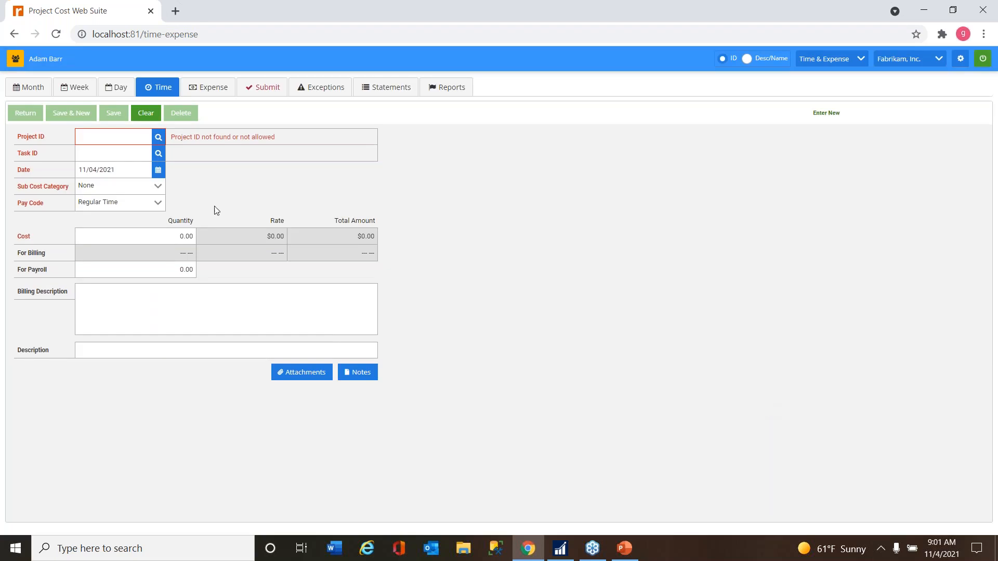
left_click(158, 137)
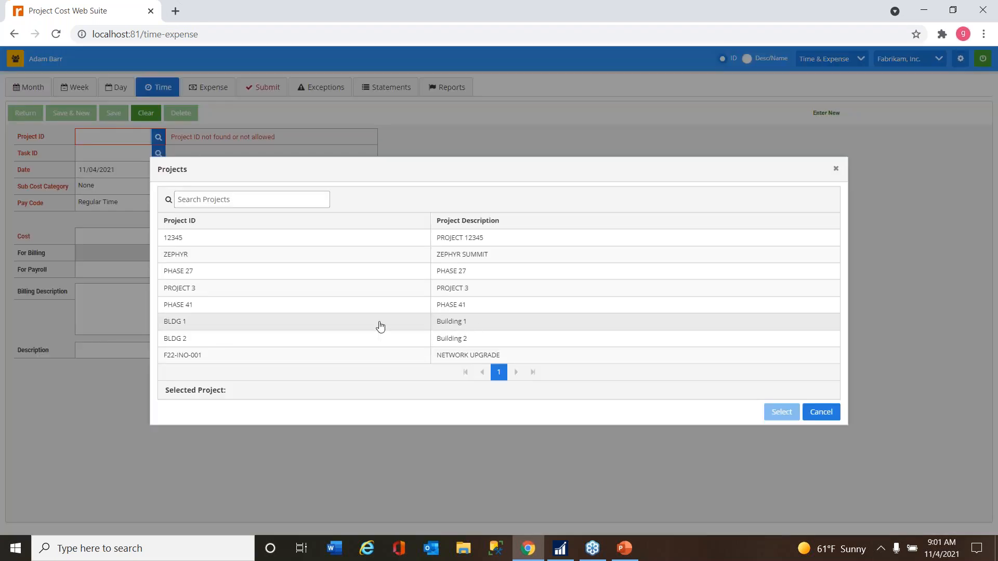
left_click(309, 310)
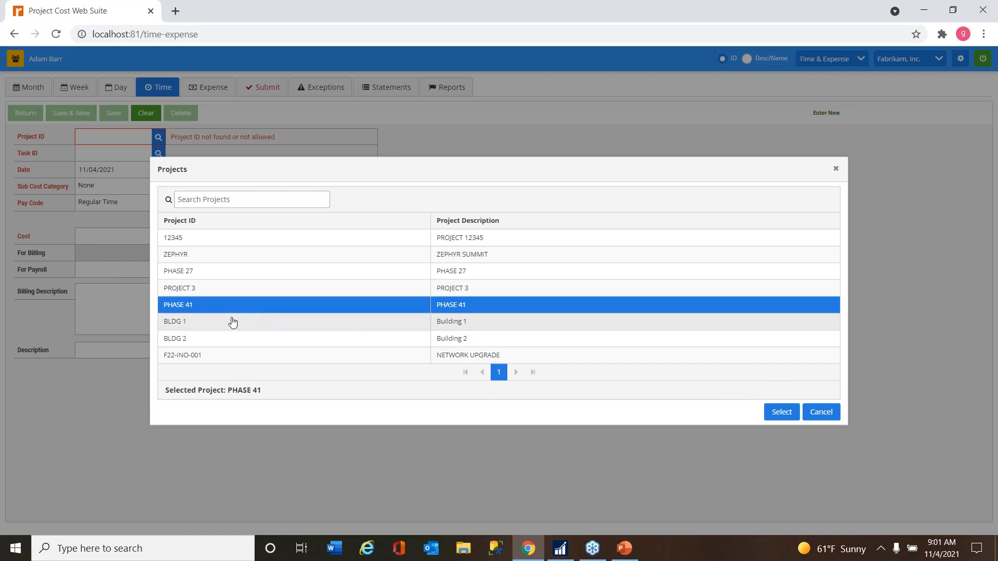
left_click(308, 325)
left_click(781, 412)
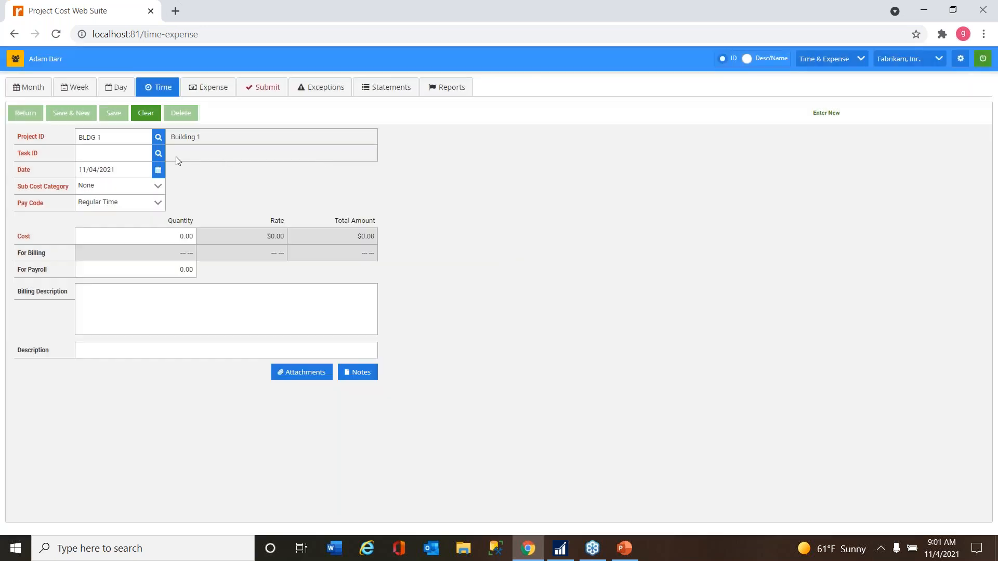
left_click(158, 154)
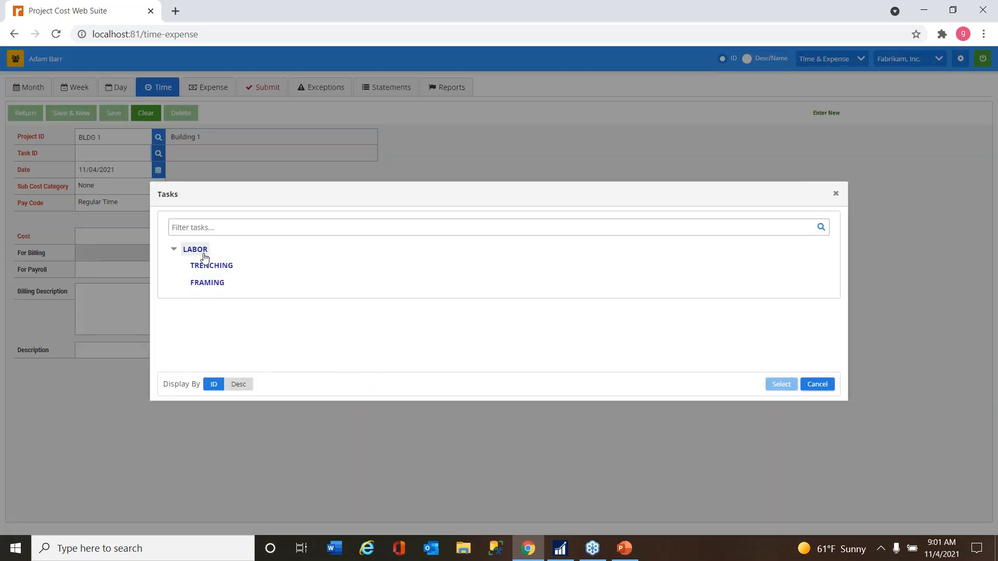
left_click(208, 285)
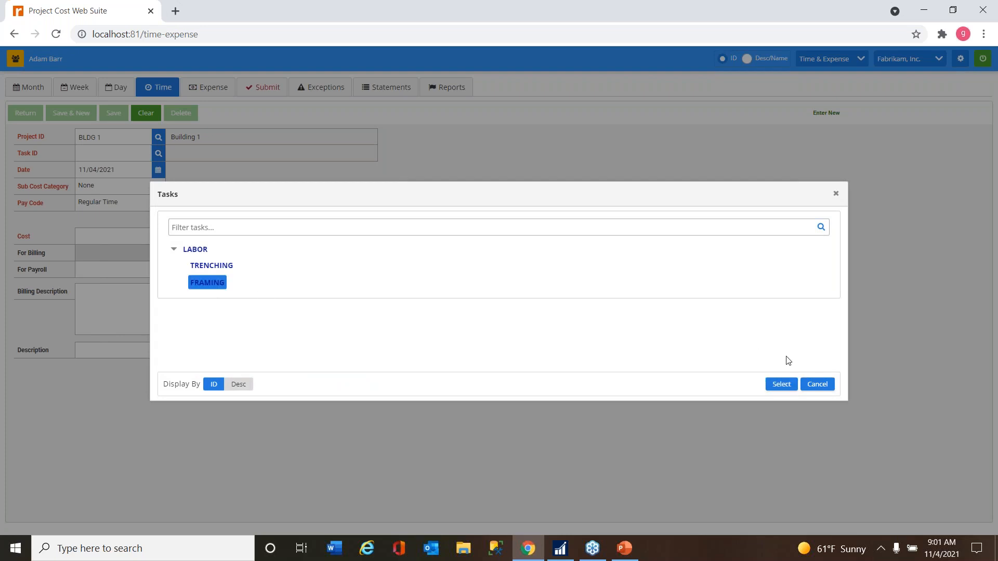
left_click(777, 384)
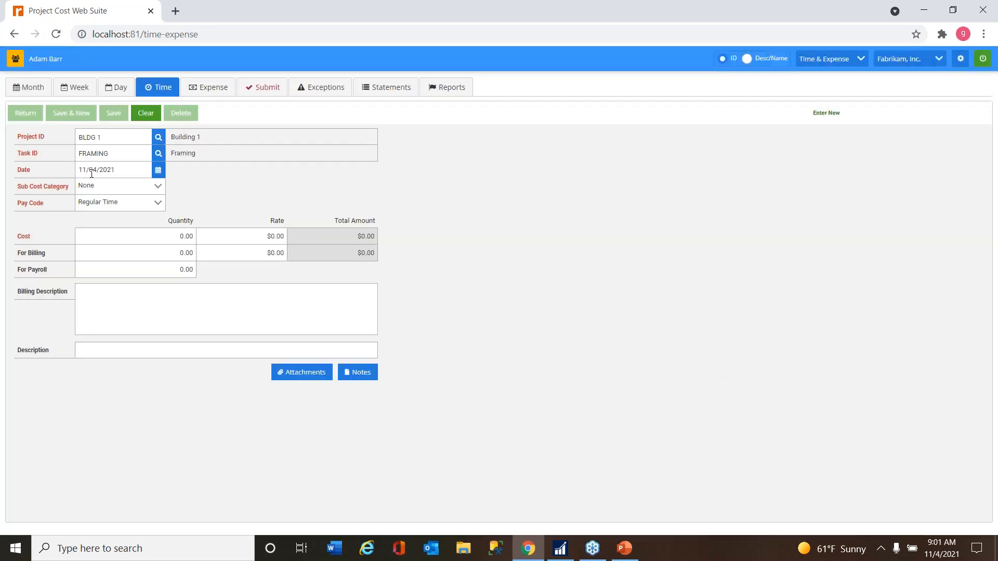
- Date the entry 10/29/2021 with the Regular Time pay code
left_click(158, 170)
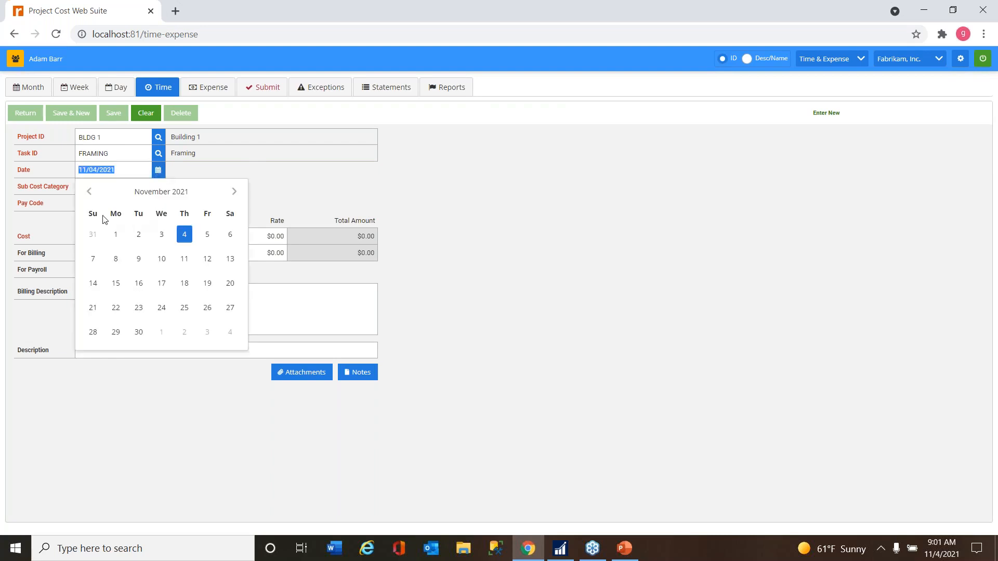
left_click(89, 192)
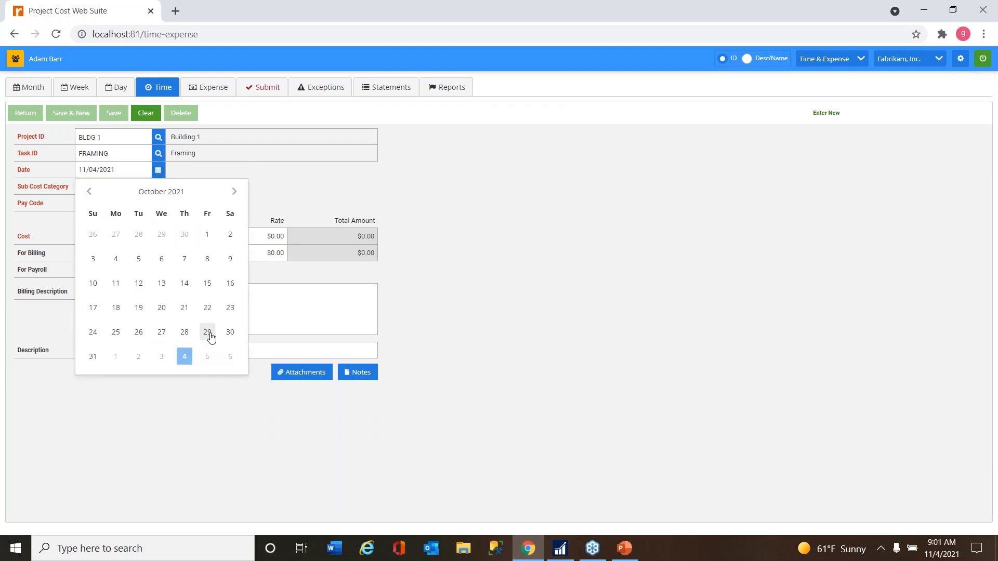
left_click(207, 332)
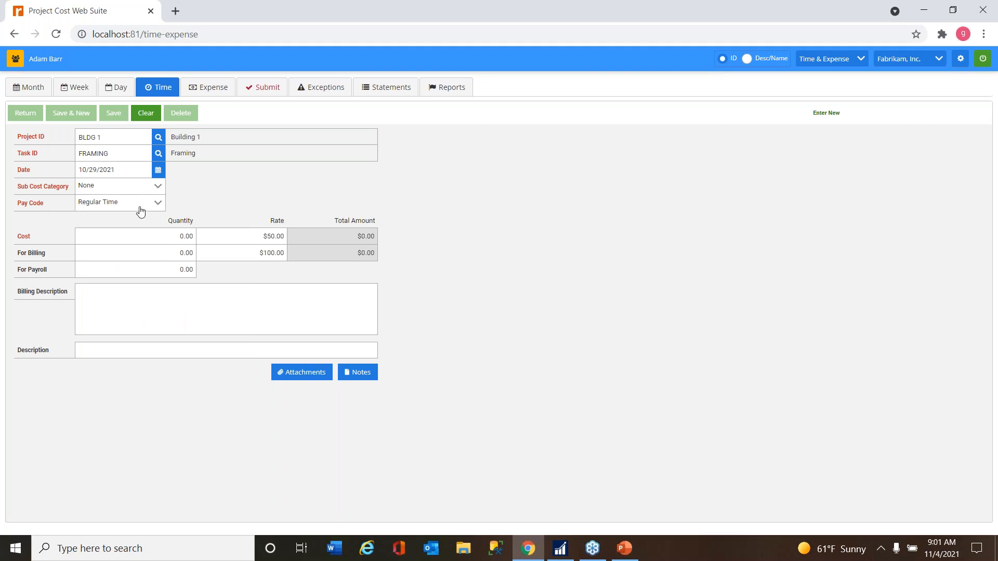
left_click(158, 203)
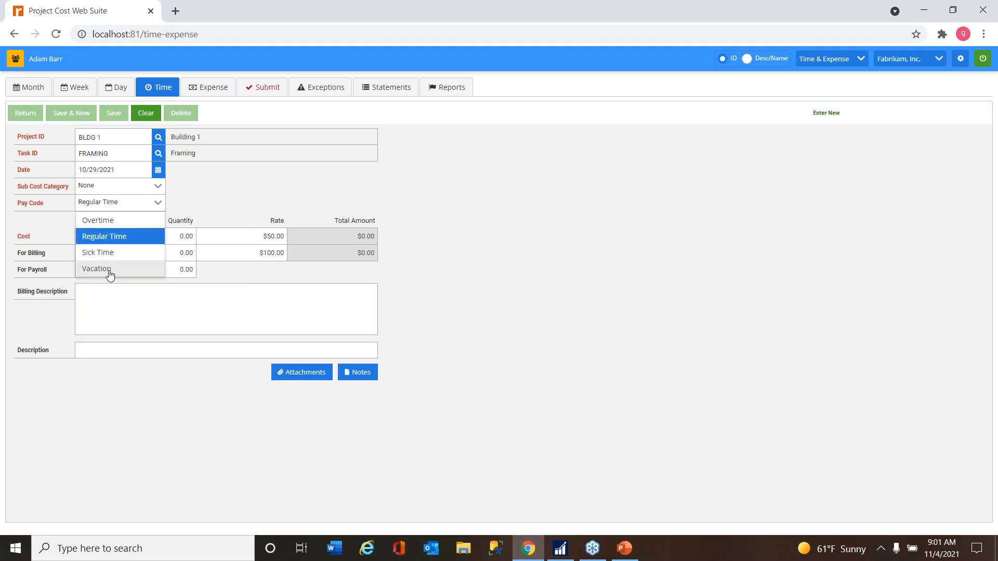
- Enter 8 hours at a $50 cost rate, with a 100.00 billing rate, and save the entry
left_click(222, 180)
left_click_drag(163, 237, 208, 237)
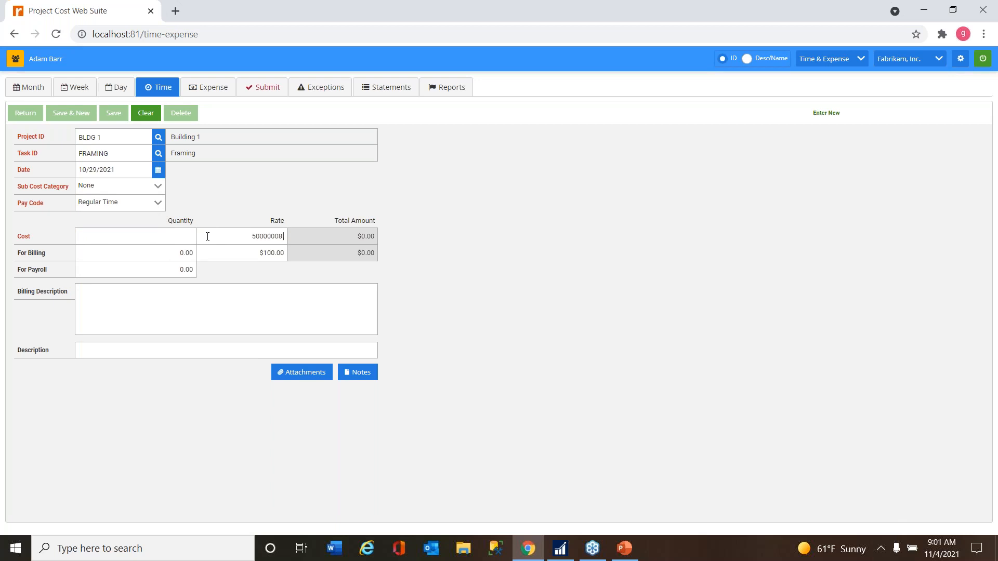
key("Tab")
left_click(234, 237)
key("BackSpace")
key("Tab")
double_click(284, 237)
type("50")
key("Tab")
left_click(265, 238)
double_click(272, 259)
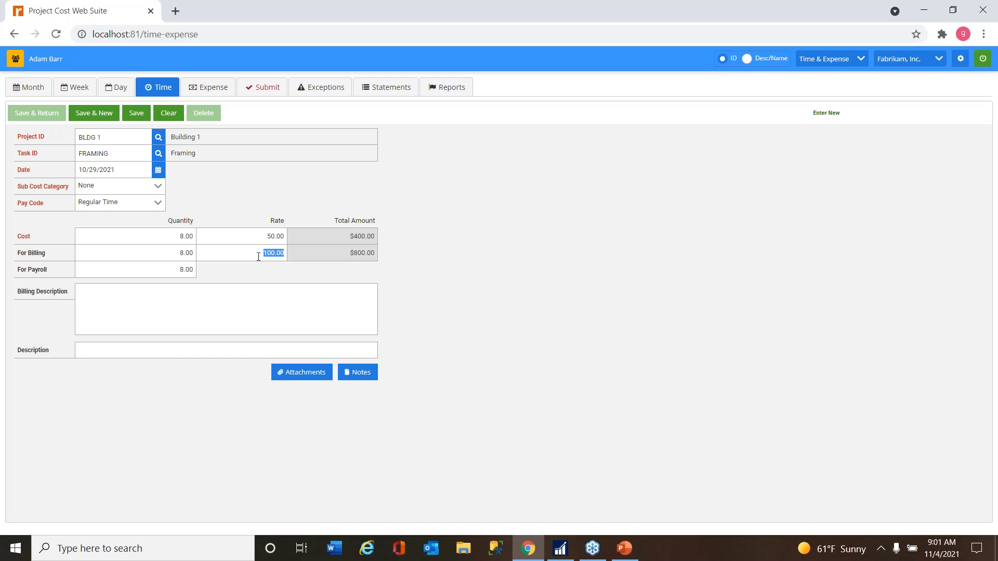
left_click(137, 113)
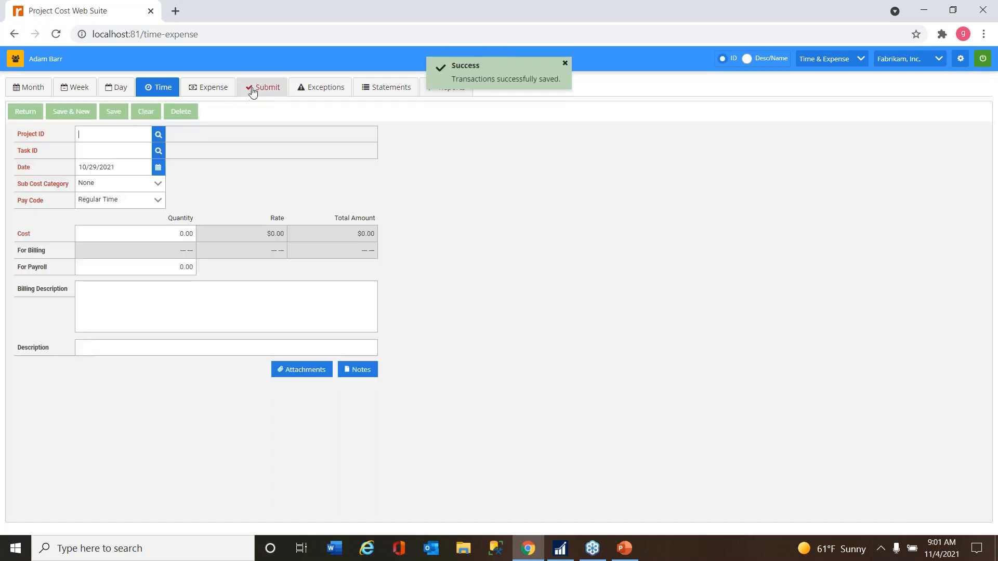
left_click(263, 89)
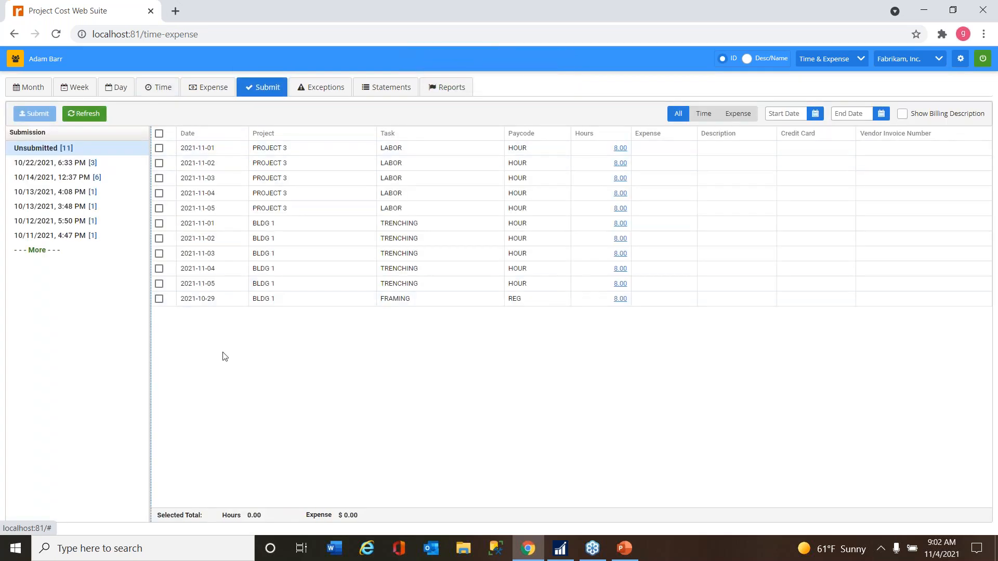
- Select all 11 unsubmitted time entries (88 hours) and submit them
left_click(159, 133)
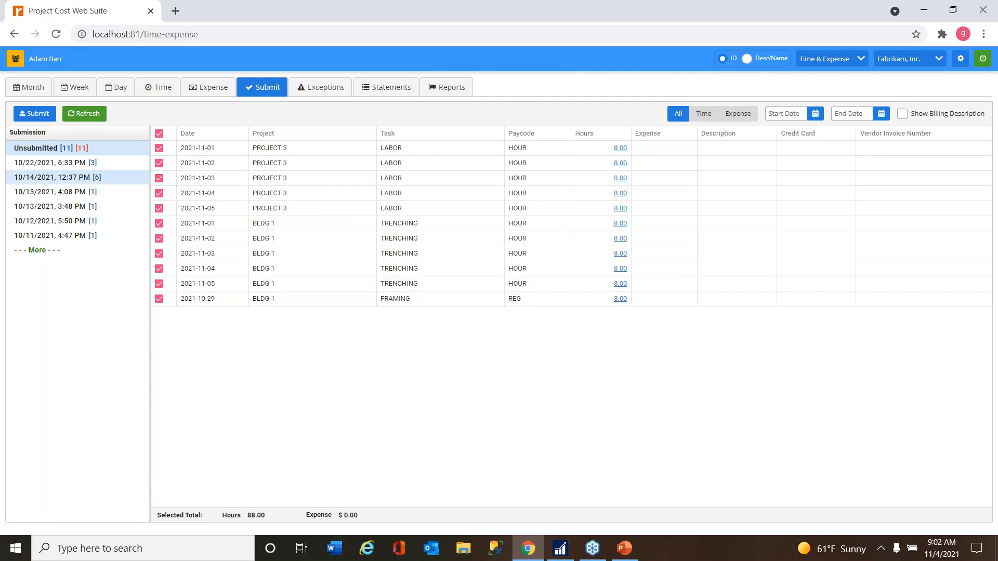
left_click(36, 114)
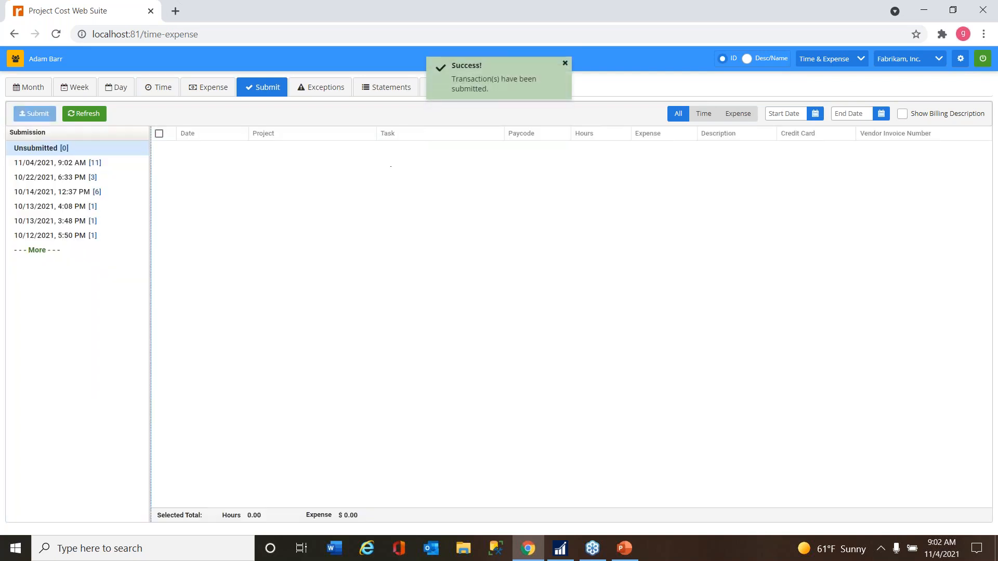
left_click(565, 63)
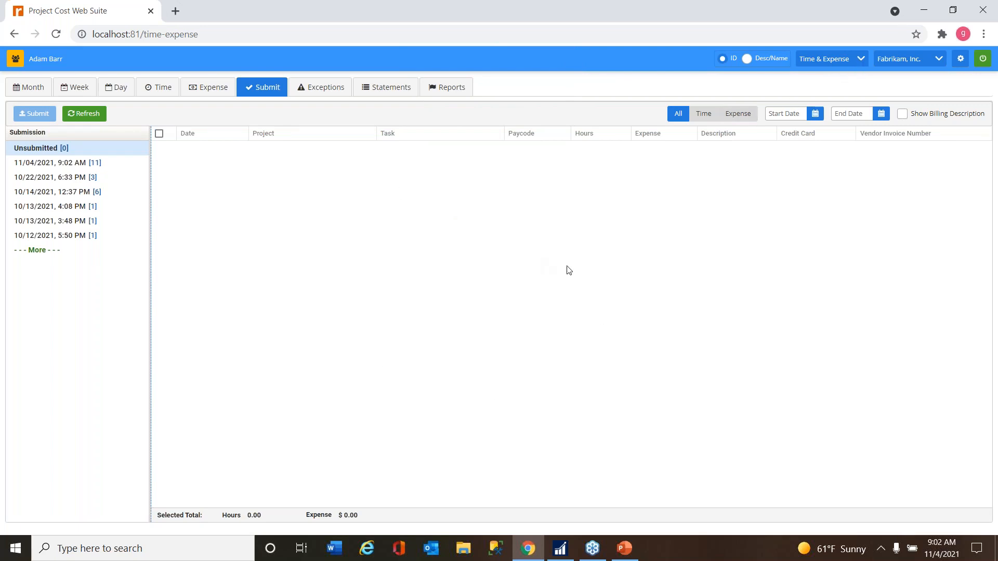
- Switch to the Approval module and bring up the FINANCE user's submitted entries
left_click(860, 59)
left_click(749, 94)
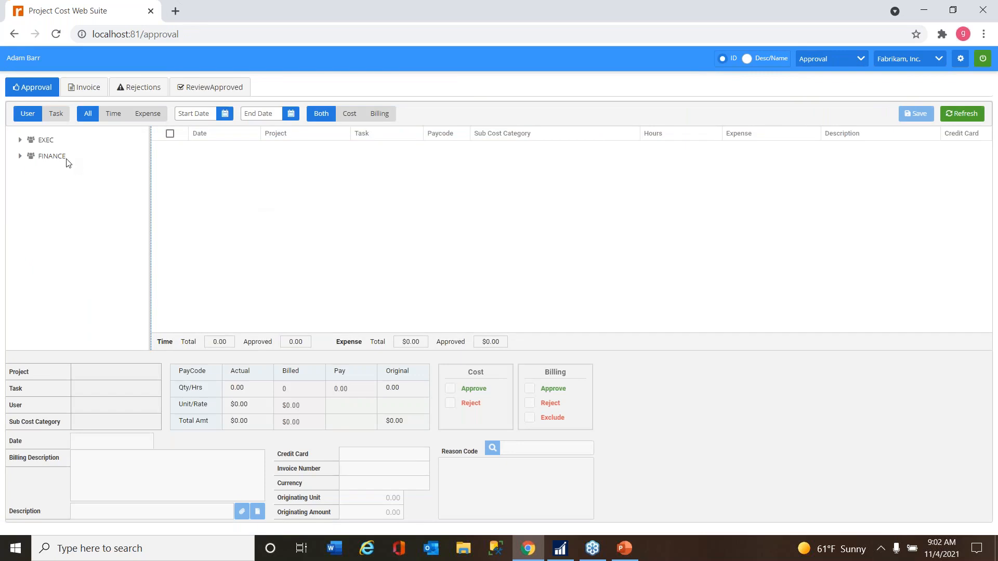
left_click(20, 157)
left_click(20, 139)
left_click(58, 188)
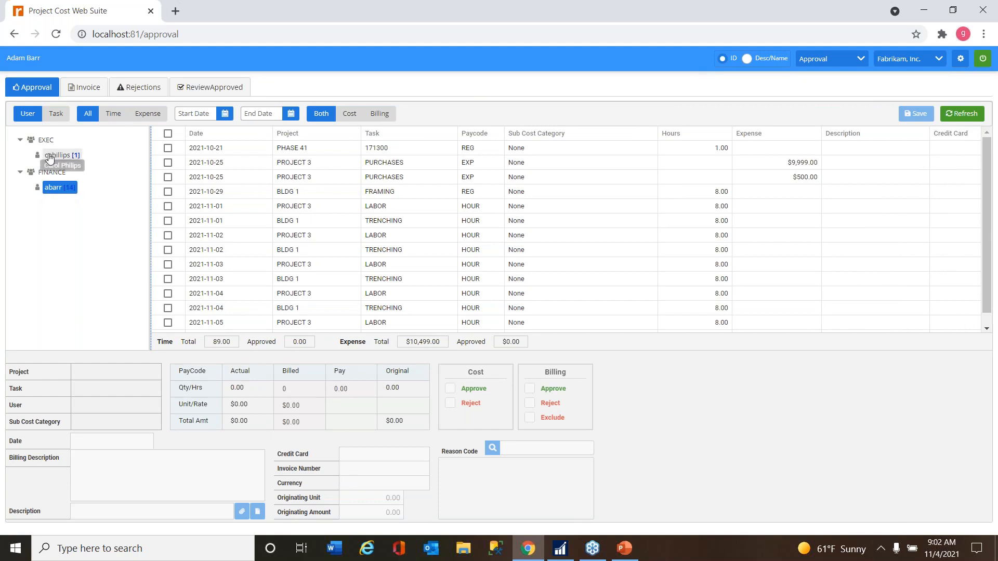
left_click(52, 155)
left_click(53, 188)
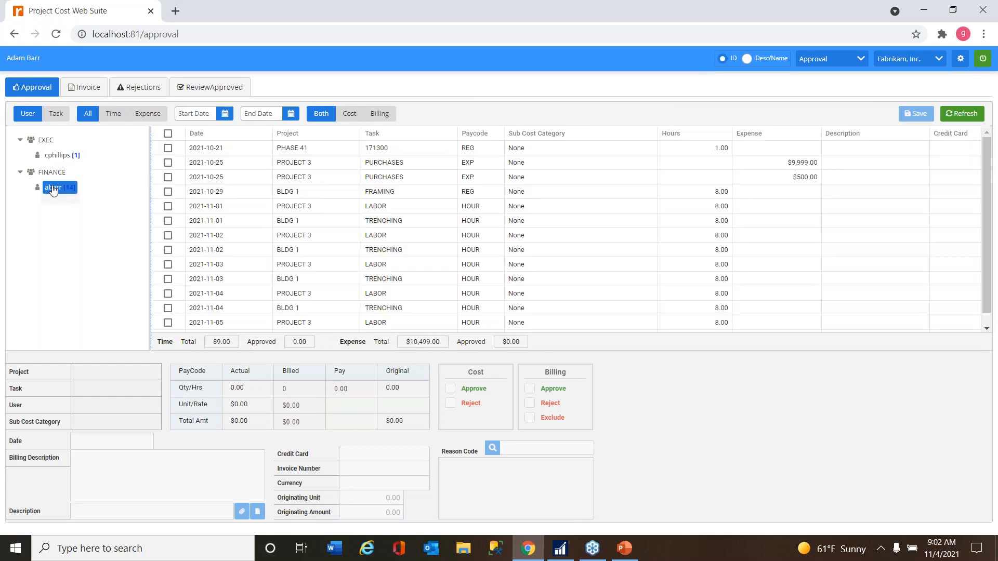
- Approve the PHASE 41 and 2021-11-01 PROJECT 3 LABOR entries and save the approvals
left_click(328, 151)
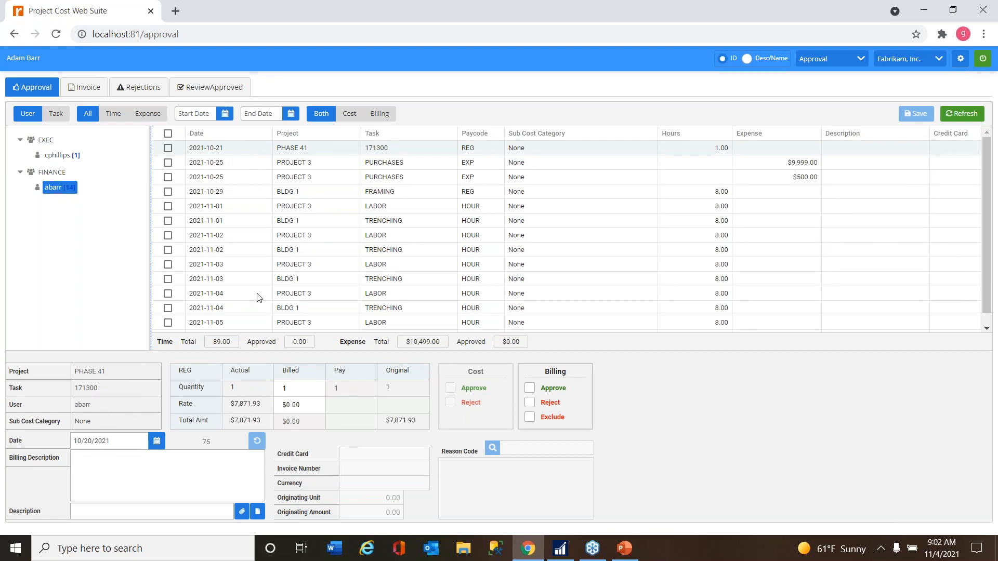
left_click(167, 148)
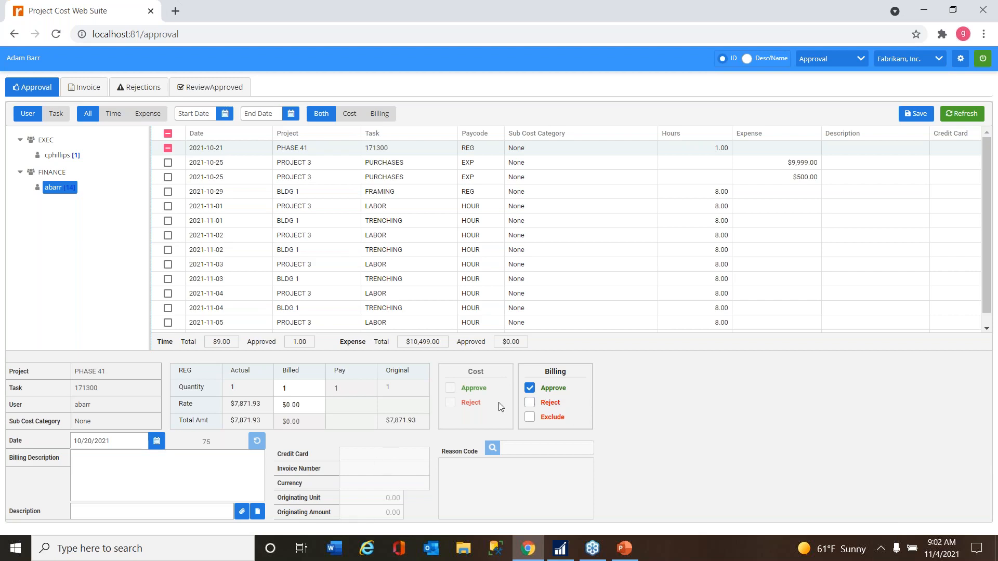
left_click(168, 205)
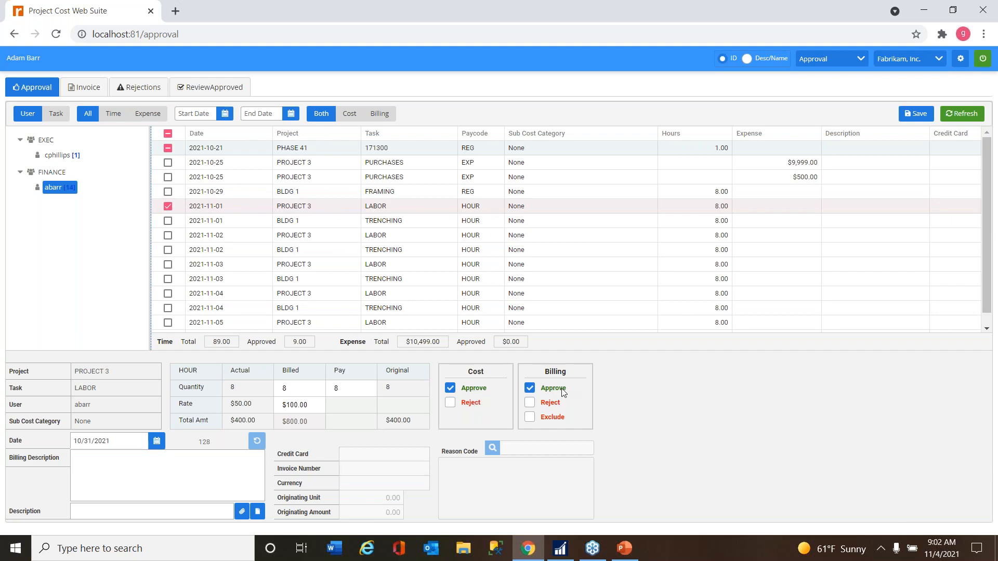
left_click(915, 114)
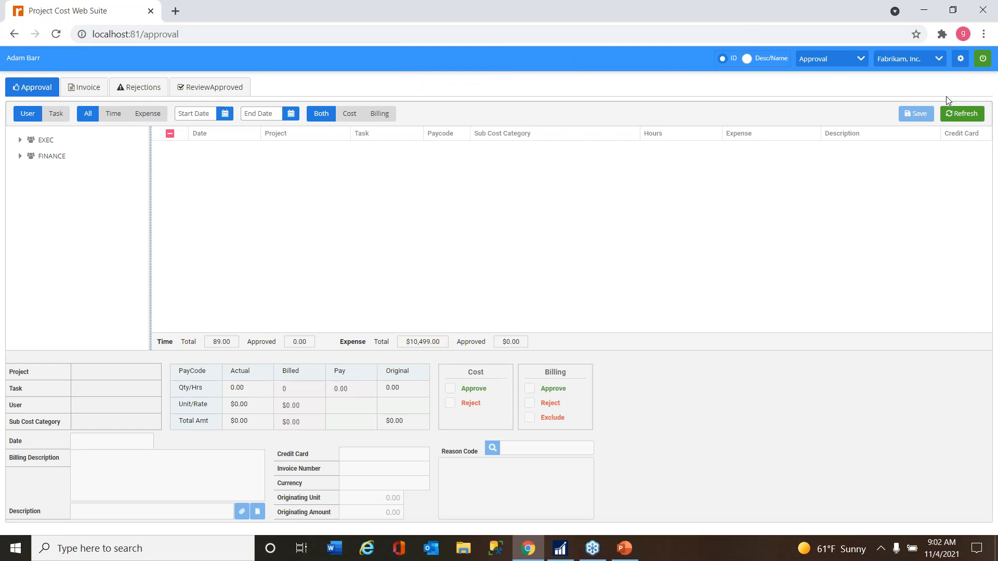
- Return to the Time & Expense module and advance the slide show to the Contact Us slide
left_click(860, 63)
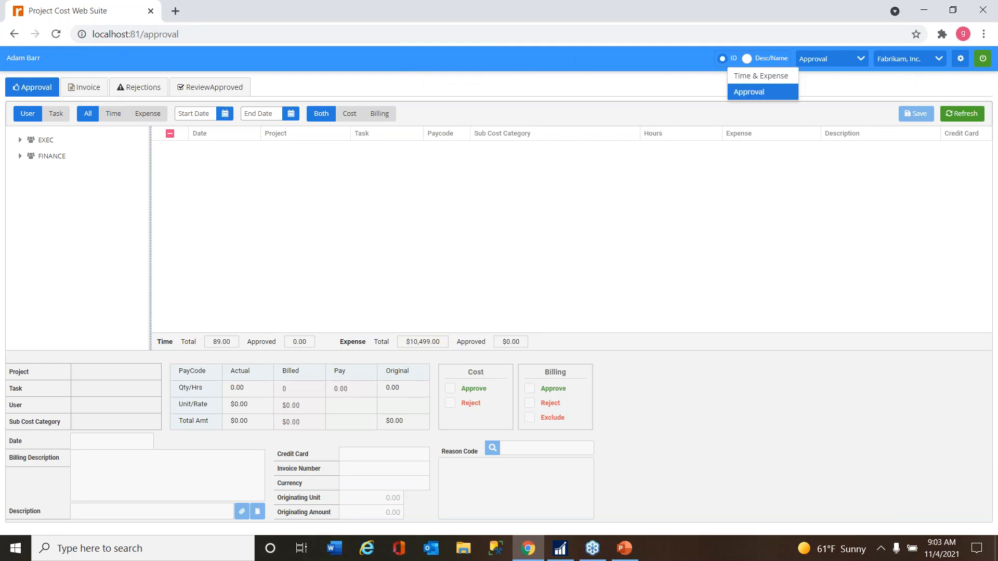
left_click(772, 76)
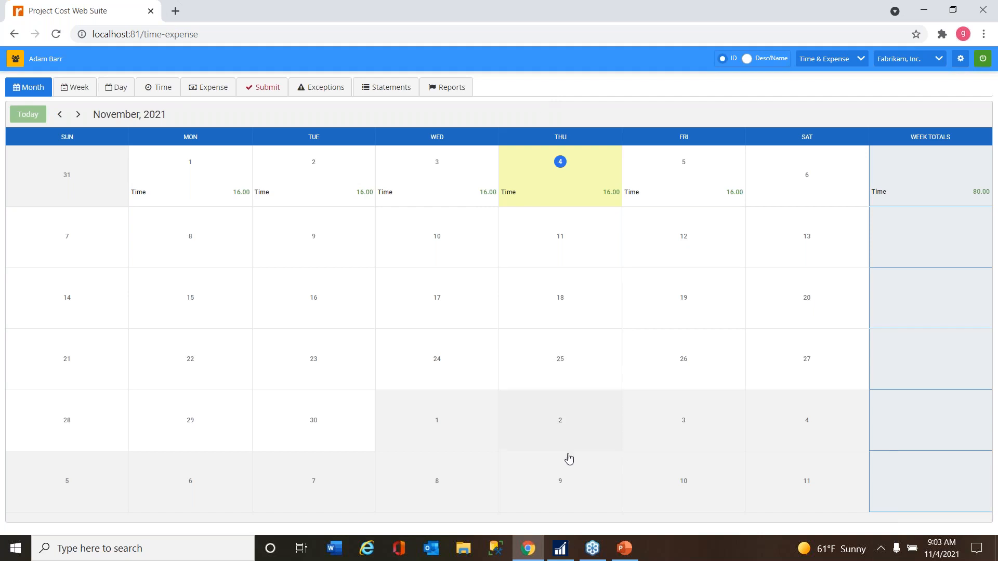
left_click(624, 548)
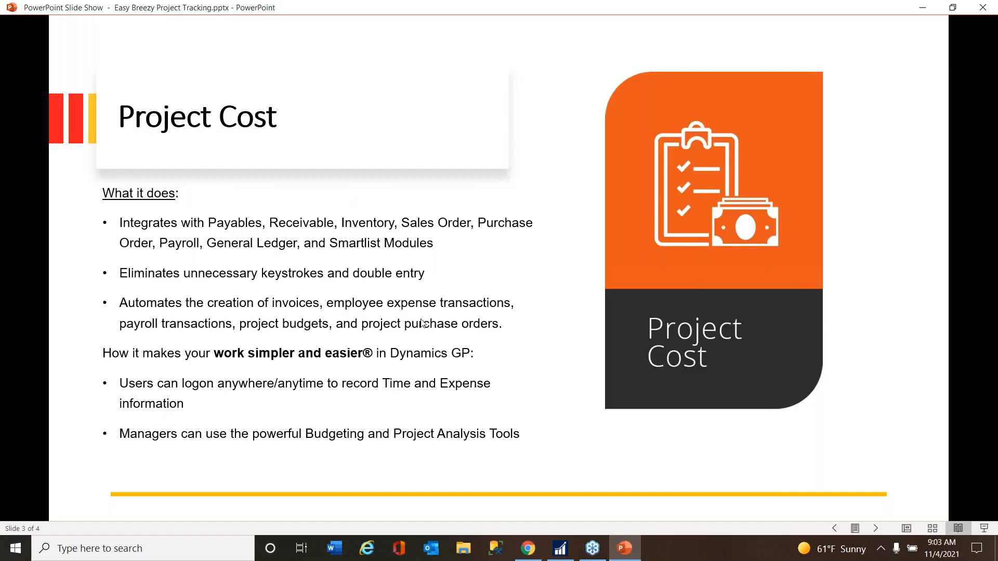
left_click(876, 528)
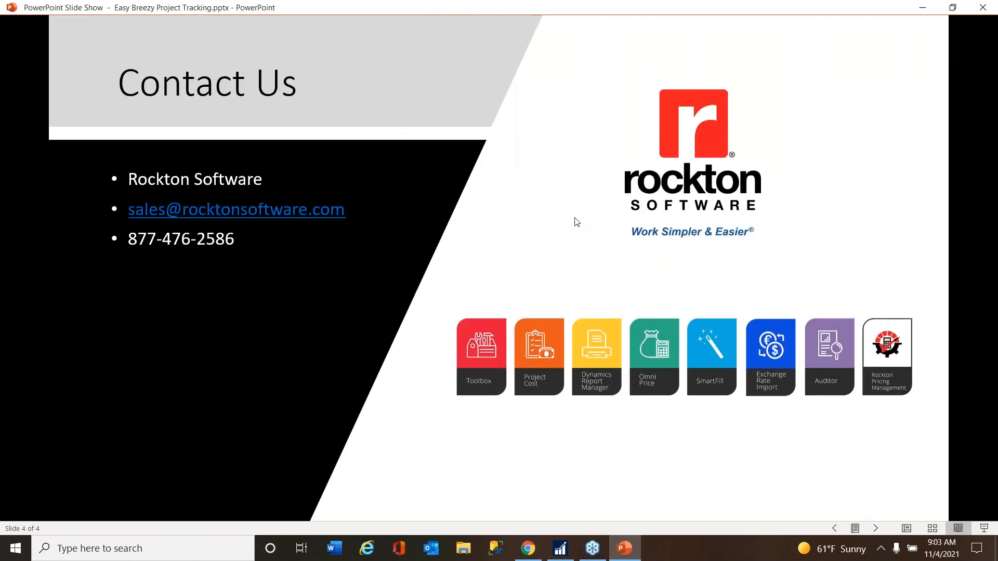